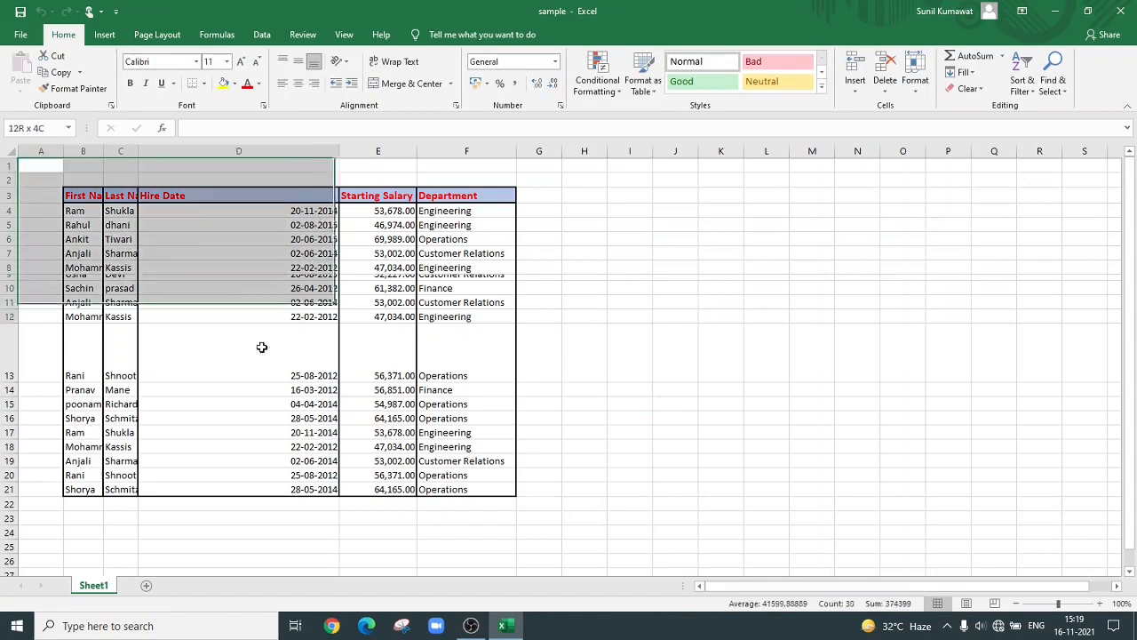
pyautogui.click(641, 474)
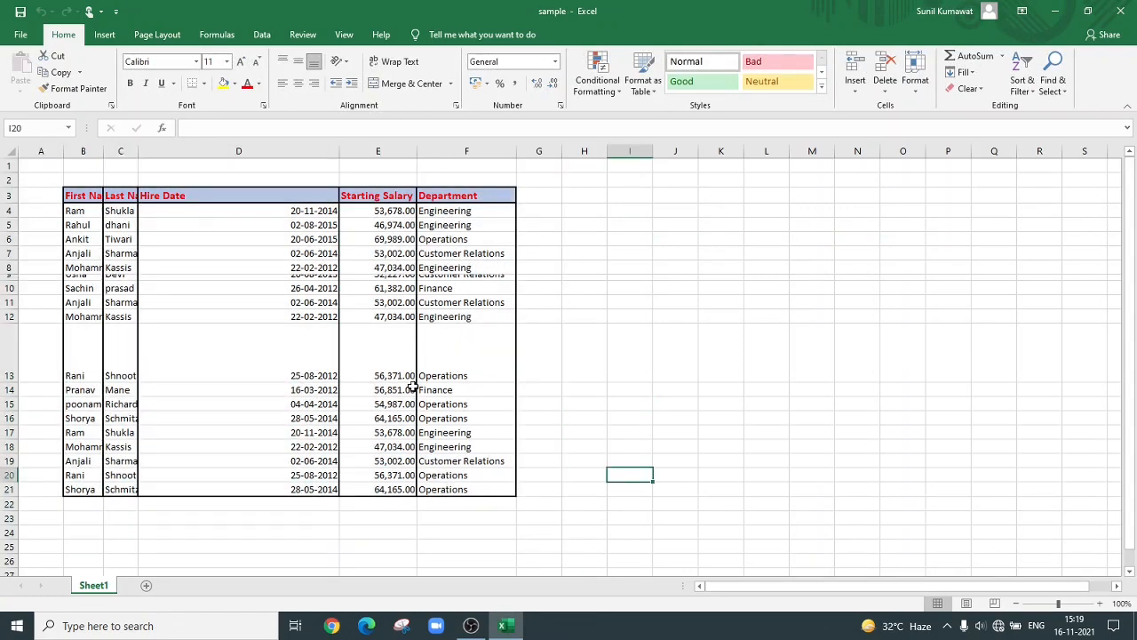
pyautogui.click(91, 270)
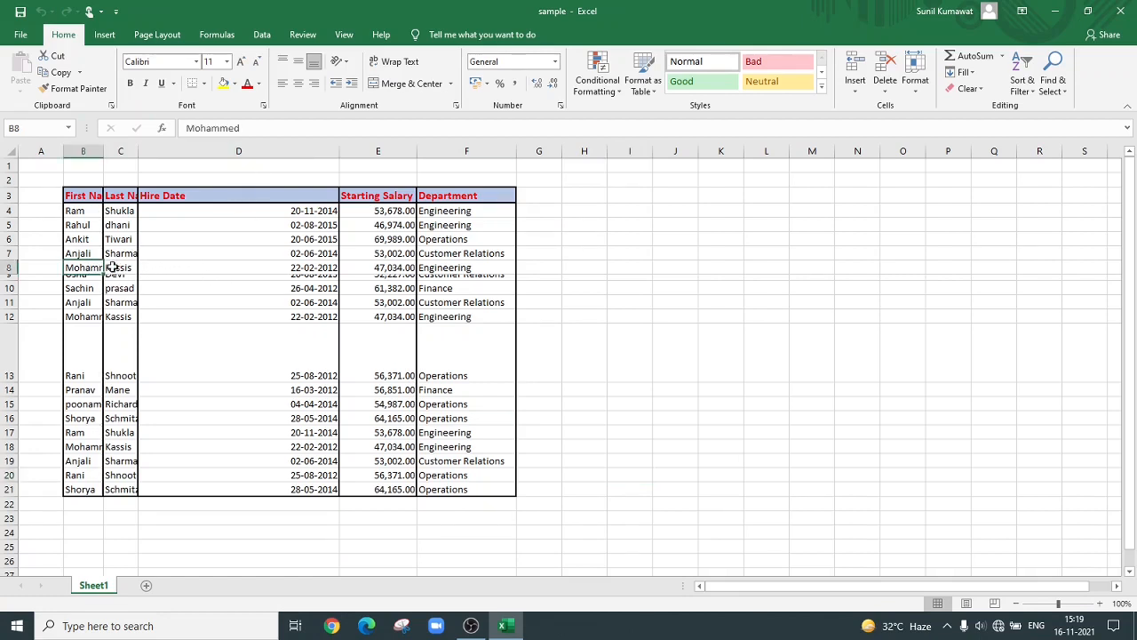
pyautogui.click(93, 275)
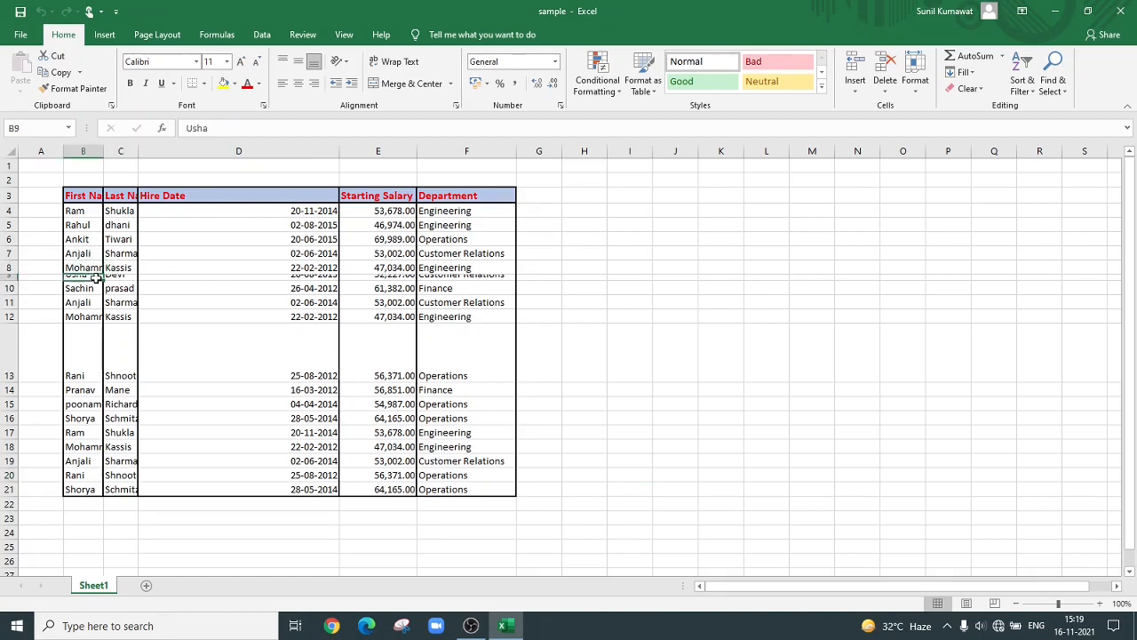
pyautogui.click(579, 363)
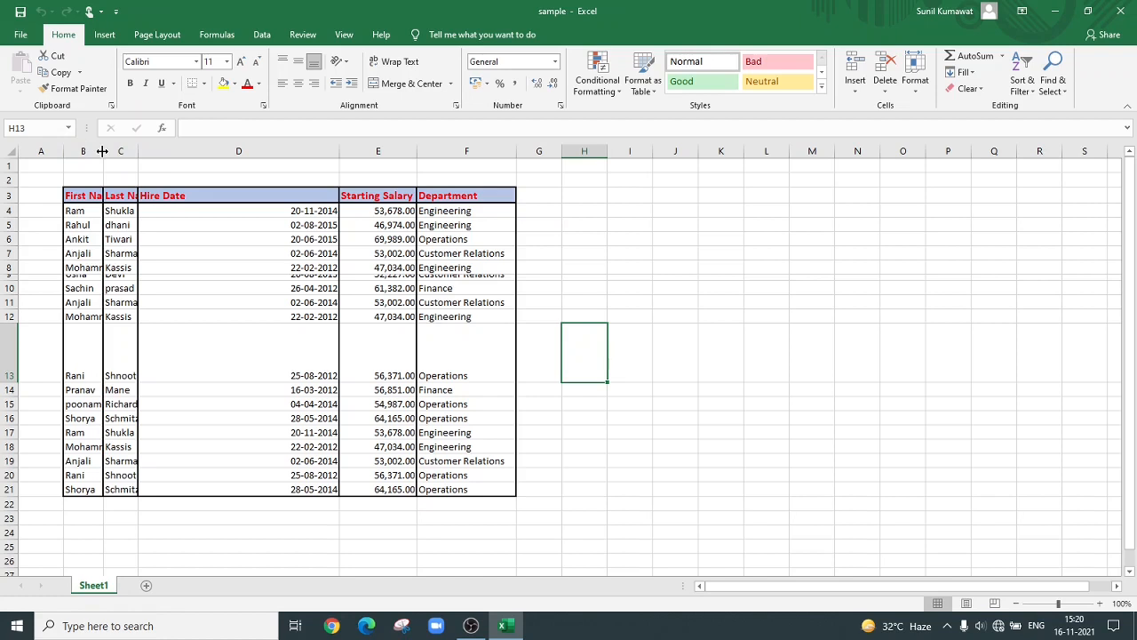
# Step: Widen column B to fit the First Name entries and auto-fit the height of row 9
pyautogui.moveTo(102, 151); pyautogui.dragTo(128, 154)
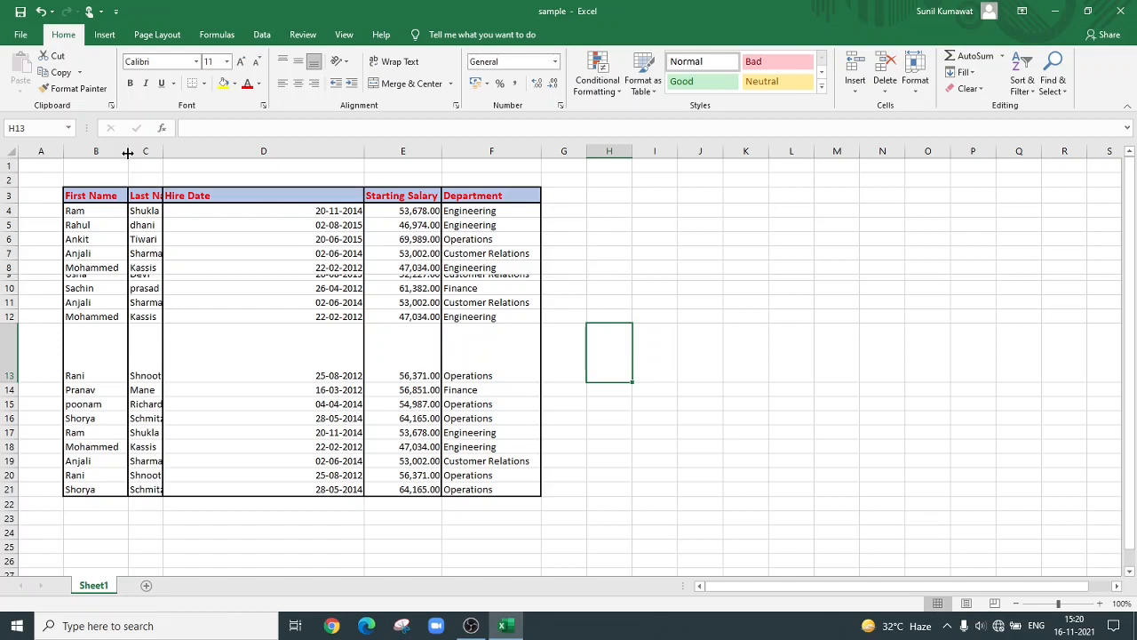
pyautogui.moveTo(128, 153); pyautogui.dragTo(122, 153)
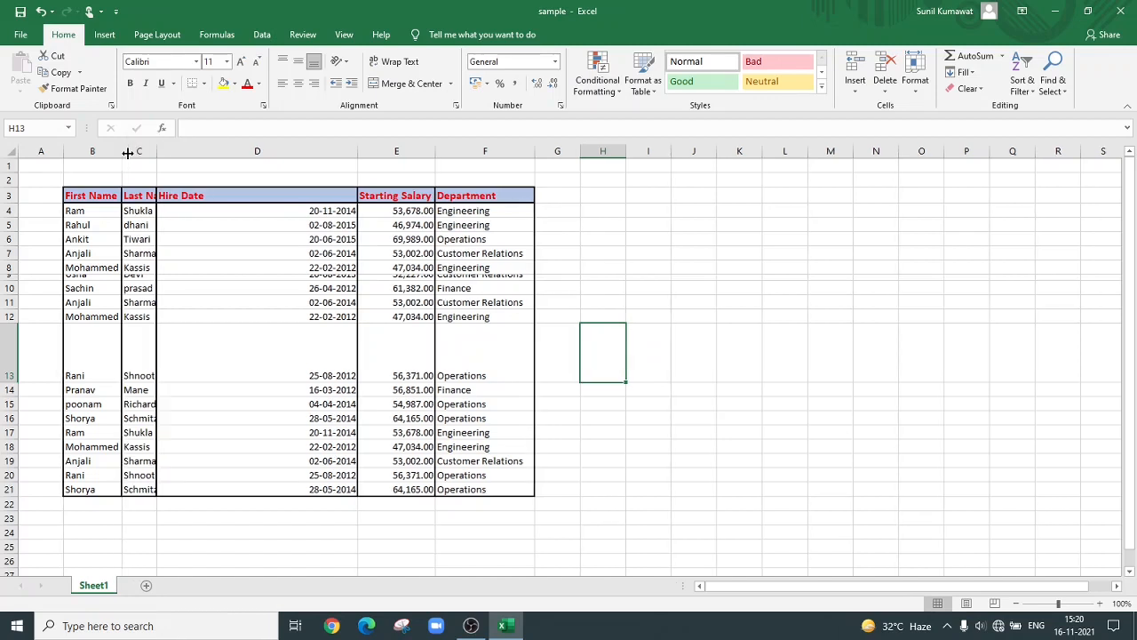
pyautogui.doubleClick(13, 280)
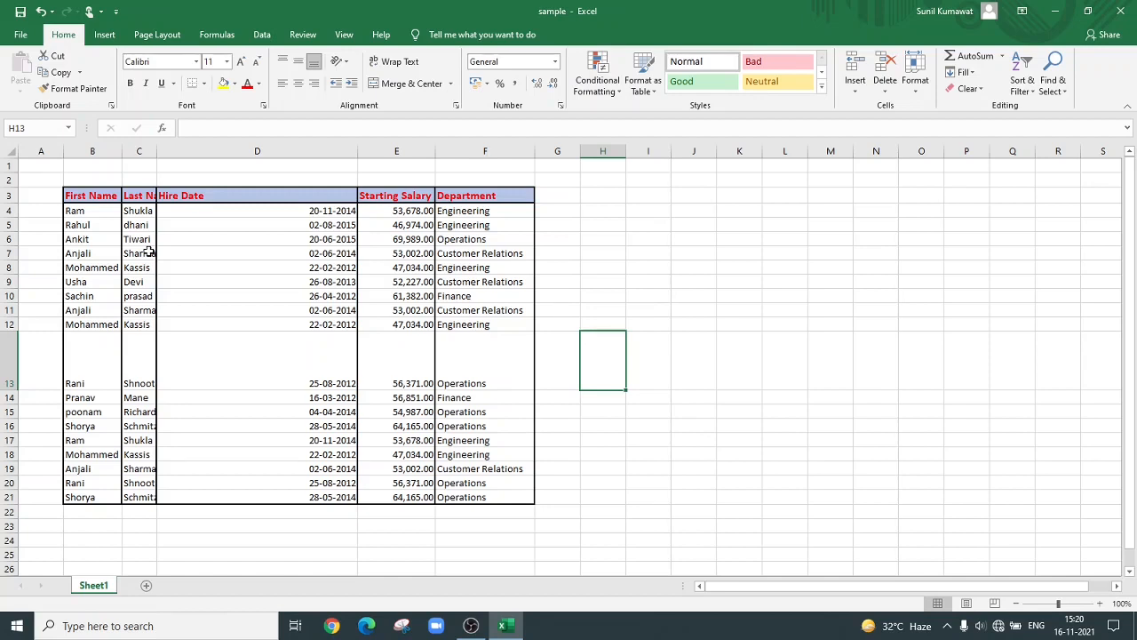
# Step: Auto-fit the width of all columns on the sheet, undoing a trial auto-fit of the row heights
pyautogui.click(738, 294)
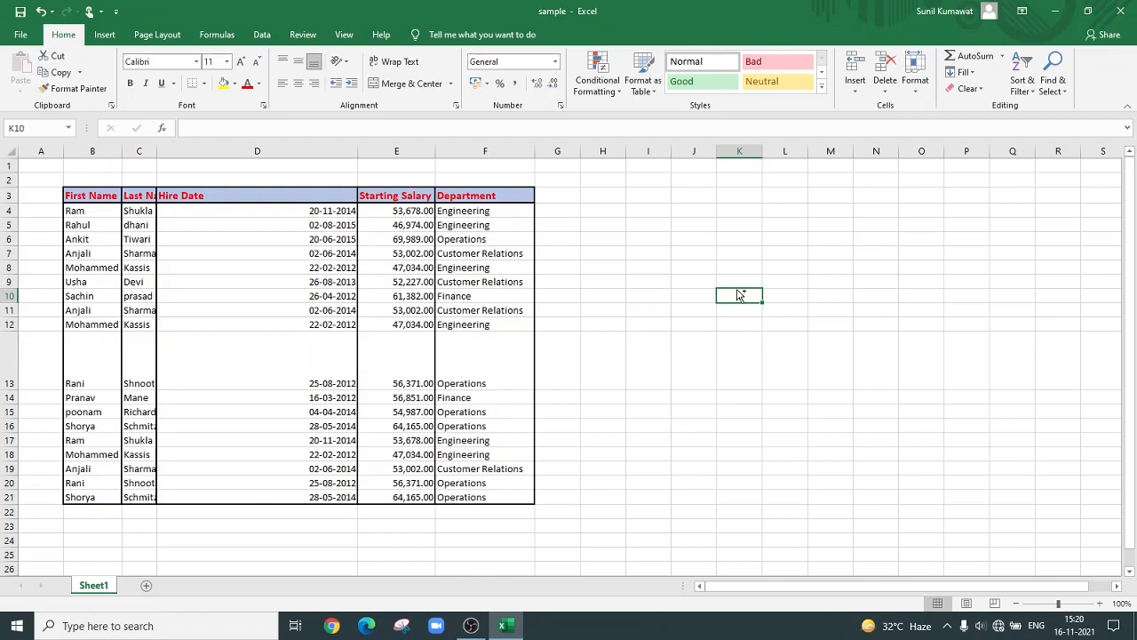
pyautogui.hotkey('ctrl', 'a')
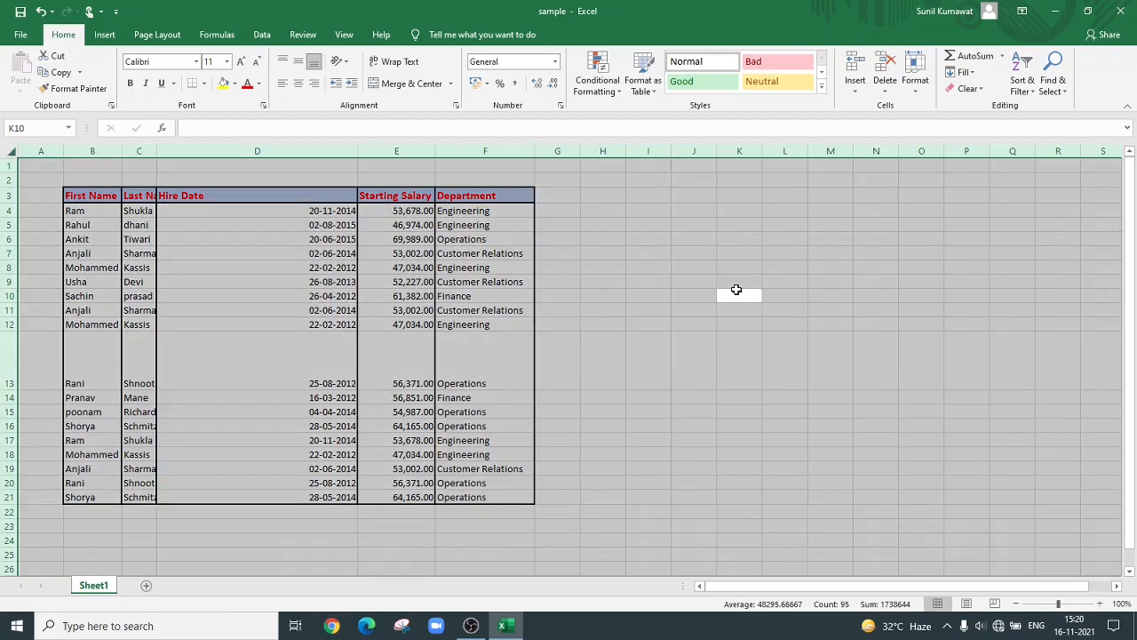
pyautogui.doubleClick(358, 150)
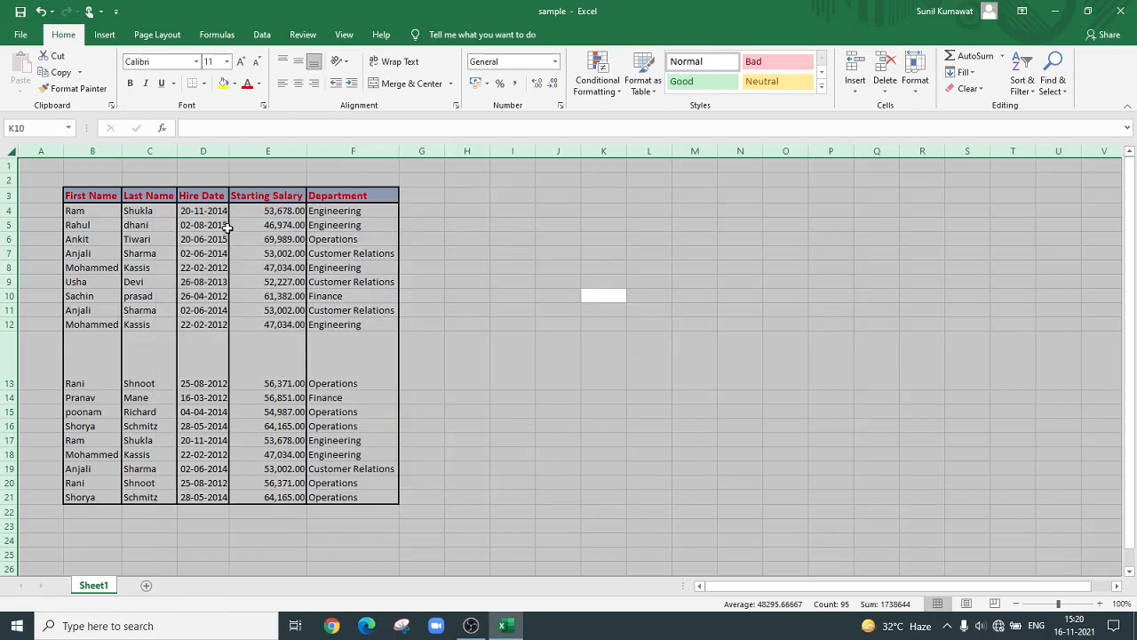
pyautogui.doubleClick(11, 388)
pyautogui.hotkey('ctrl', 'z')
# Step: Add the column header "Full name" in cell G3, beside the Department header
pyautogui.click(424, 198)
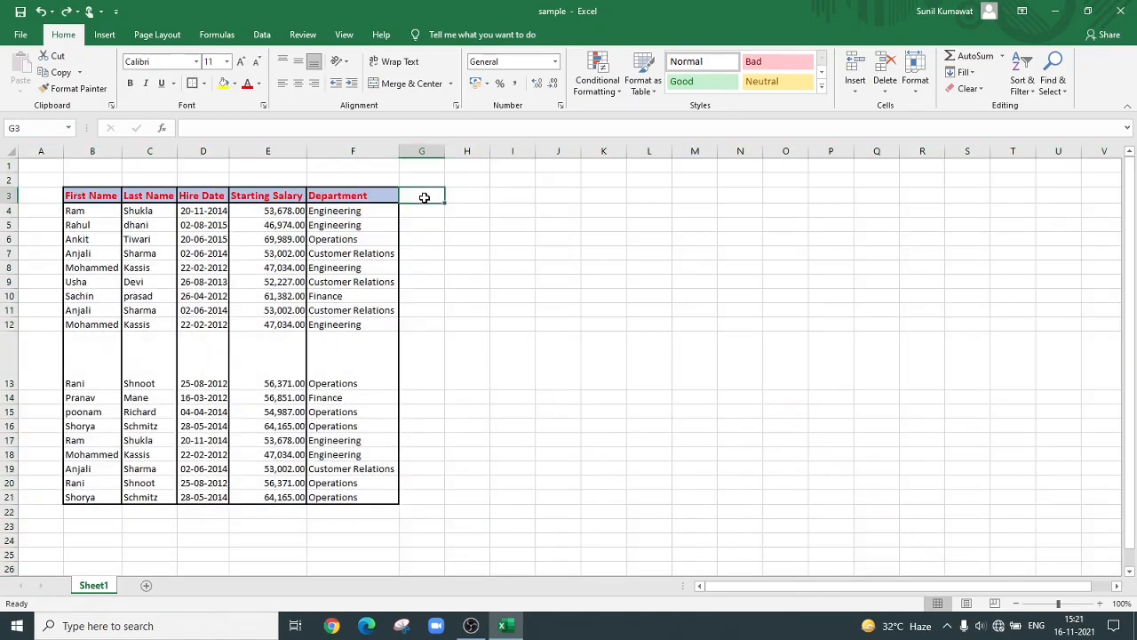
pyautogui.write('Full')
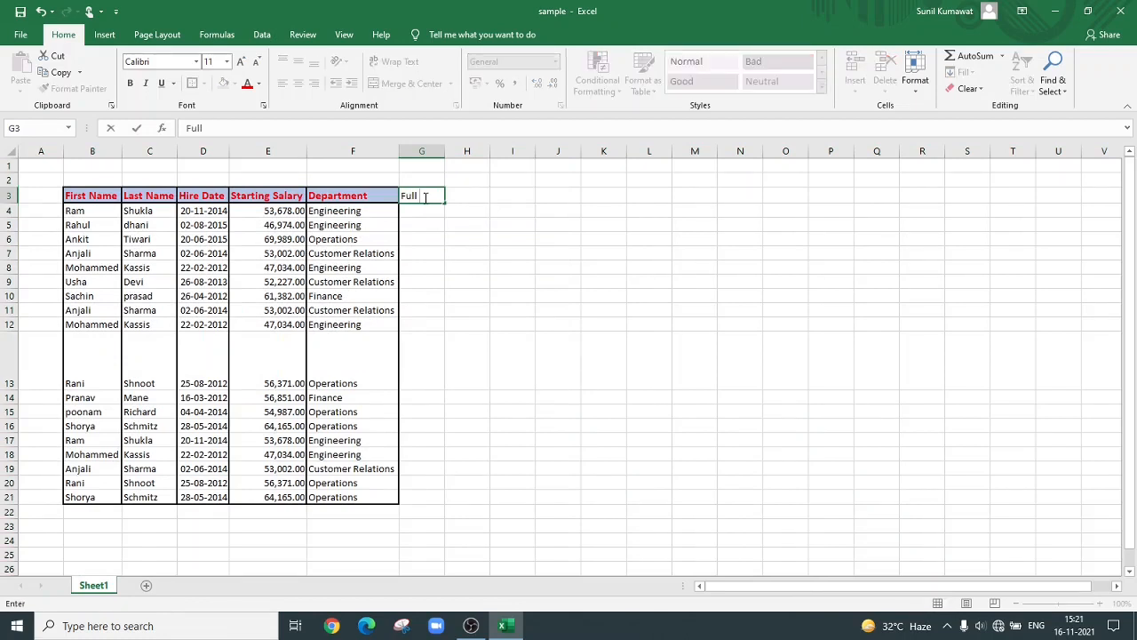
pyautogui.write(' B')
pyautogui.write('ame')
pyautogui.click(436, 213)
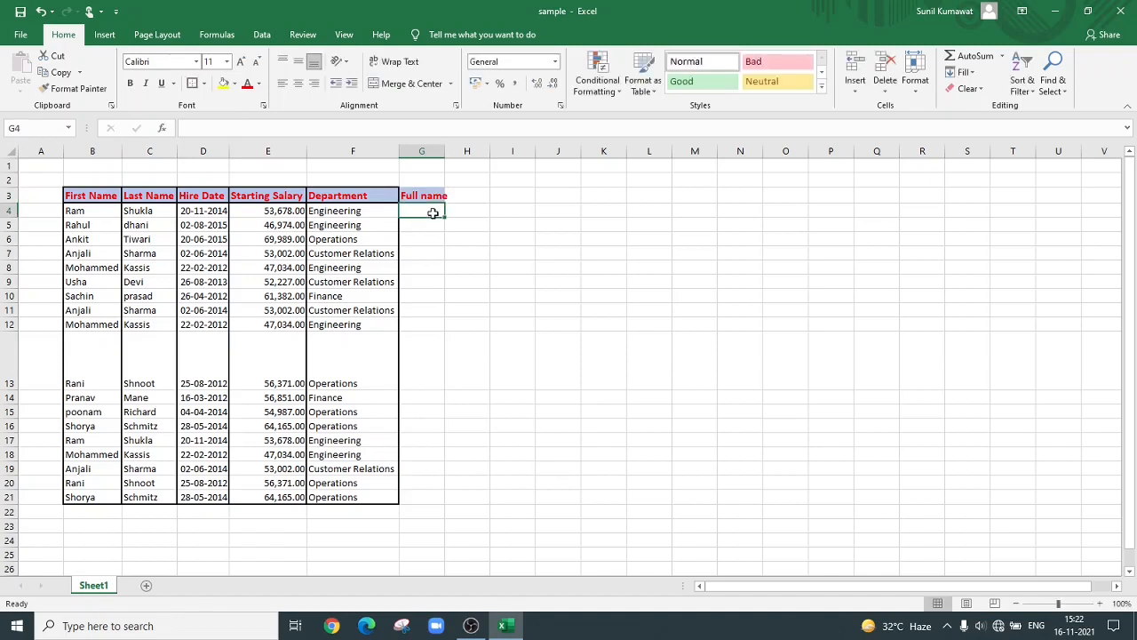
# Step: Enter the first employee's full name in G4, combining the first and last names from B4 and C4
pyautogui.click(95, 213)
pyautogui.click(138, 216)
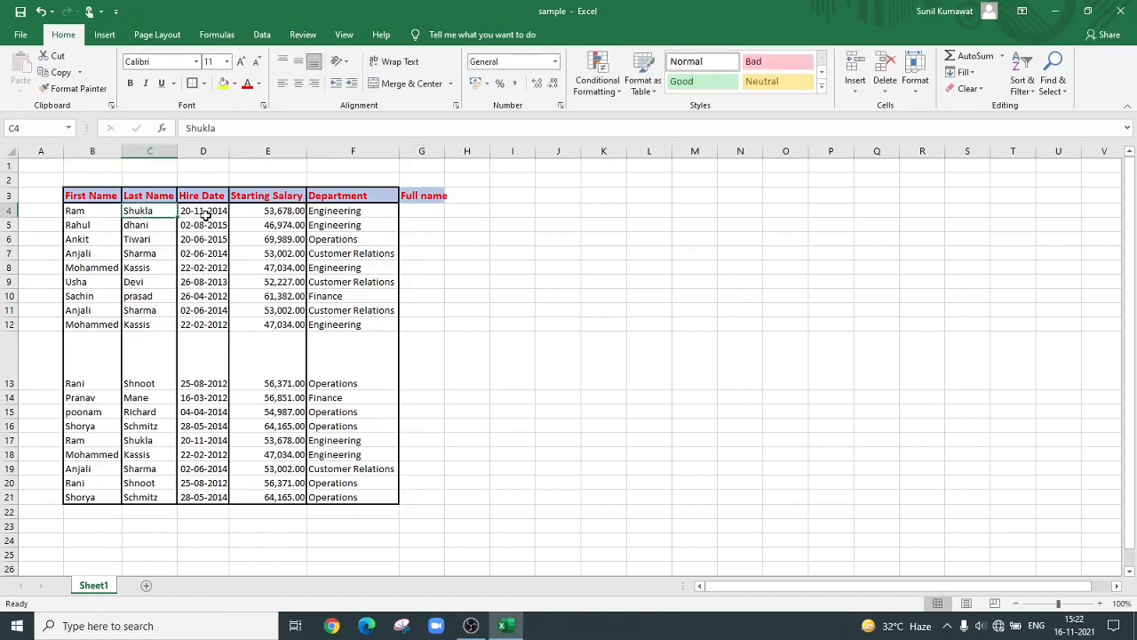
pyautogui.click(429, 211)
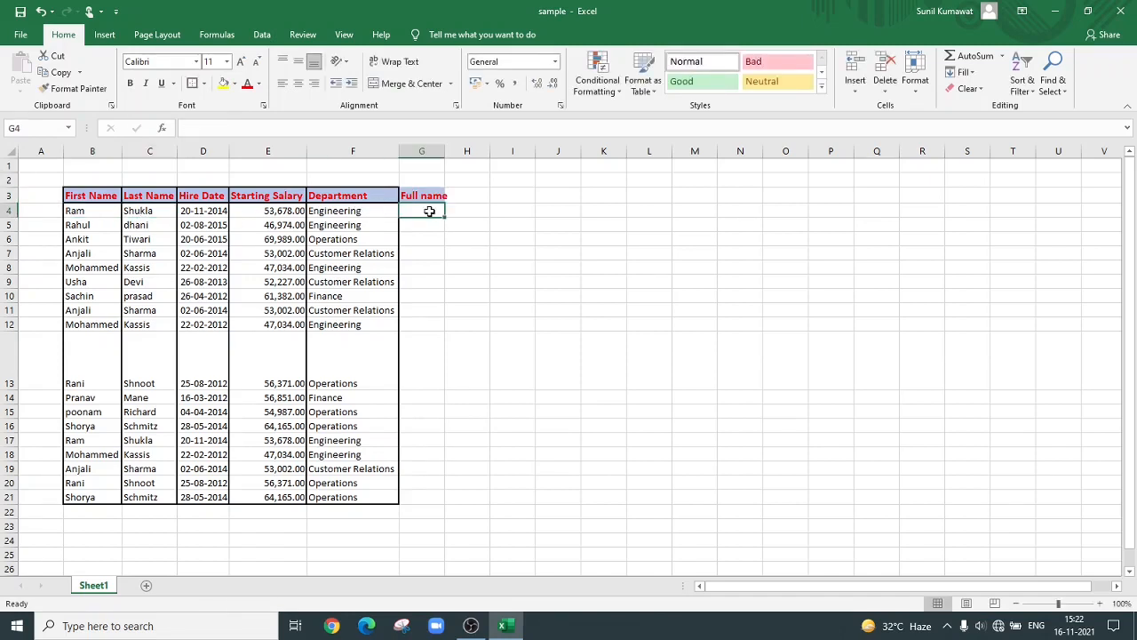
pyautogui.write('Ram Shukla')
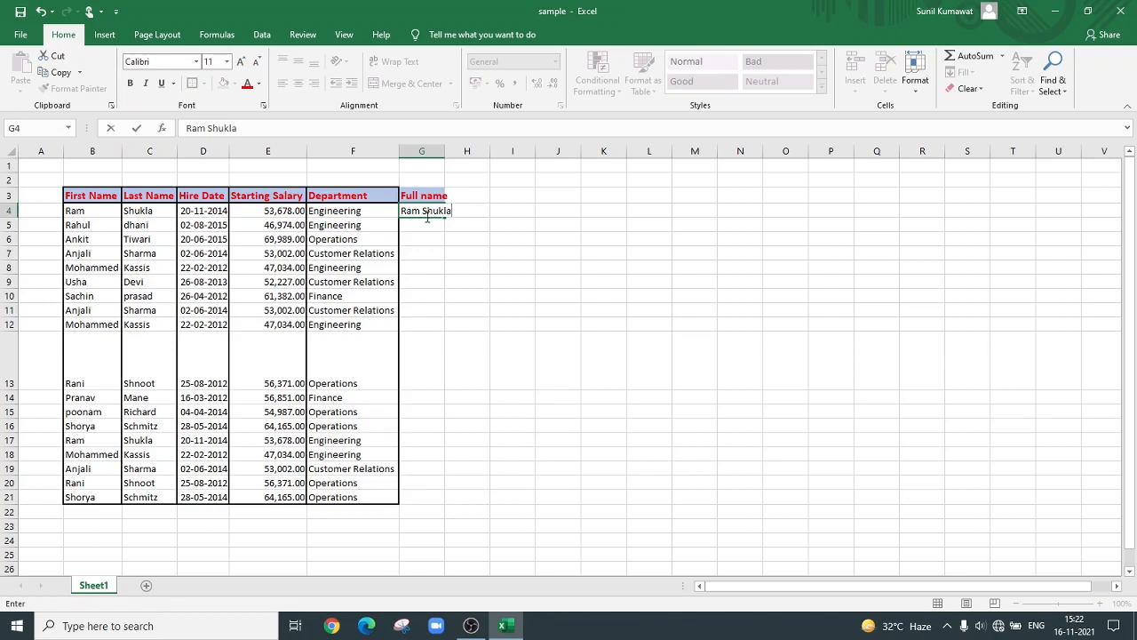
pyautogui.press('Return')
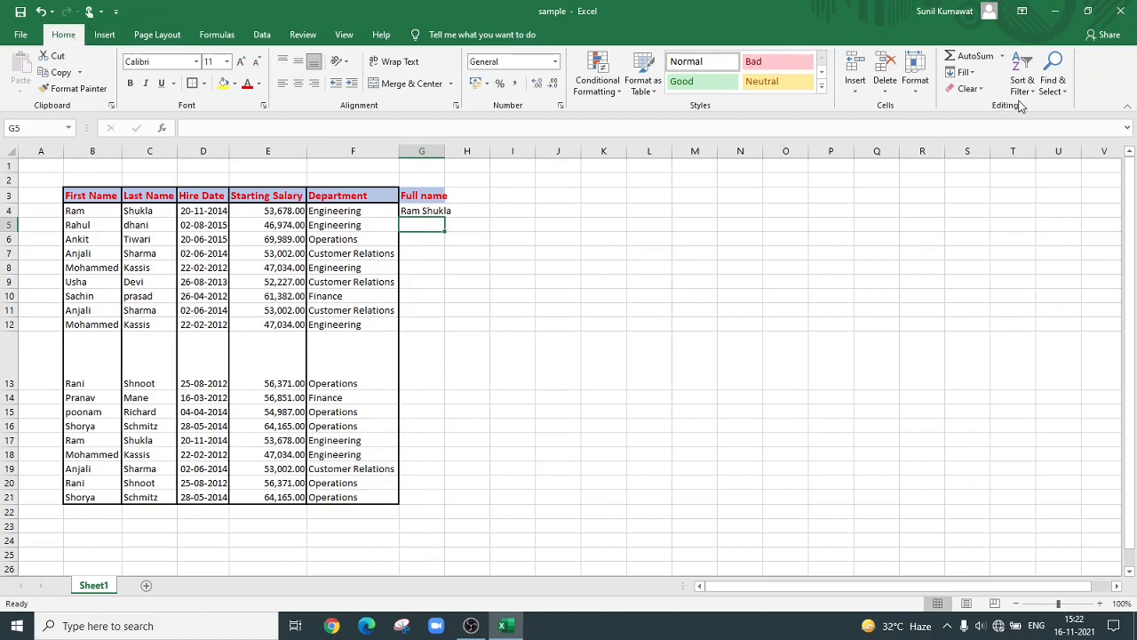
# Step: Complete the remaining full names from G5 down with Flash Fill and auto-fit the height of row 13
pyautogui.click(975, 80)
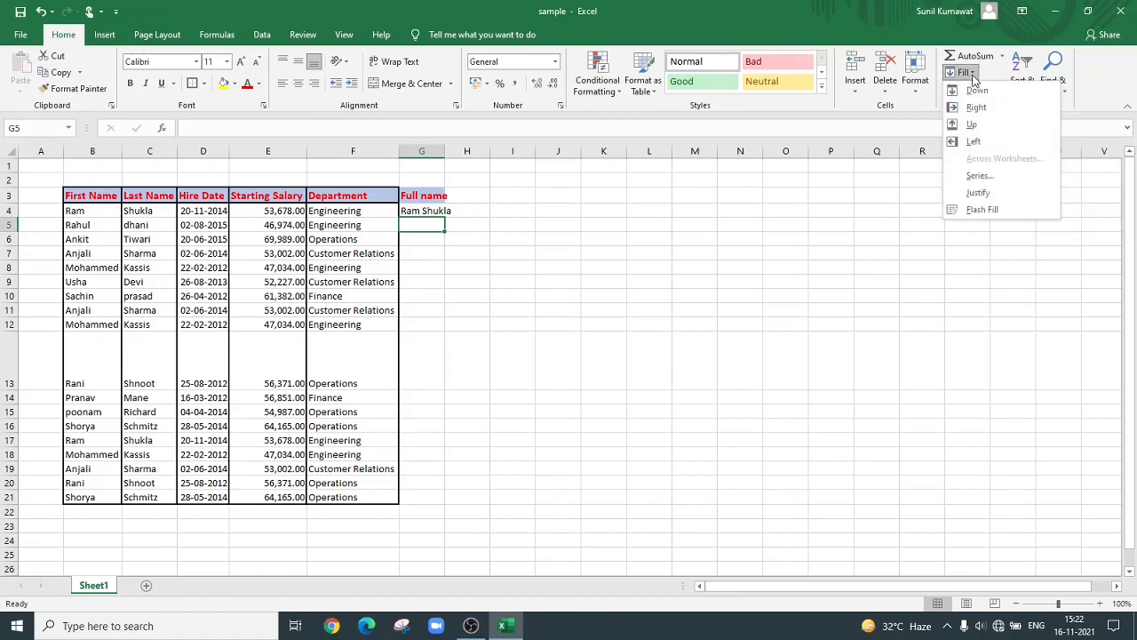
pyautogui.click(1005, 215)
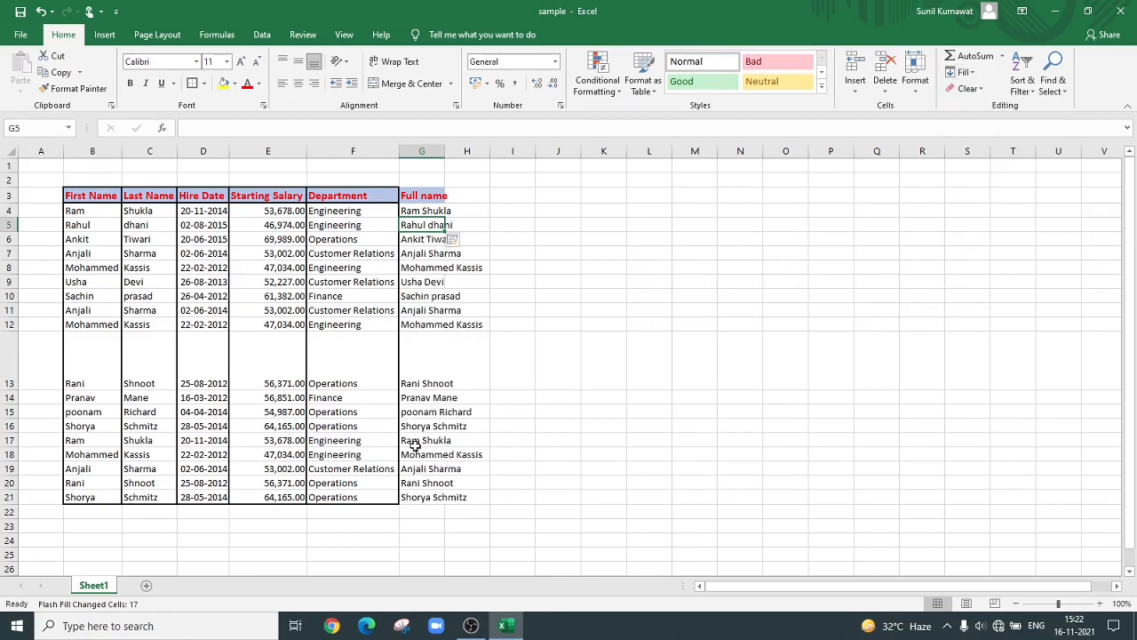
pyautogui.doubleClick(7, 390)
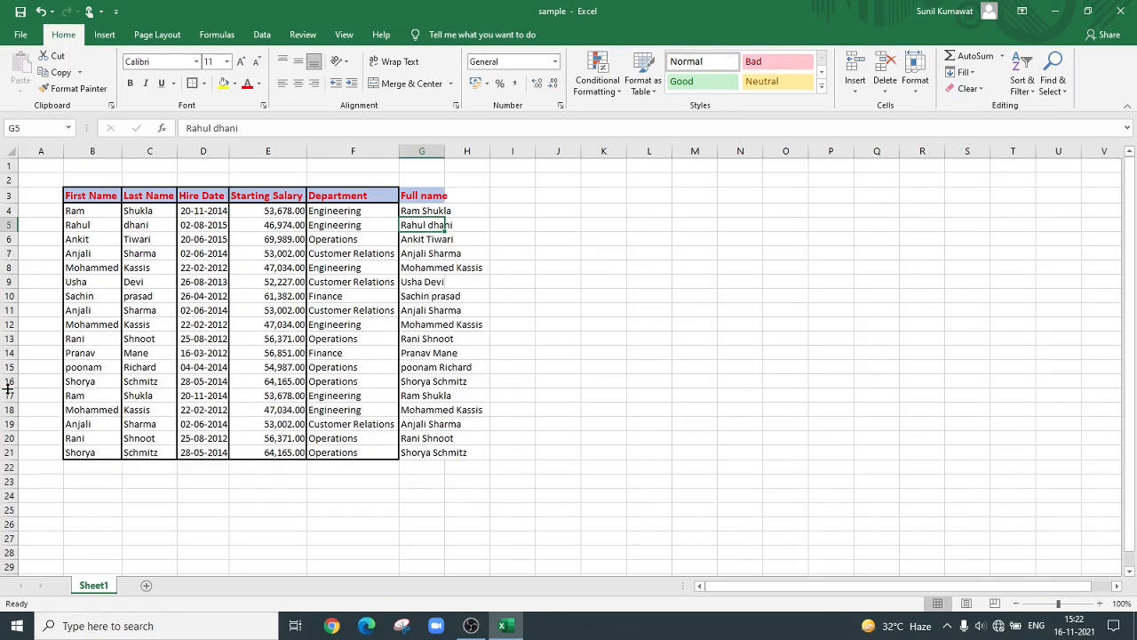
# Step: Apply thick outside borders around the full name range G3:H21 and around its header cells G3:H3
pyautogui.click(438, 213)
pyautogui.moveTo(439, 217); pyautogui.dragTo(453, 458)
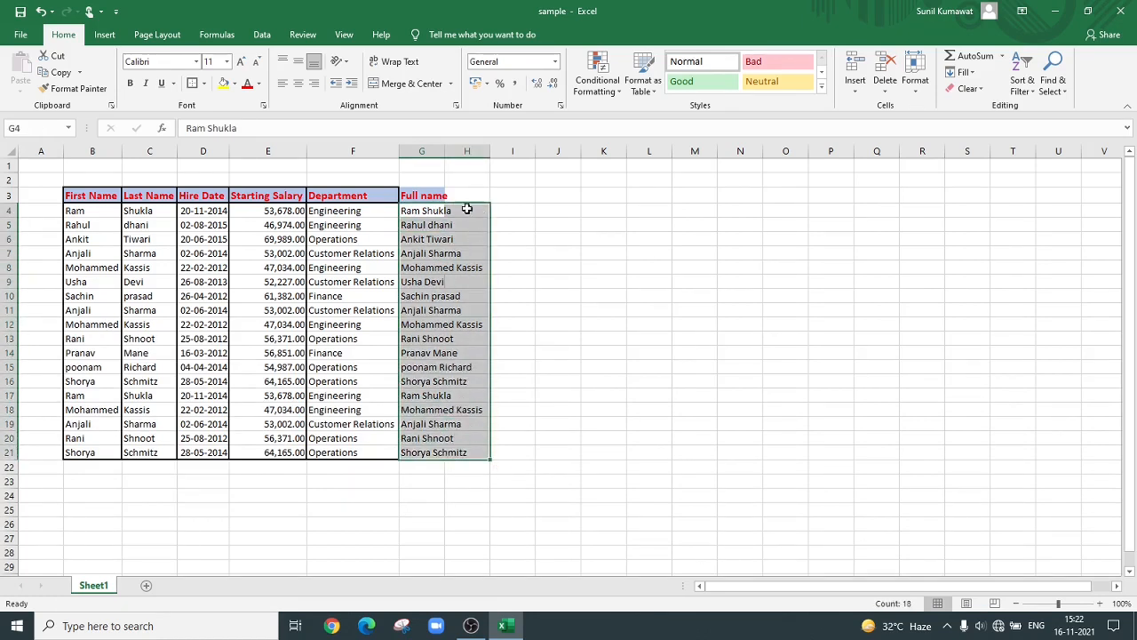
pyautogui.moveTo(436, 197); pyautogui.dragTo(455, 456)
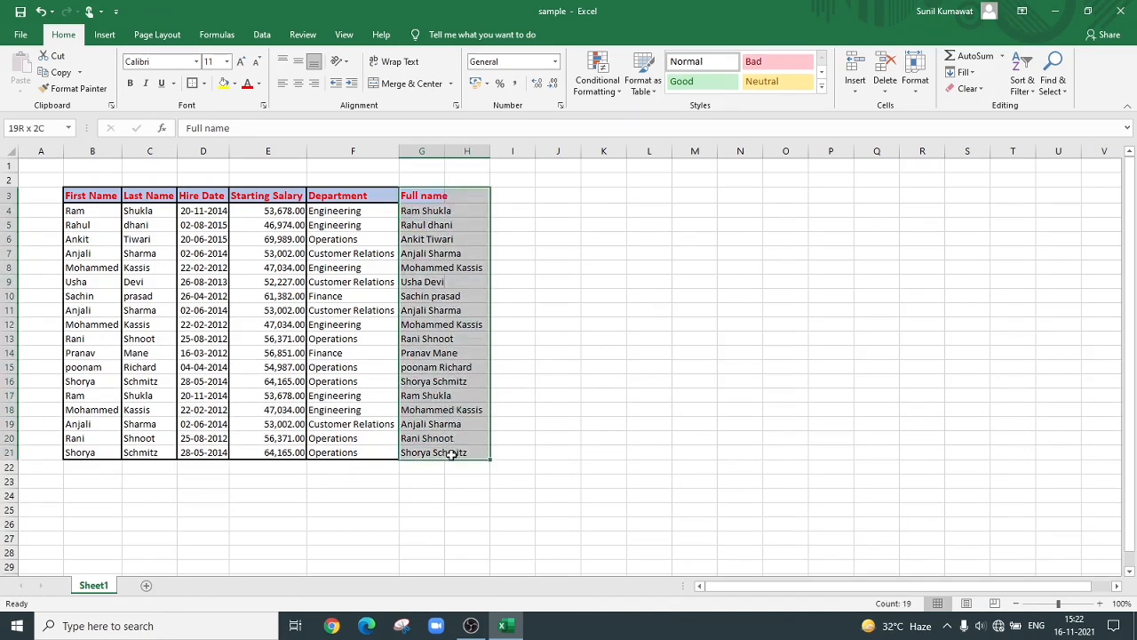
pyautogui.click(202, 86)
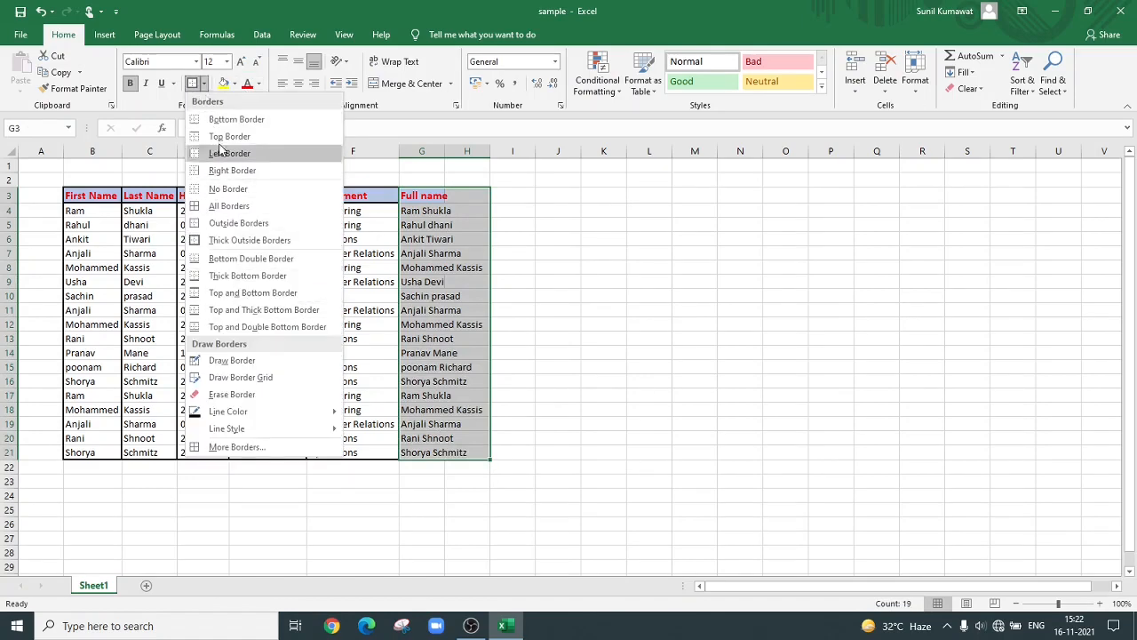
pyautogui.click(172, 110)
pyautogui.click(203, 84)
pyautogui.click(261, 239)
pyautogui.click(711, 369)
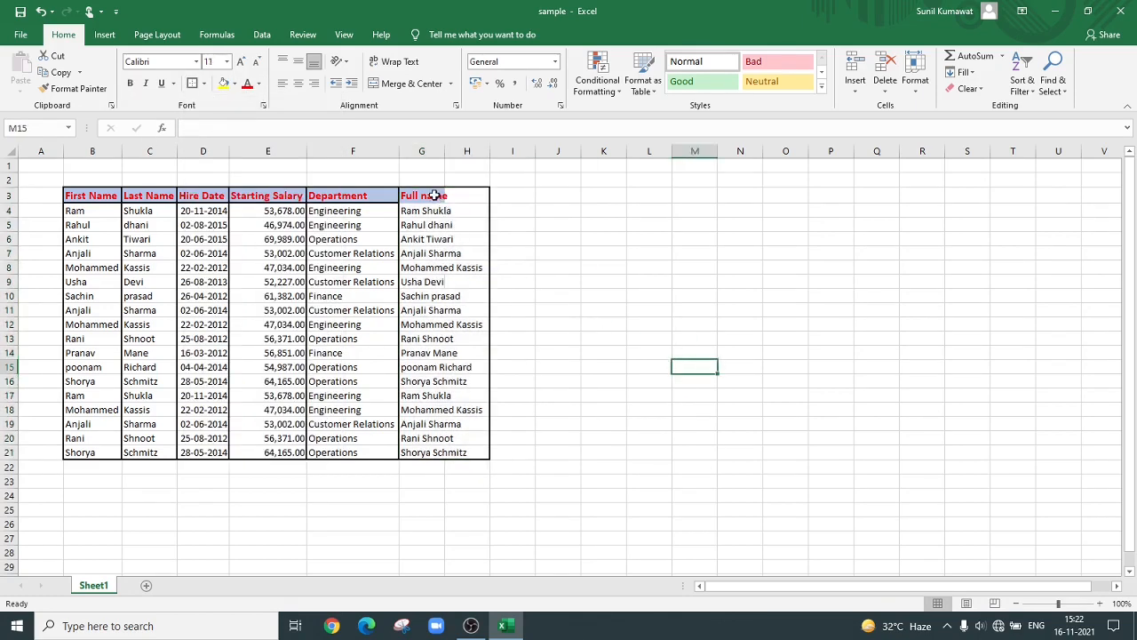
pyautogui.moveTo(436, 195); pyautogui.dragTo(451, 194)
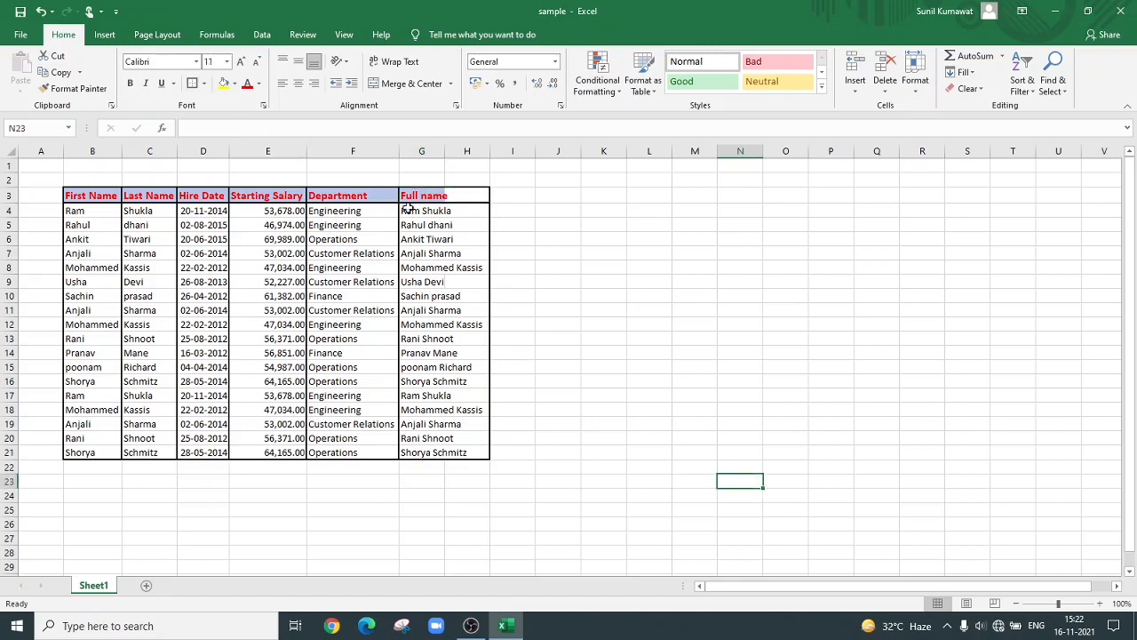
pyautogui.click(371, 199)
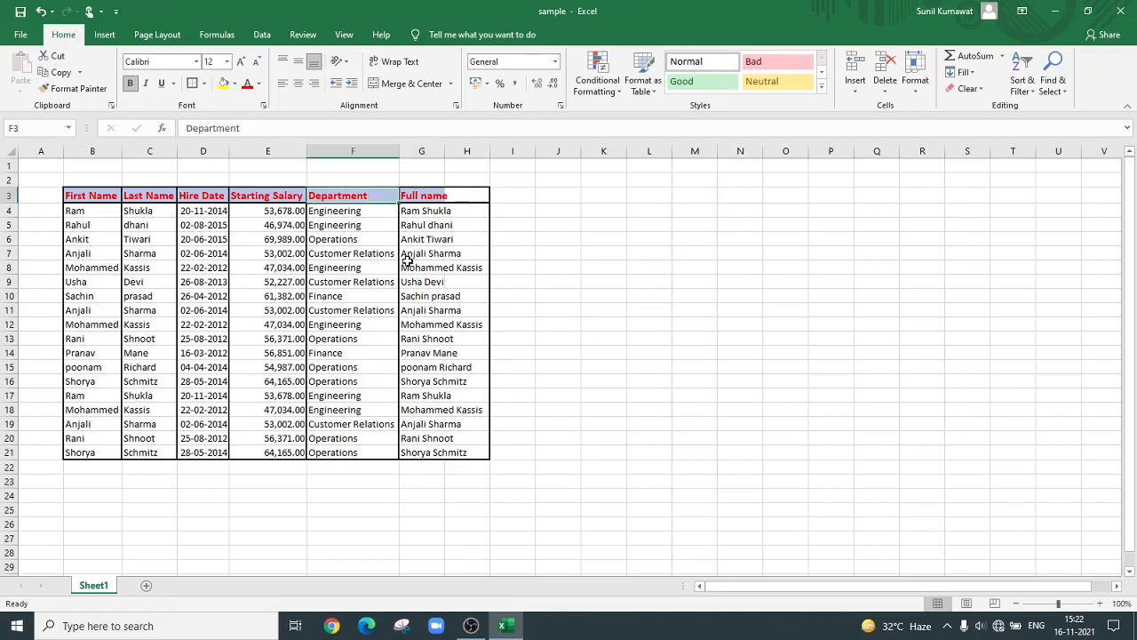
pyautogui.click(92, 89)
pyautogui.click(558, 224)
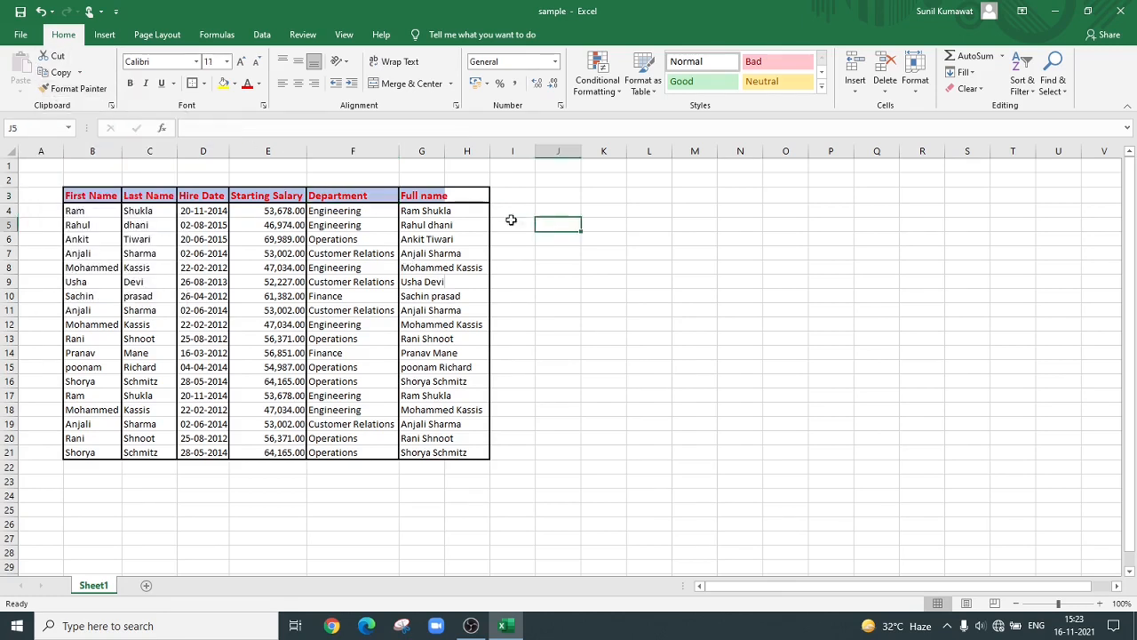
# Step: Copy the formatting of the "Full name" header in G3 onto cell H3 with Format Painter
pyautogui.click(465, 195)
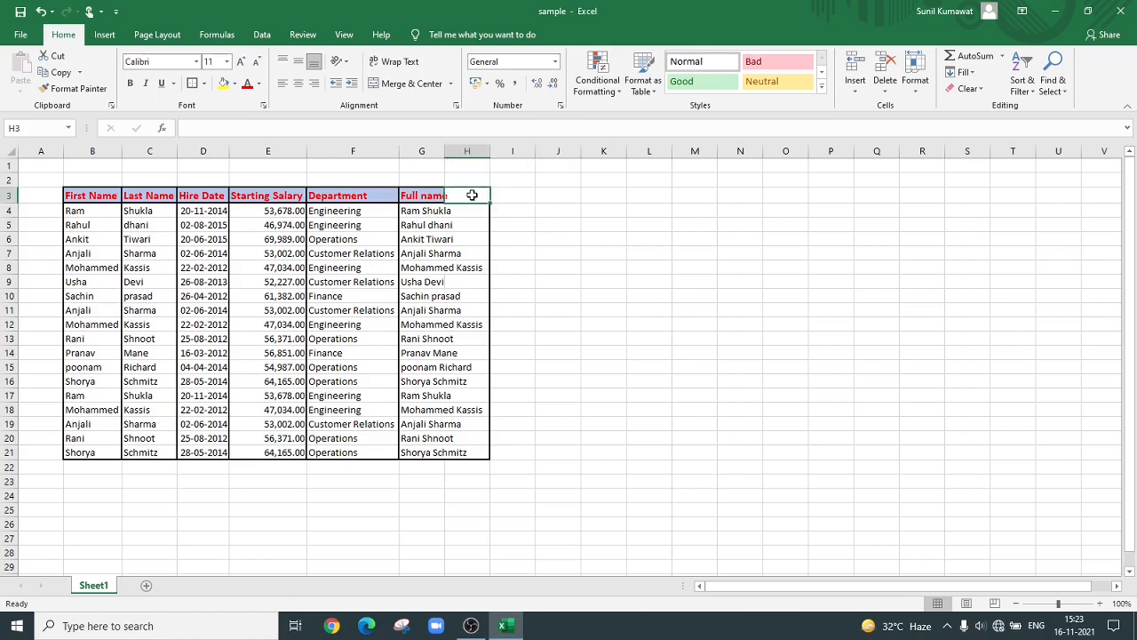
pyautogui.click(427, 195)
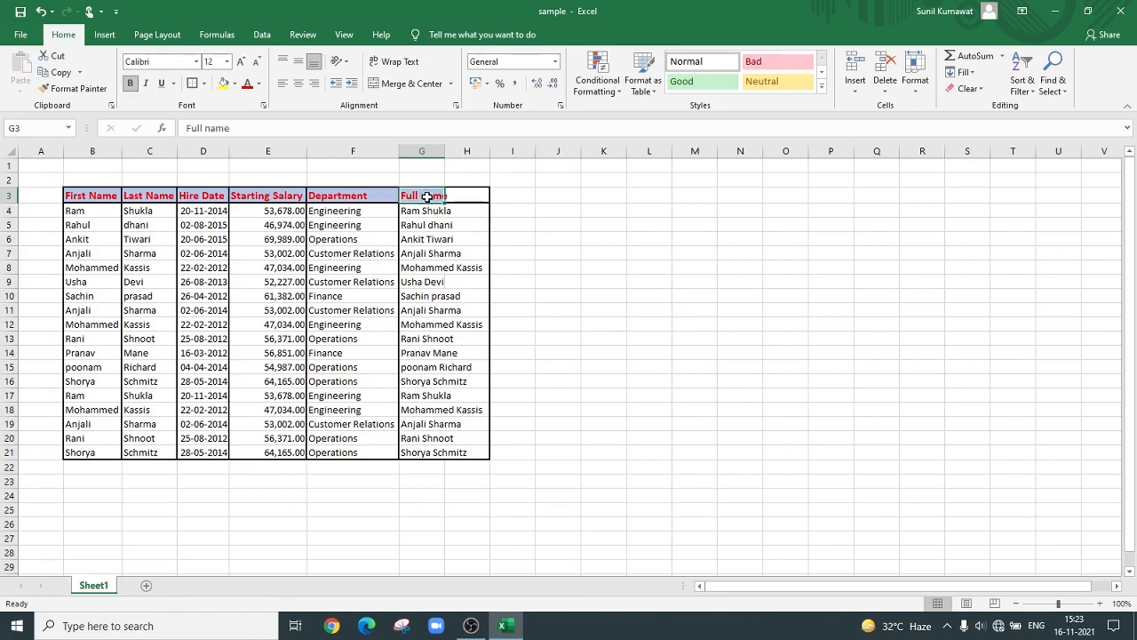
pyautogui.click(91, 90)
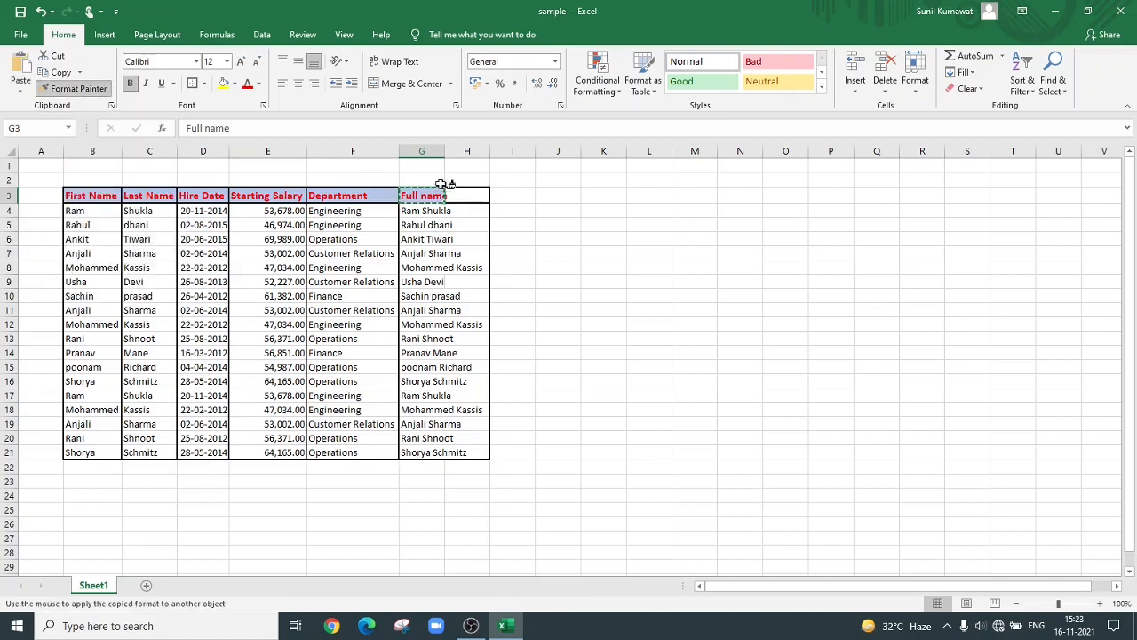
pyautogui.click(466, 197)
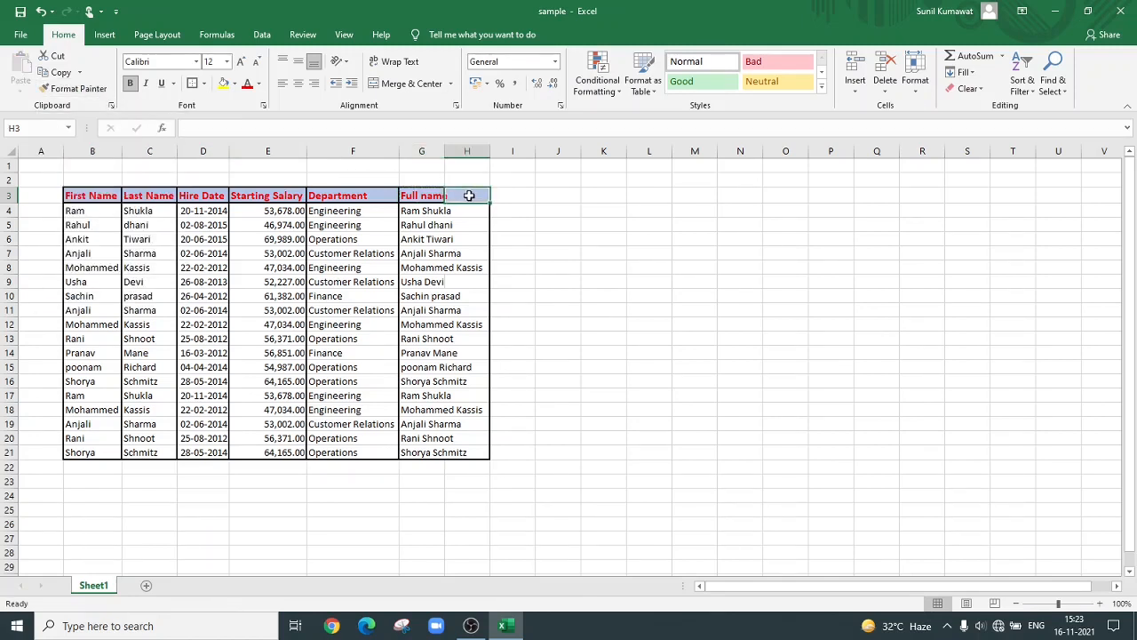
pyautogui.click(526, 235)
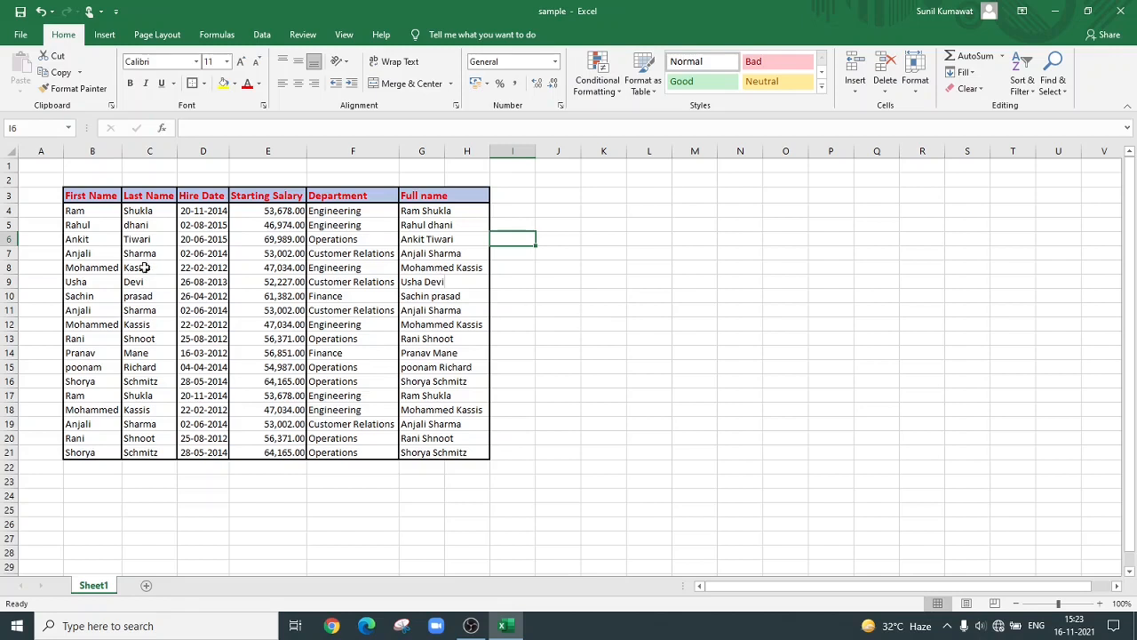
pyautogui.click(652, 269)
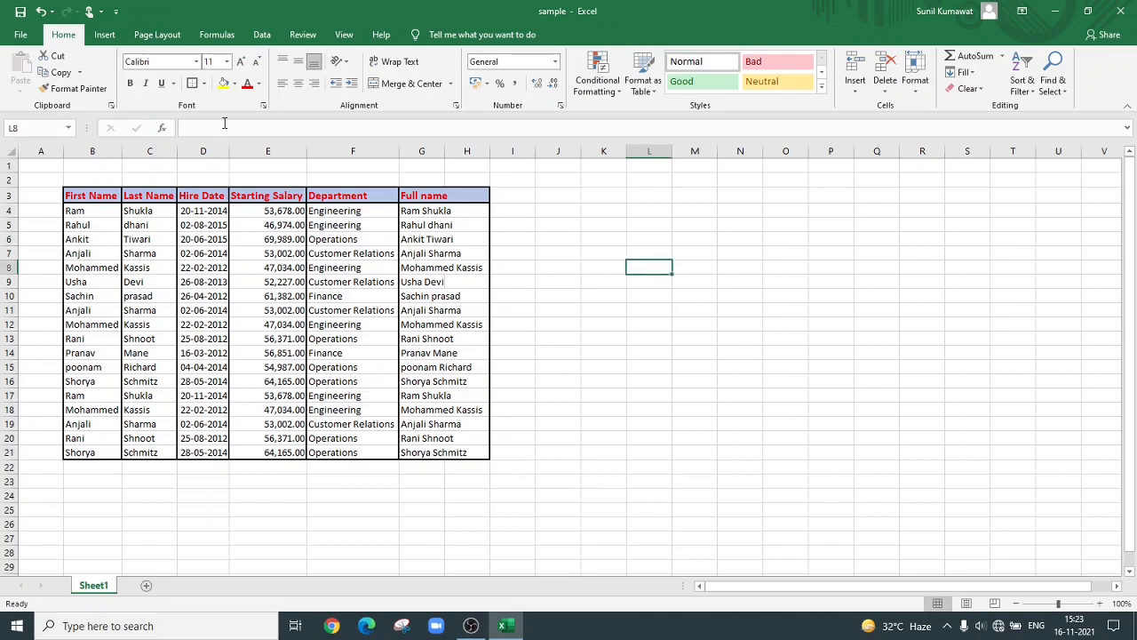
# Step: Number the employee rows 1 to 18 in A4:A21 by entering 1 and 2 and filling the series down
pyautogui.click(46, 208)
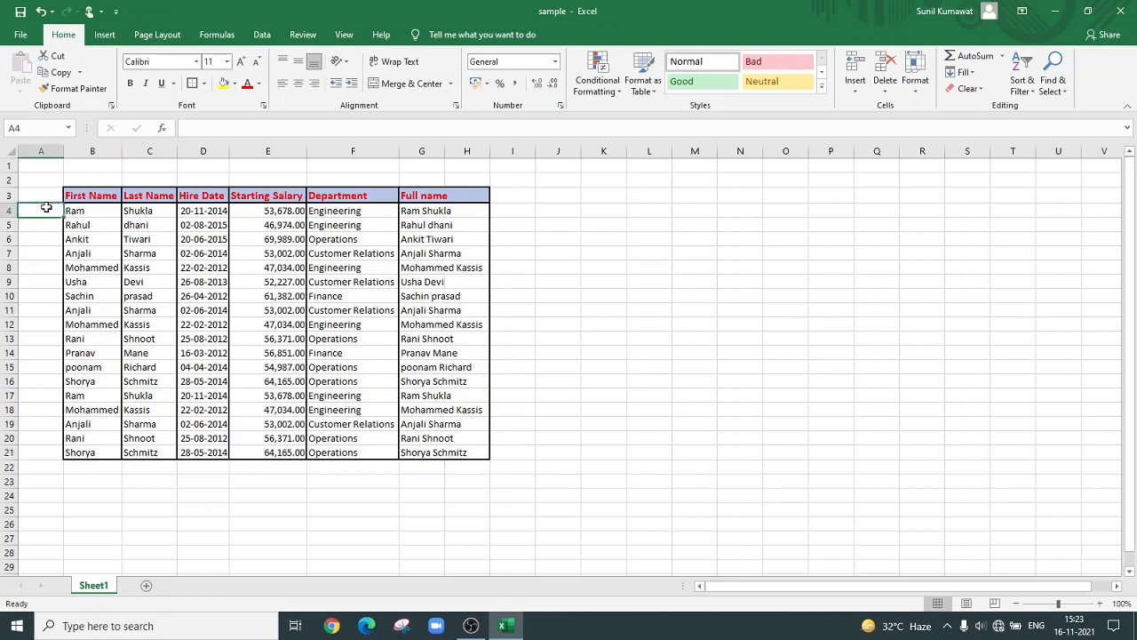
pyautogui.write('1')
pyautogui.press('Return')
pyautogui.write('2')
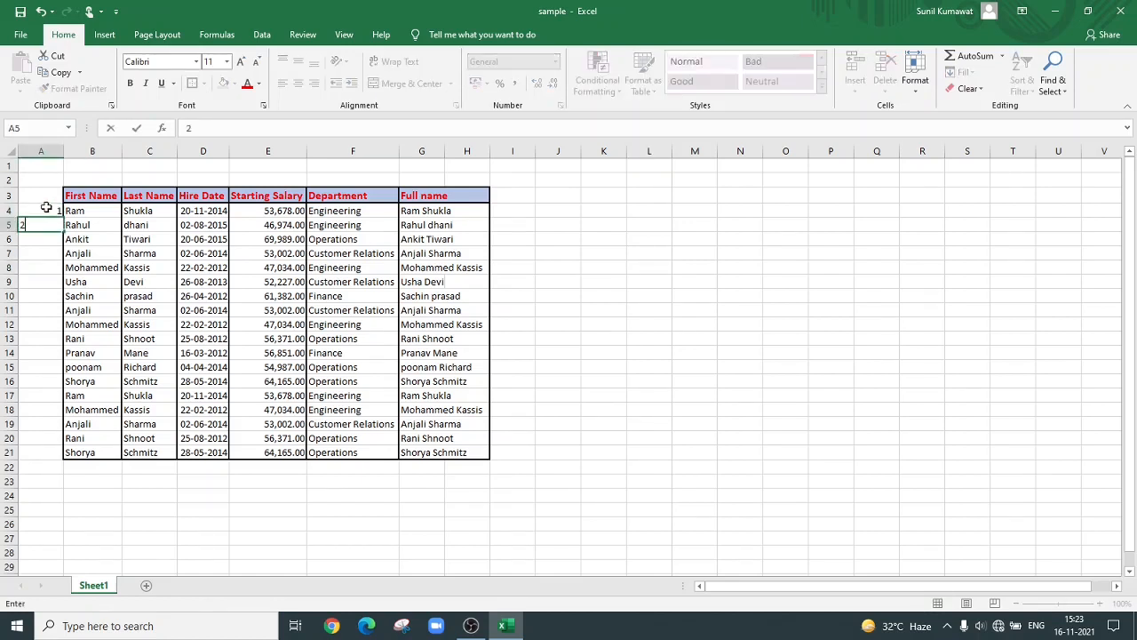
pyautogui.click(41, 211)
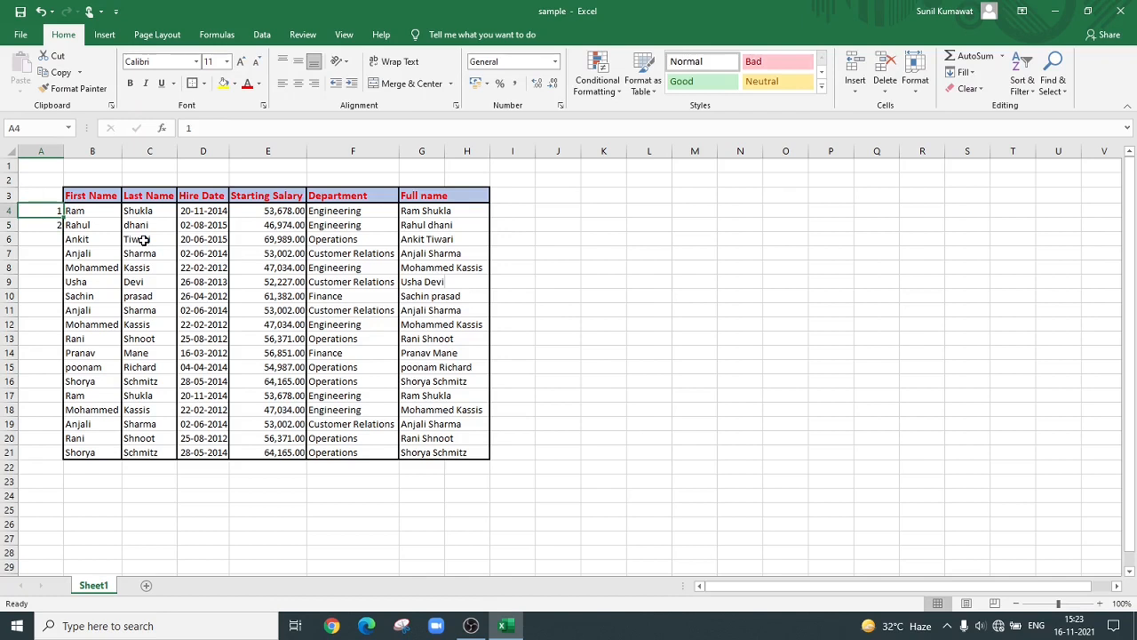
pyautogui.moveTo(49, 213); pyautogui.dragTo(62, 455)
pyautogui.click(213, 507)
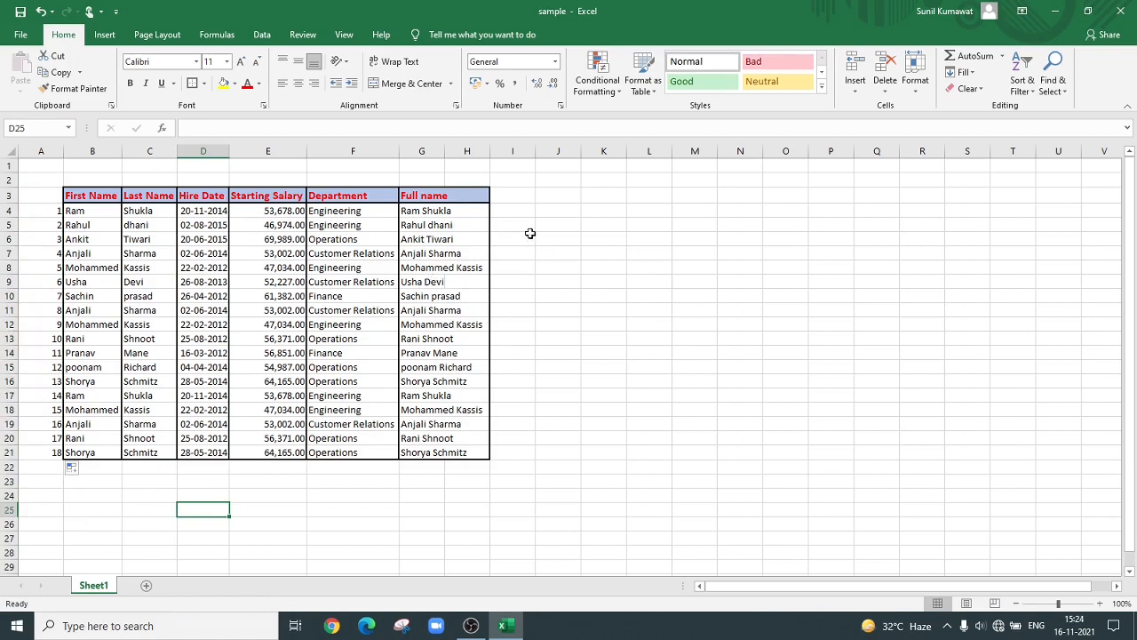
# Step: Enter 4, 8 and 12 in L7:L9 and fill the multiples of 4 down to L18
pyautogui.click(649, 255)
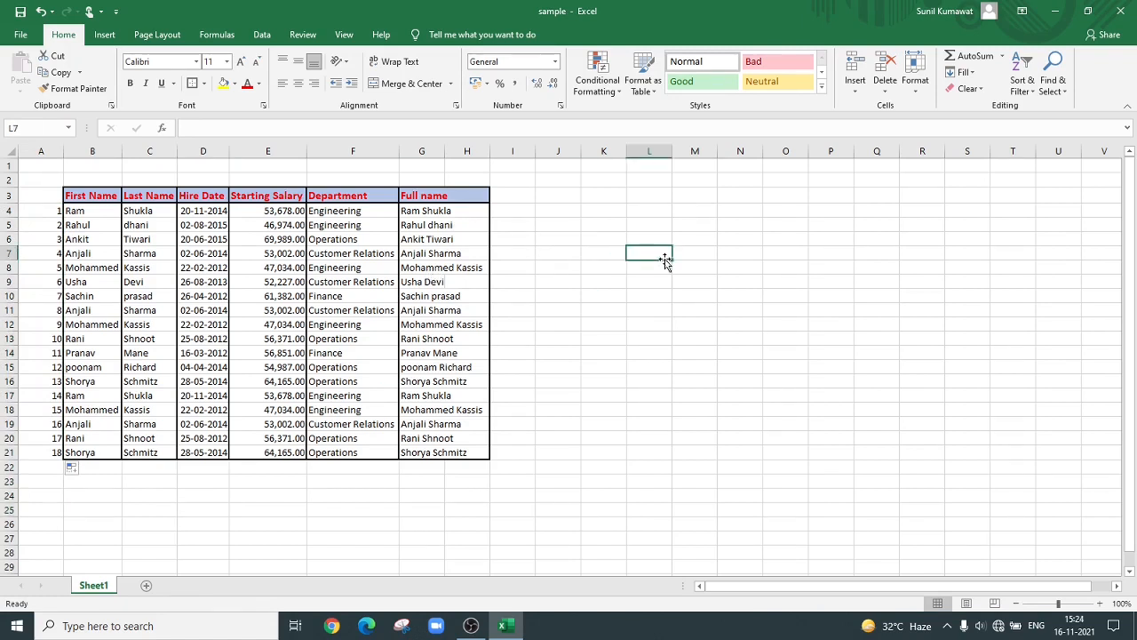
pyautogui.write('4')
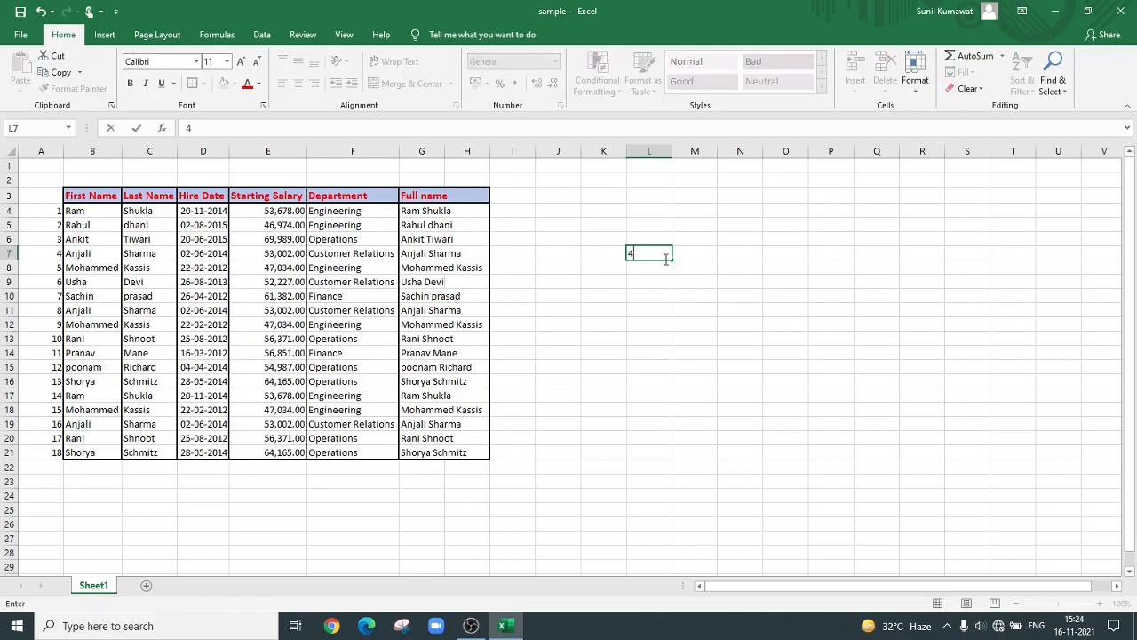
pyautogui.press('Return')
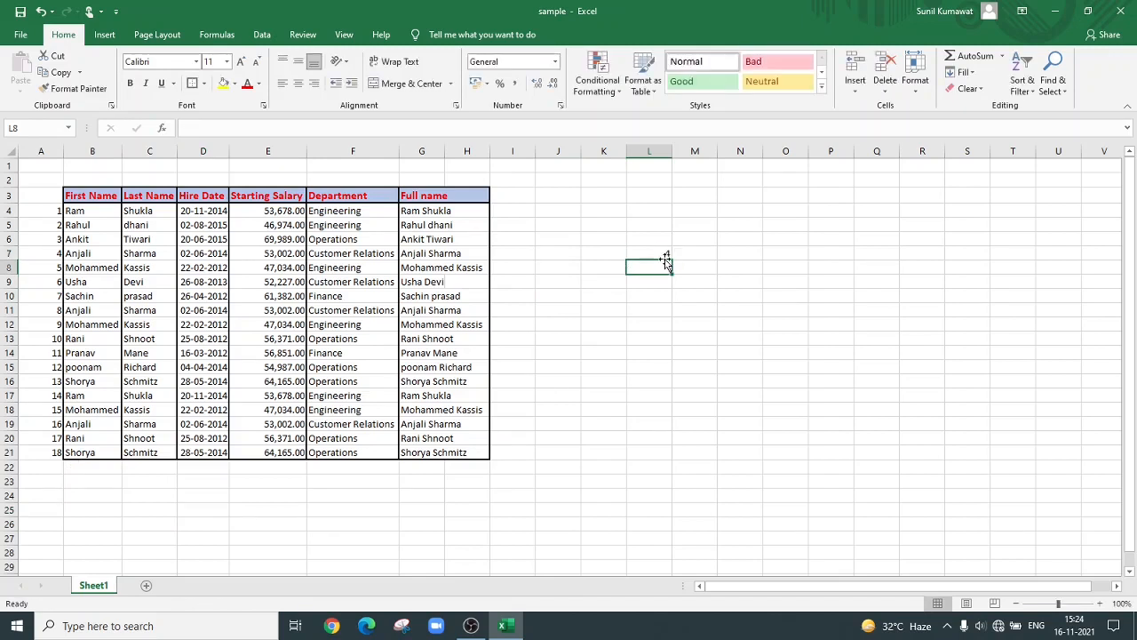
pyautogui.write('8')
pyautogui.press('Return')
pyautogui.write('12')
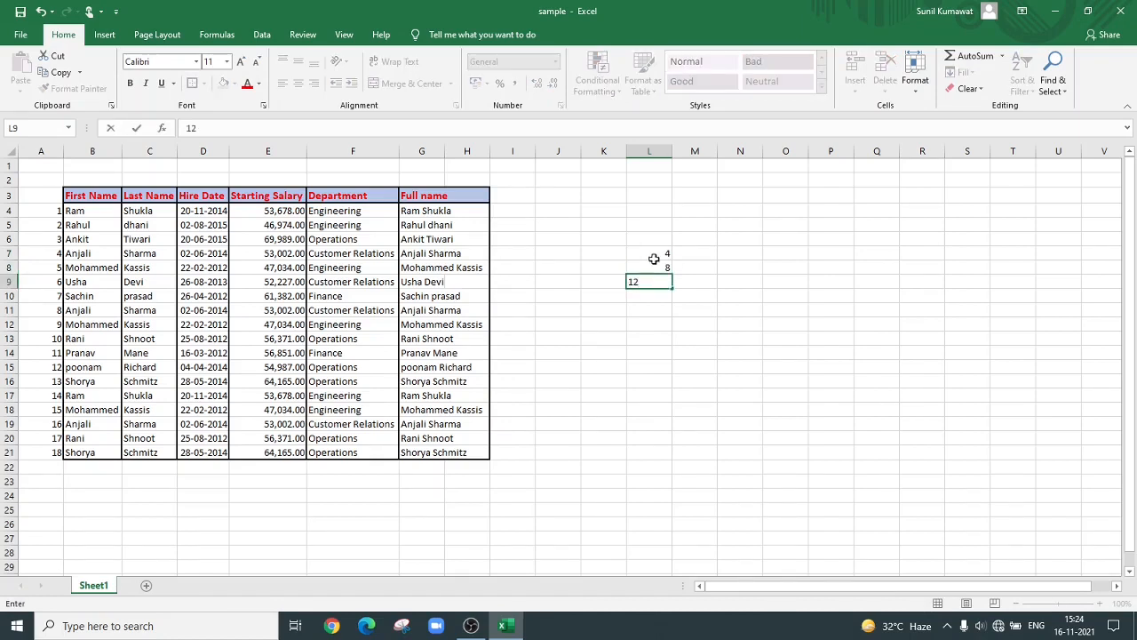
pyautogui.click(662, 257)
pyautogui.moveTo(662, 257); pyautogui.dragTo(683, 399)
pyautogui.moveTo(682, 414); pyautogui.dragTo(682, 415)
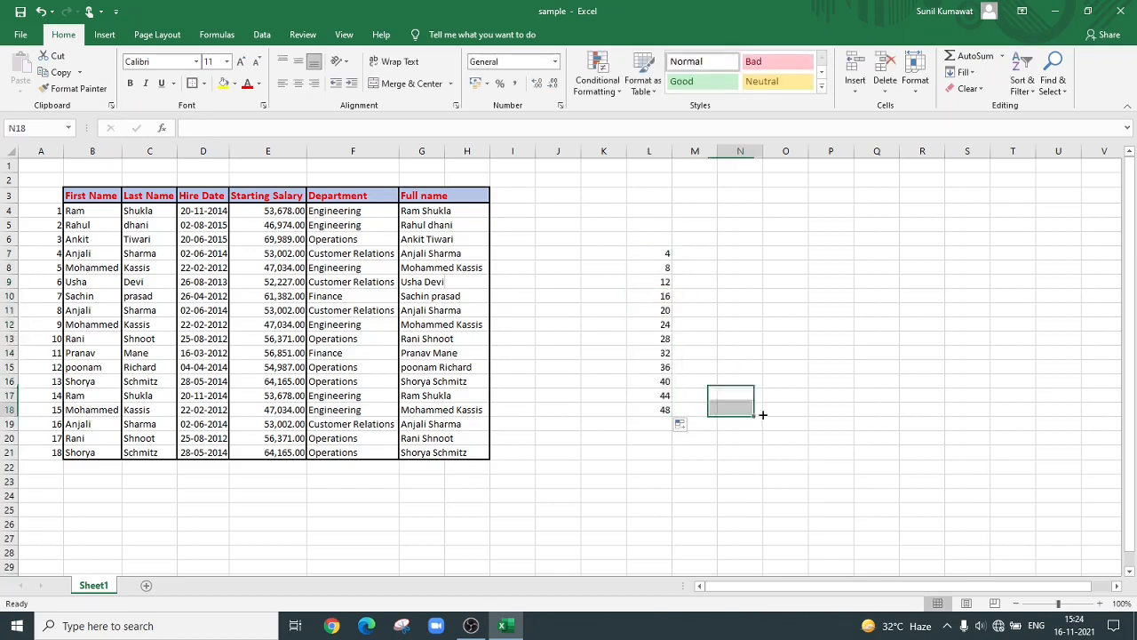
pyautogui.click(746, 410)
pyautogui.click(657, 254)
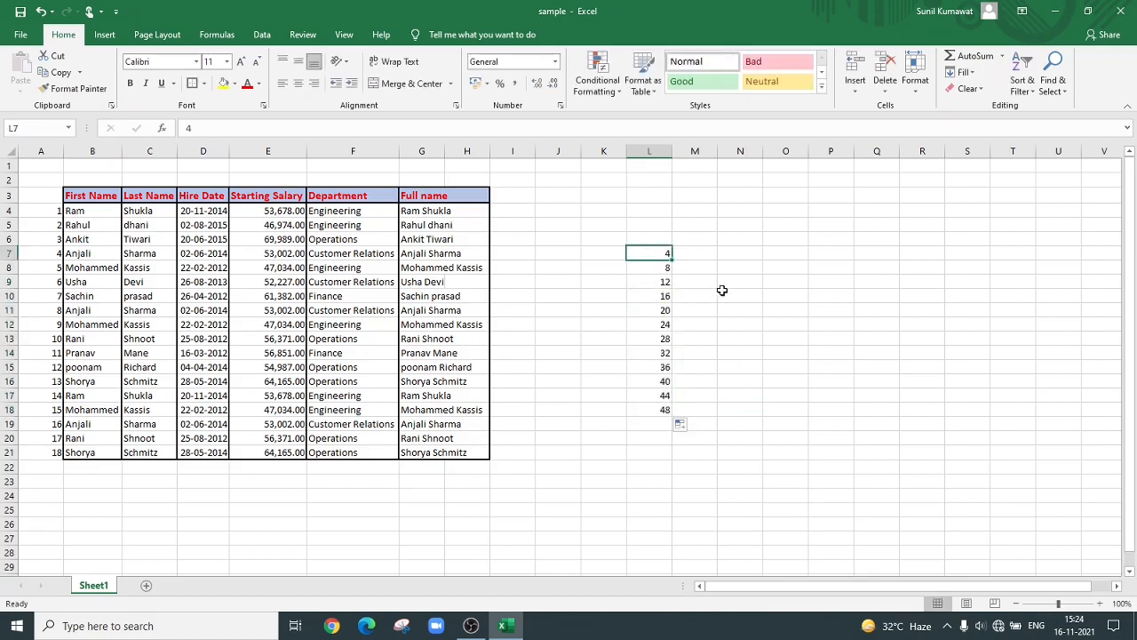
pyautogui.press('Down')
# Step: Enter the short weekdays mon and tue in O7:O8 and fill the series down to O17
pyautogui.click(778, 258)
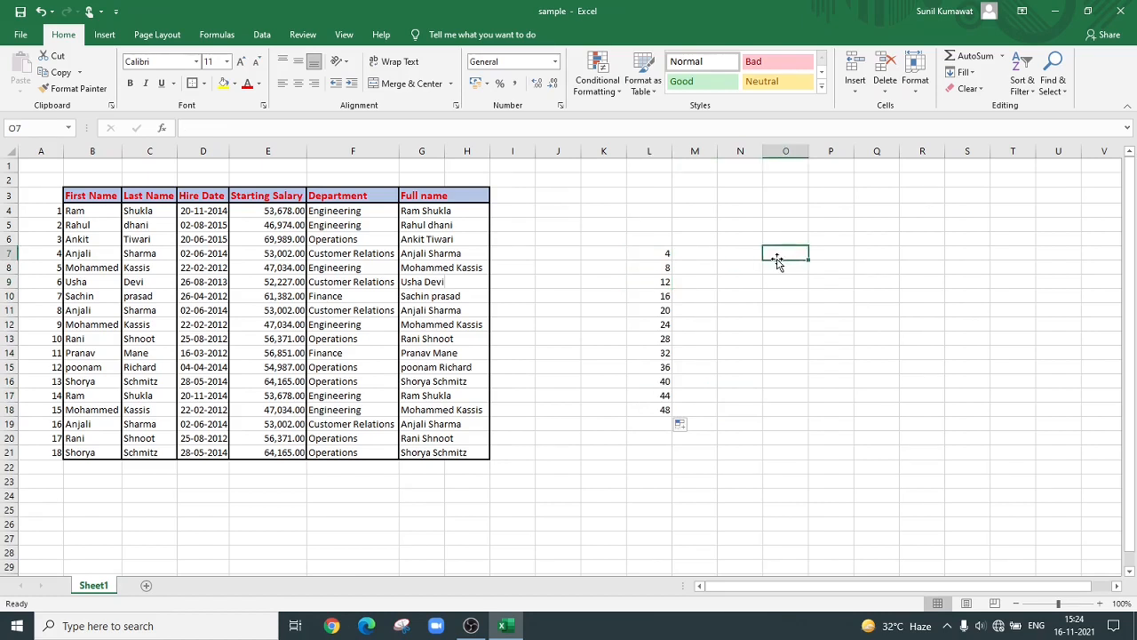
pyautogui.write('mon')
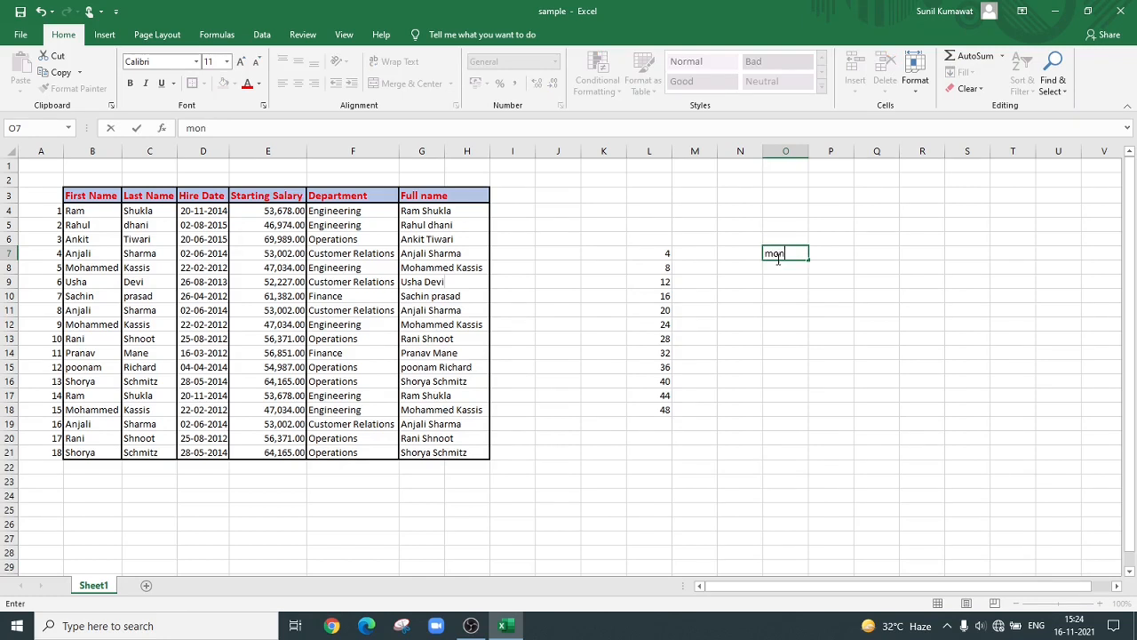
pyautogui.click(778, 264)
pyautogui.write('tue')
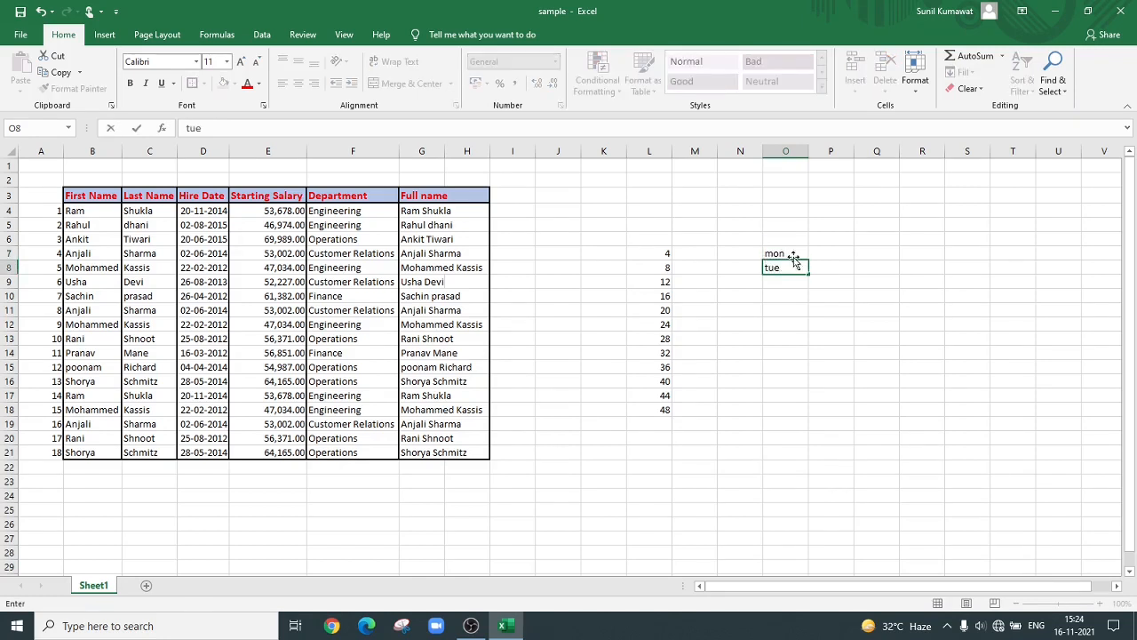
pyautogui.moveTo(792, 254); pyautogui.dragTo(804, 400)
pyautogui.click(877, 396)
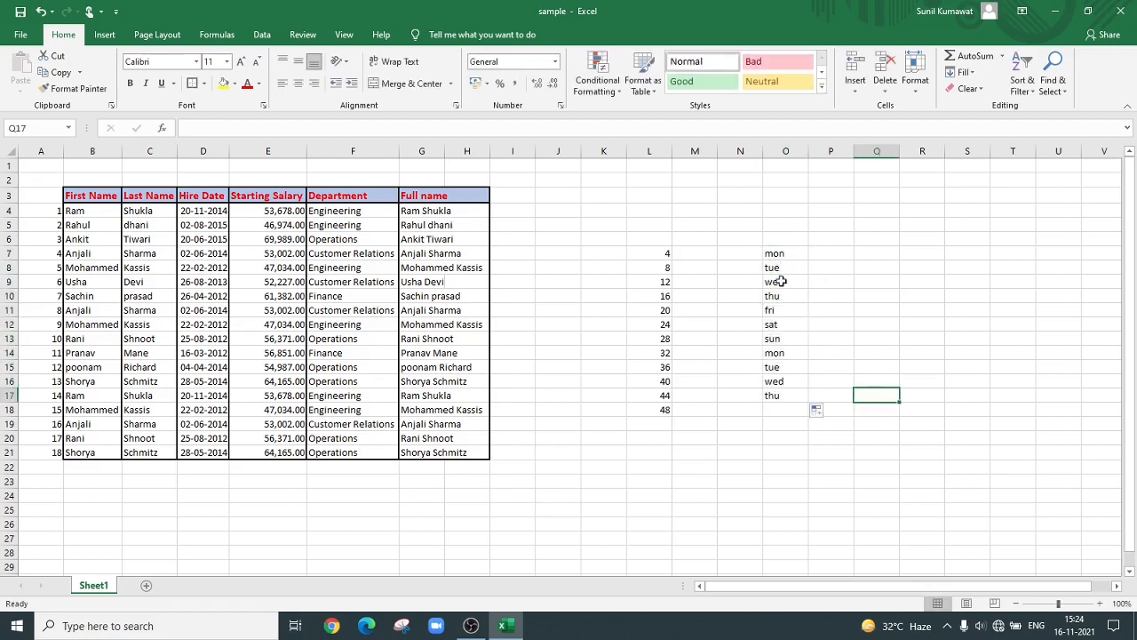
# Step: Enter the full weekday names Monday and Tuesday in P7:P8 and fill the series down to P17
pyautogui.click(876, 256)
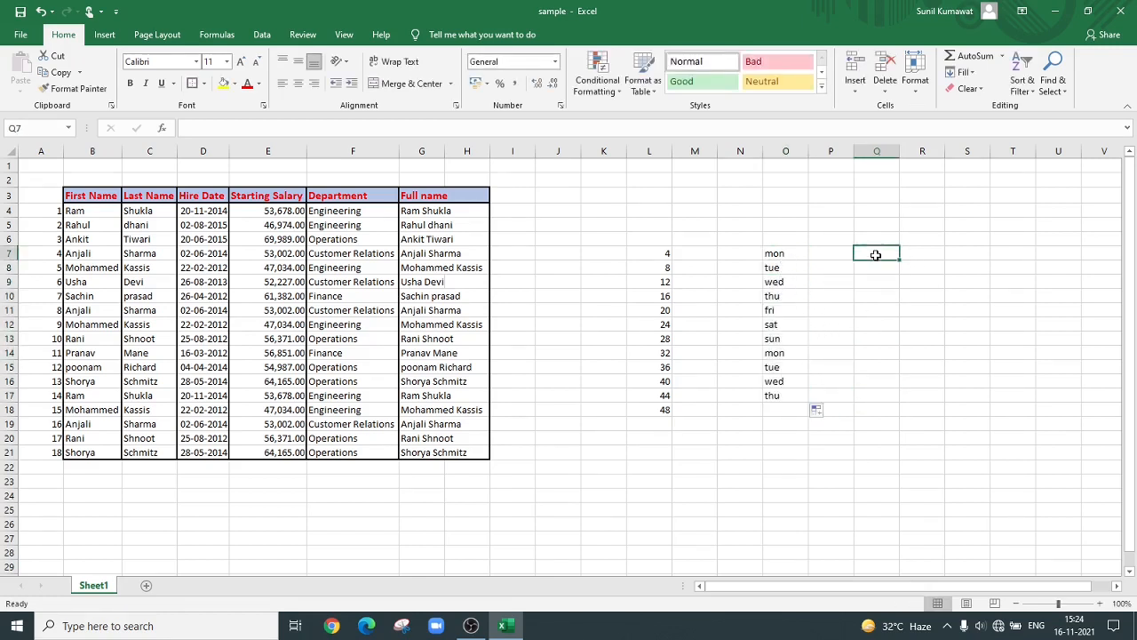
pyautogui.click(830, 257)
pyautogui.write('monda')
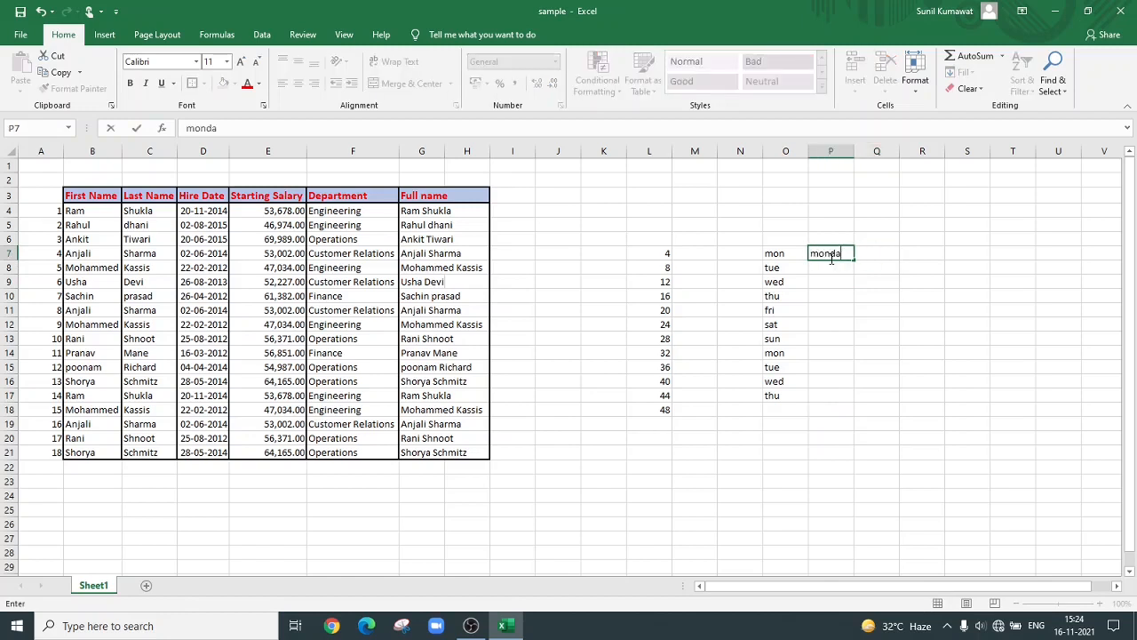
pyautogui.write('y')
pyautogui.press('Return')
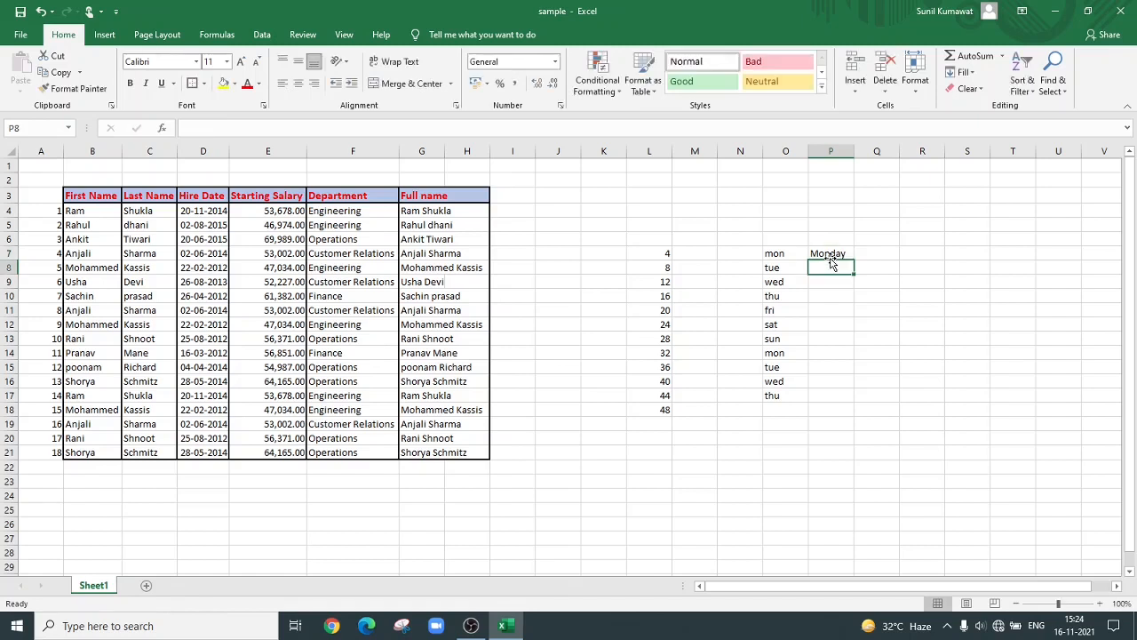
pyautogui.write('tuesda')
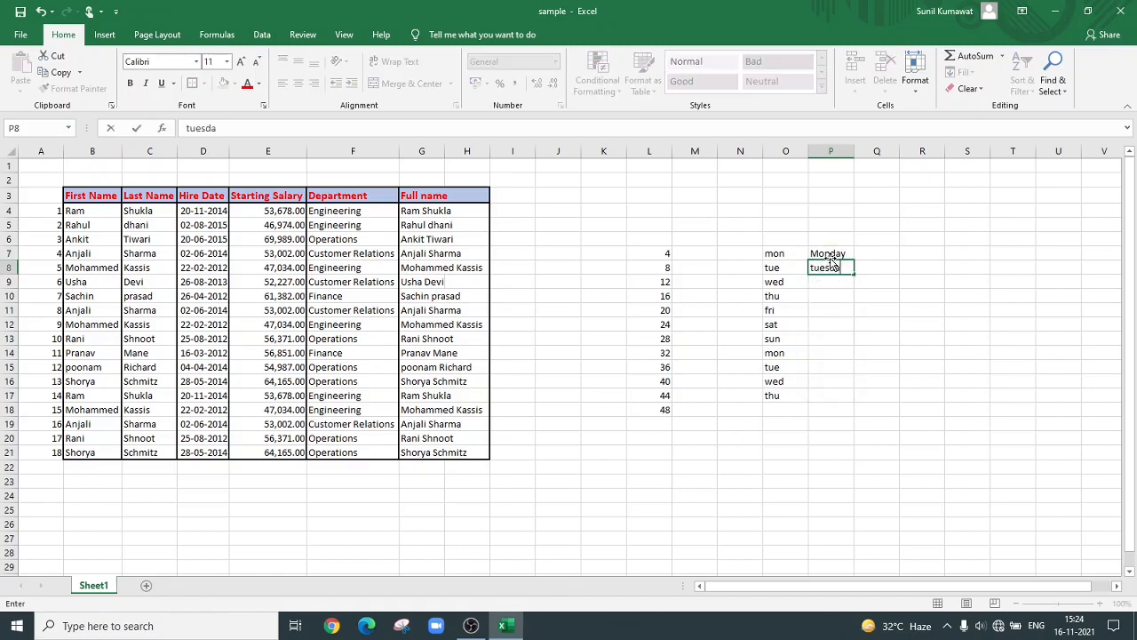
pyautogui.write('y')
pyautogui.moveTo(832, 256); pyautogui.dragTo(851, 403)
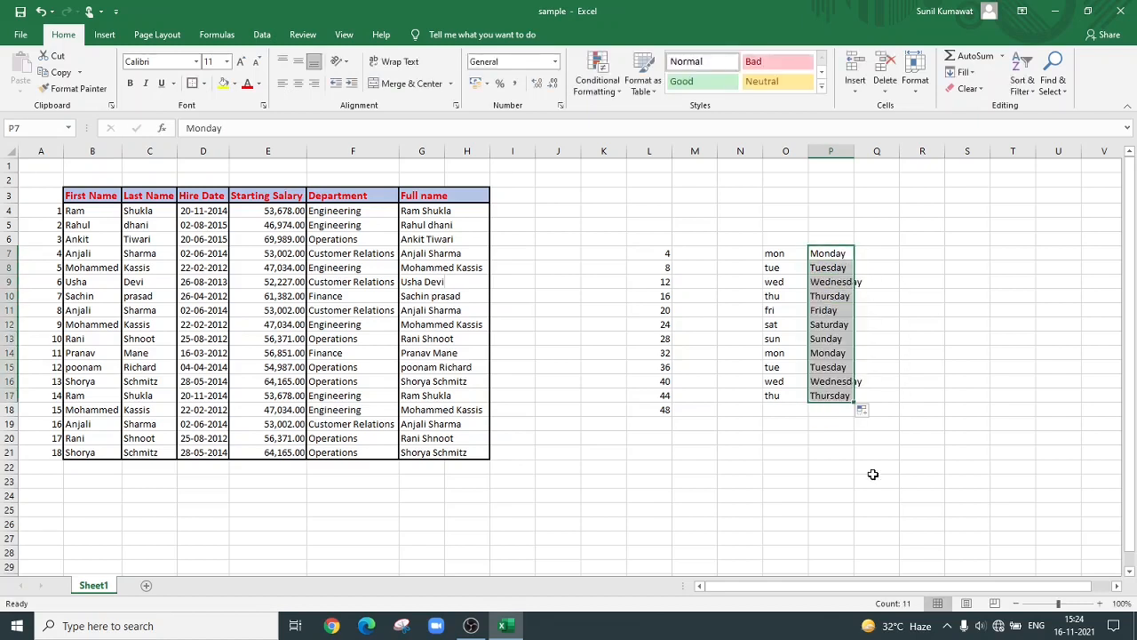
pyautogui.click(874, 479)
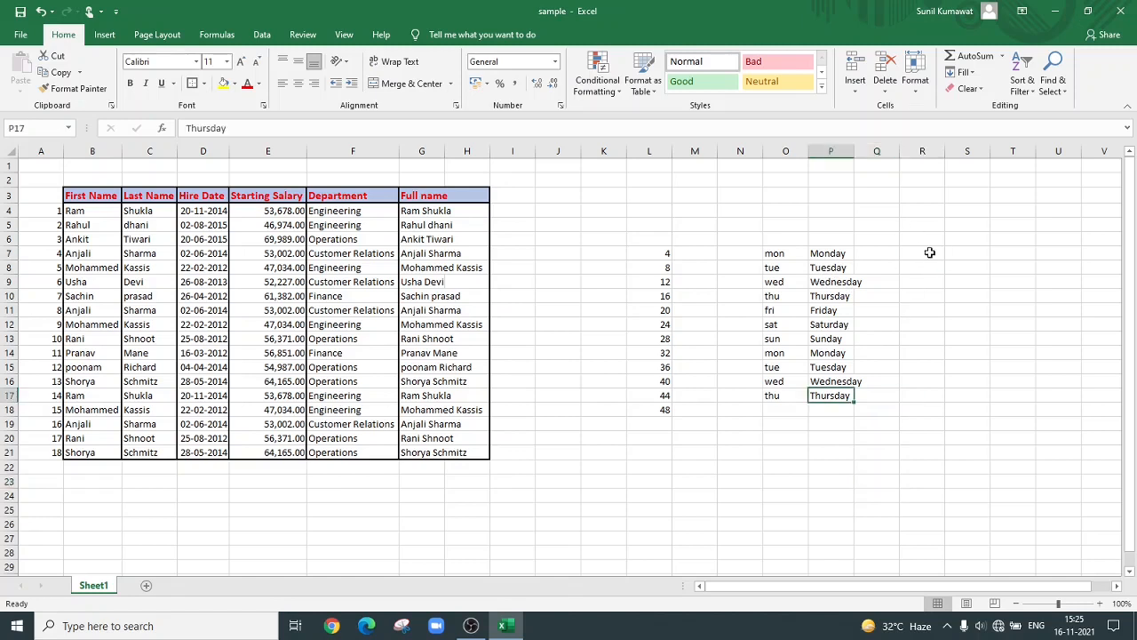
# Step: Enter the months Jan and feb in R7:R8 and fill the series down to R20
pyautogui.click(928, 254)
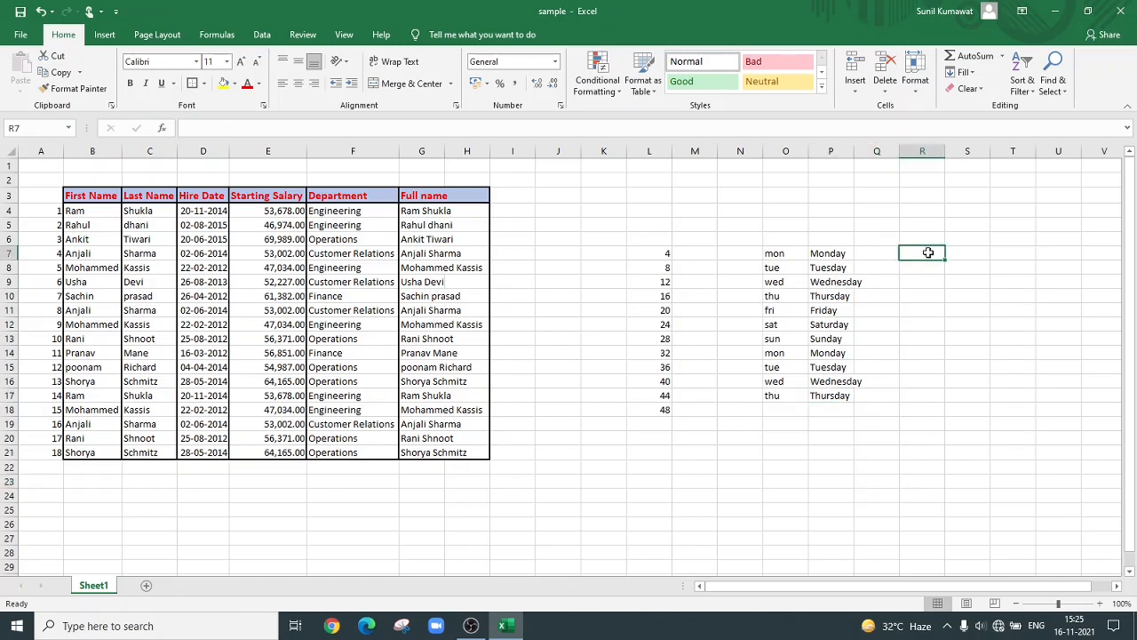
pyautogui.write('Jan')
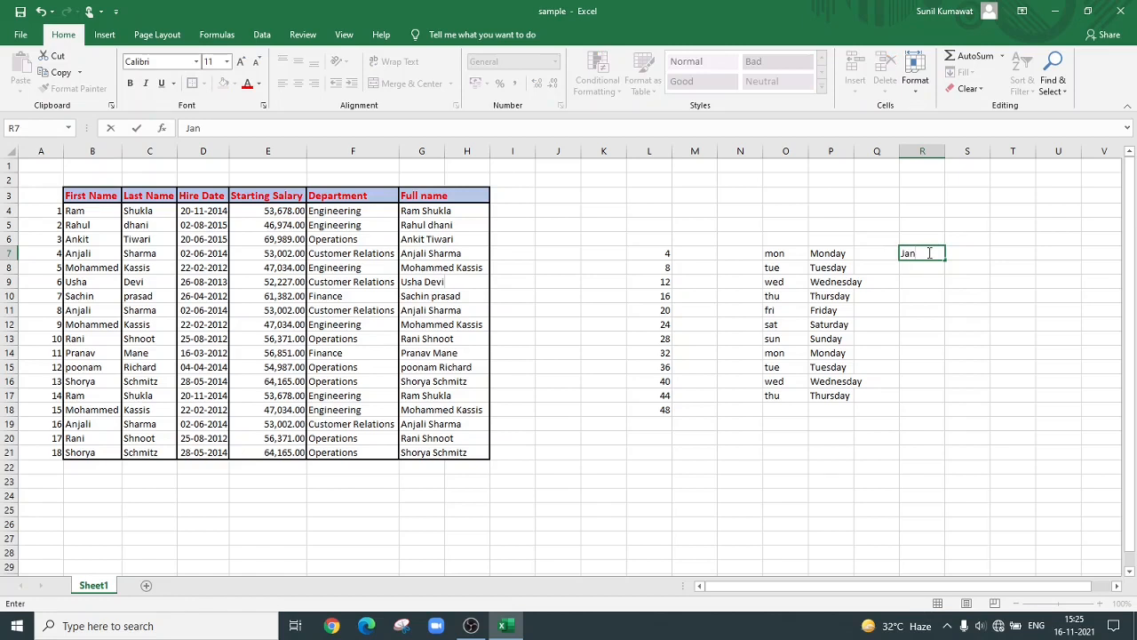
pyautogui.press('Return')
pyautogui.write('feb')
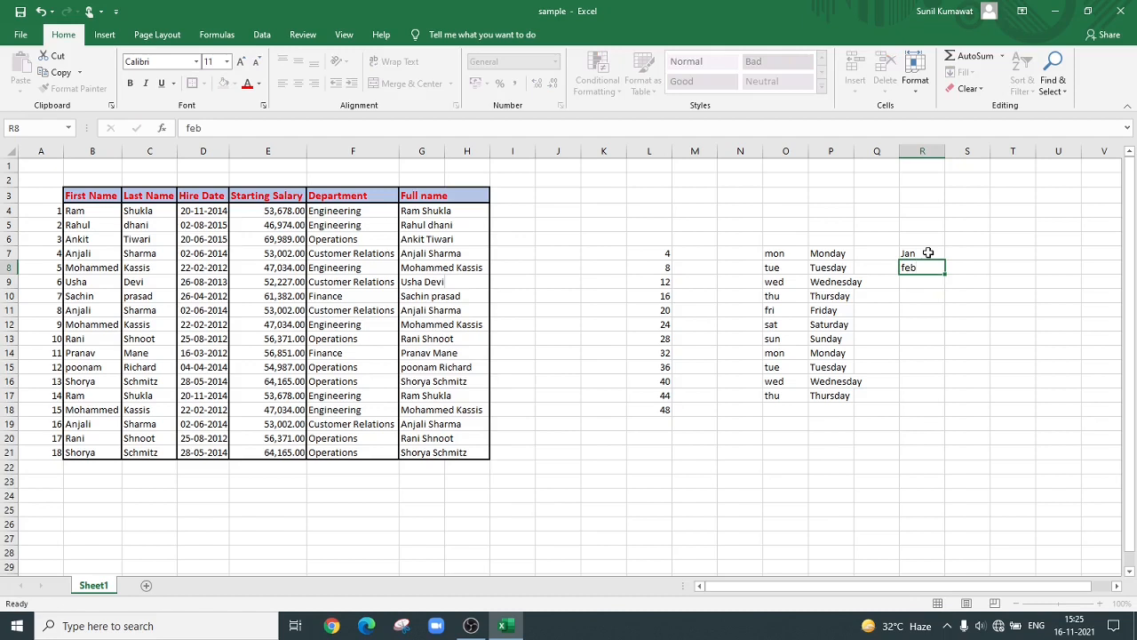
pyautogui.press('Return')
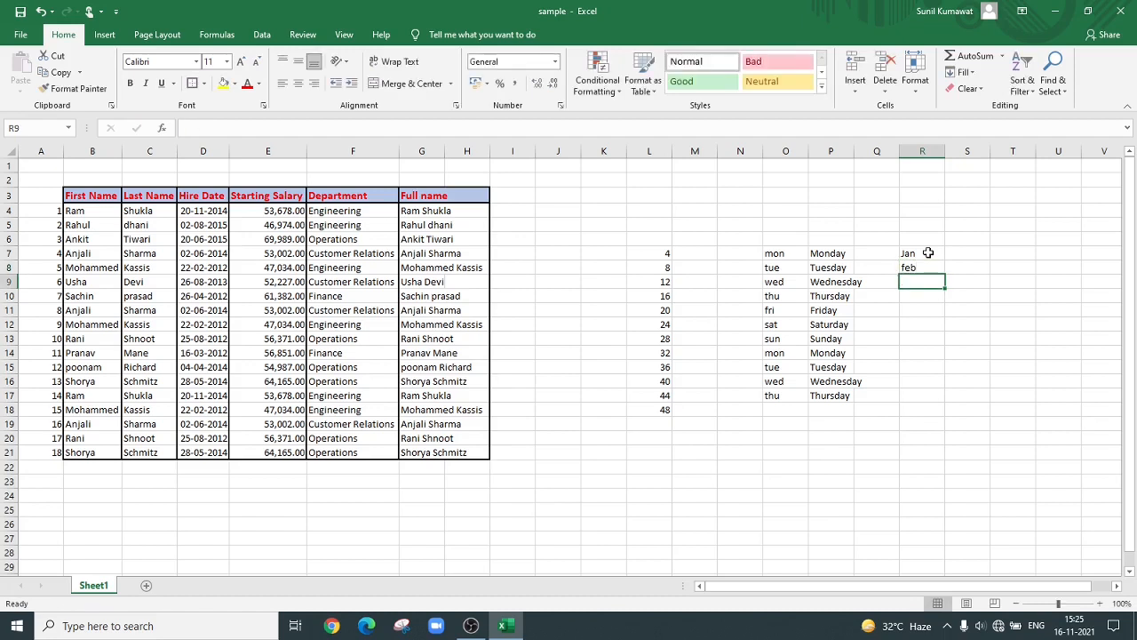
pyautogui.moveTo(931, 259); pyautogui.dragTo(946, 444)
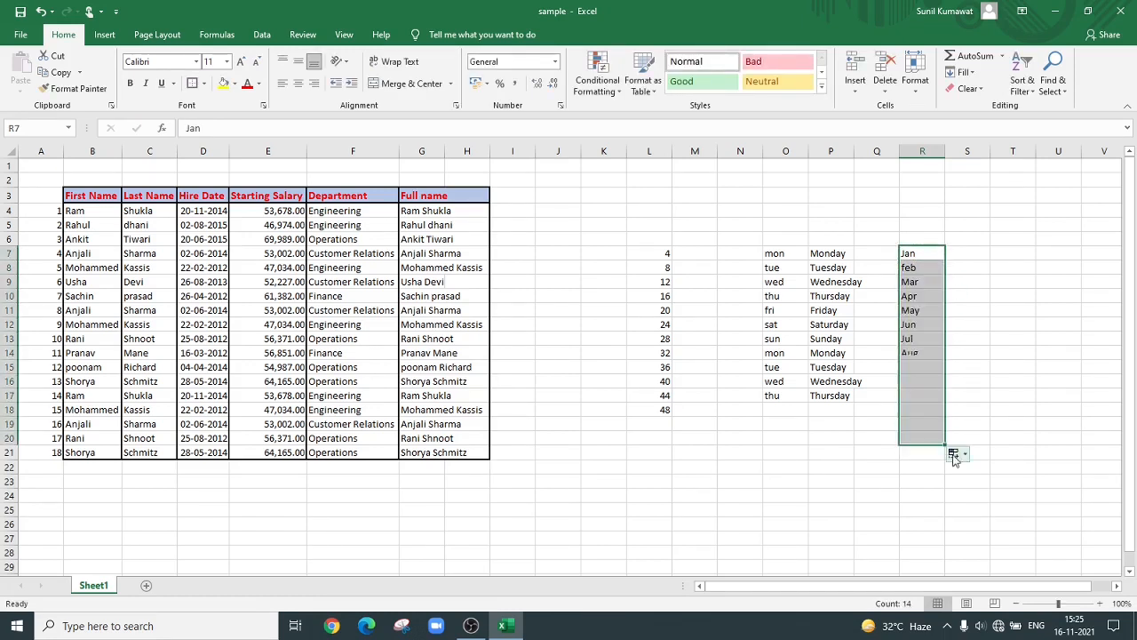
pyautogui.click(1058, 523)
pyautogui.moveTo(930, 253); pyautogui.dragTo(978, 368)
pyautogui.click(993, 367)
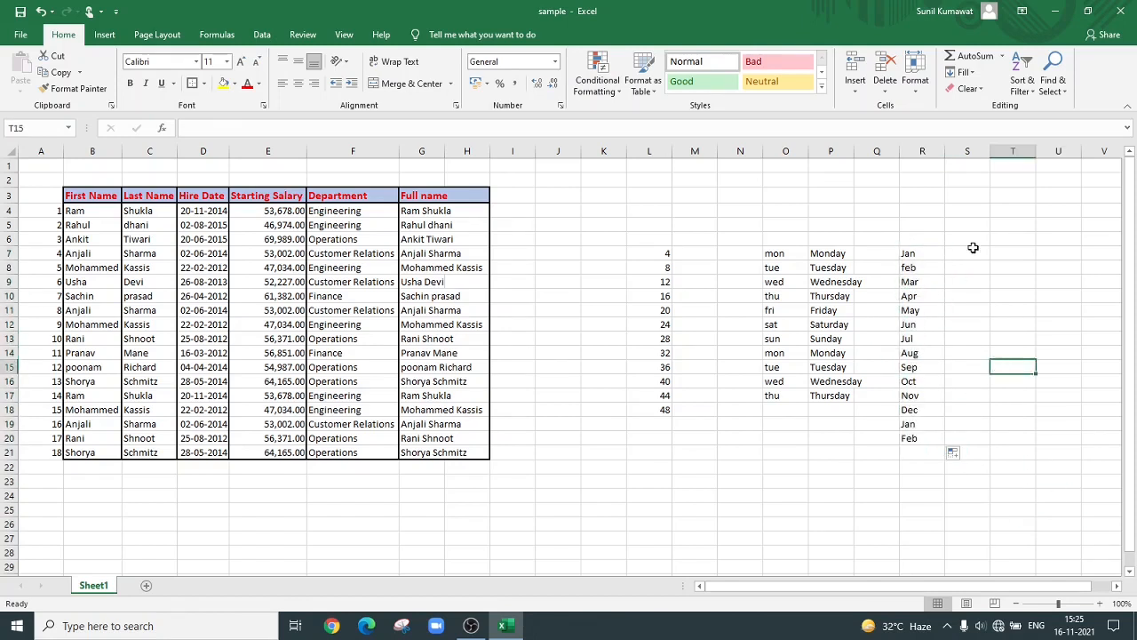
pyautogui.moveTo(968, 255); pyautogui.dragTo(969, 438)
pyautogui.click(1009, 509)
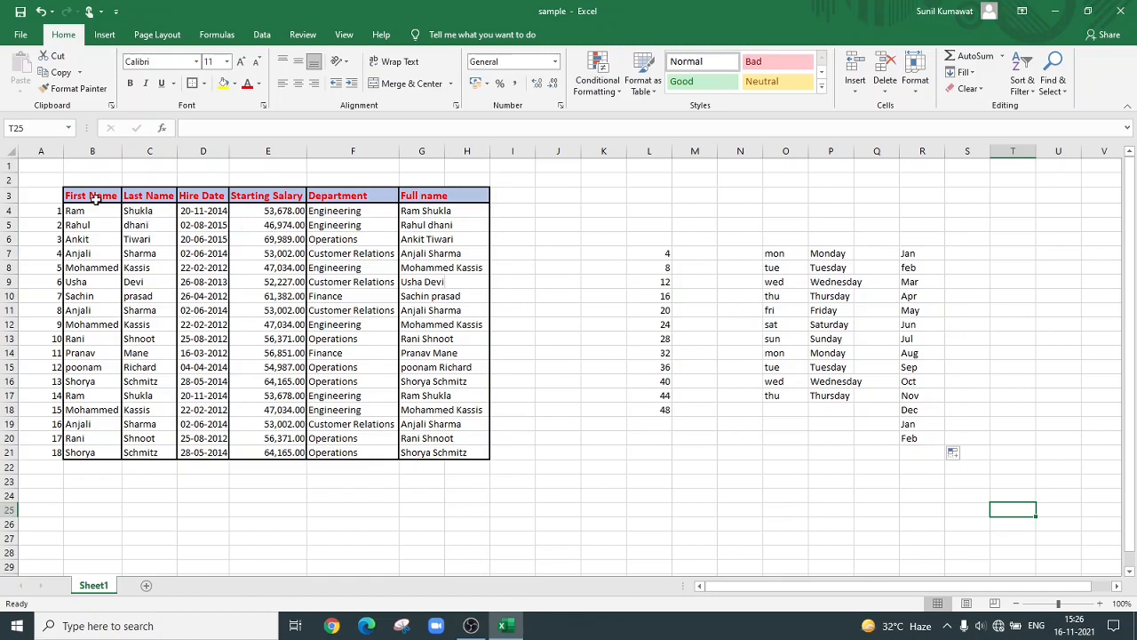
# Step: Add filters to the employee table's header row B3:H3
pyautogui.moveTo(91, 195); pyautogui.dragTo(484, 192)
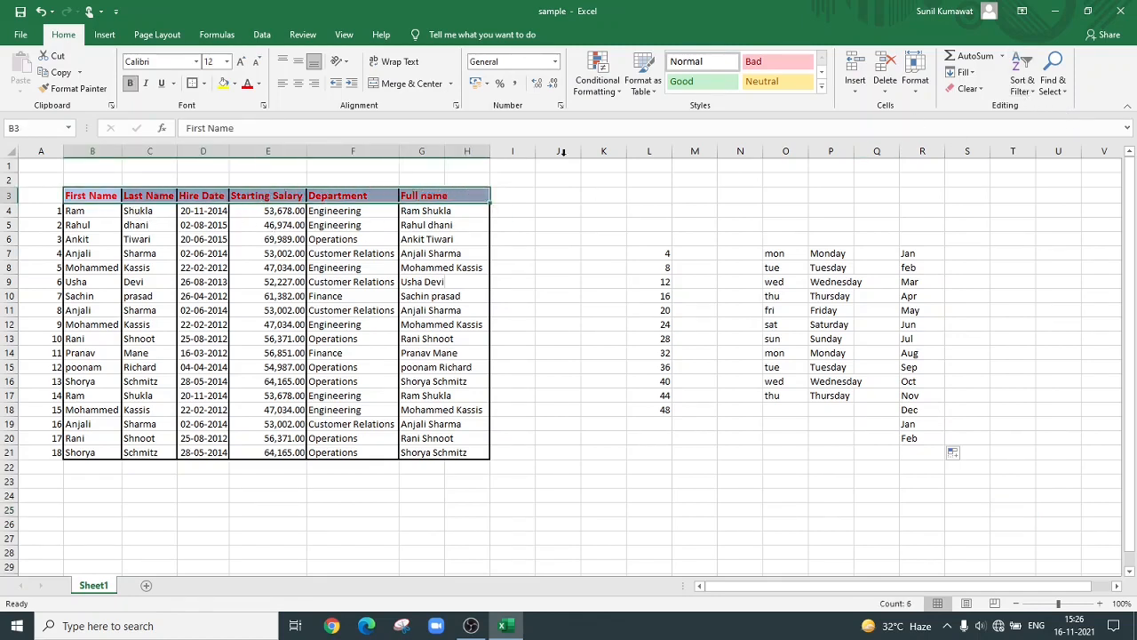
pyautogui.click(1035, 92)
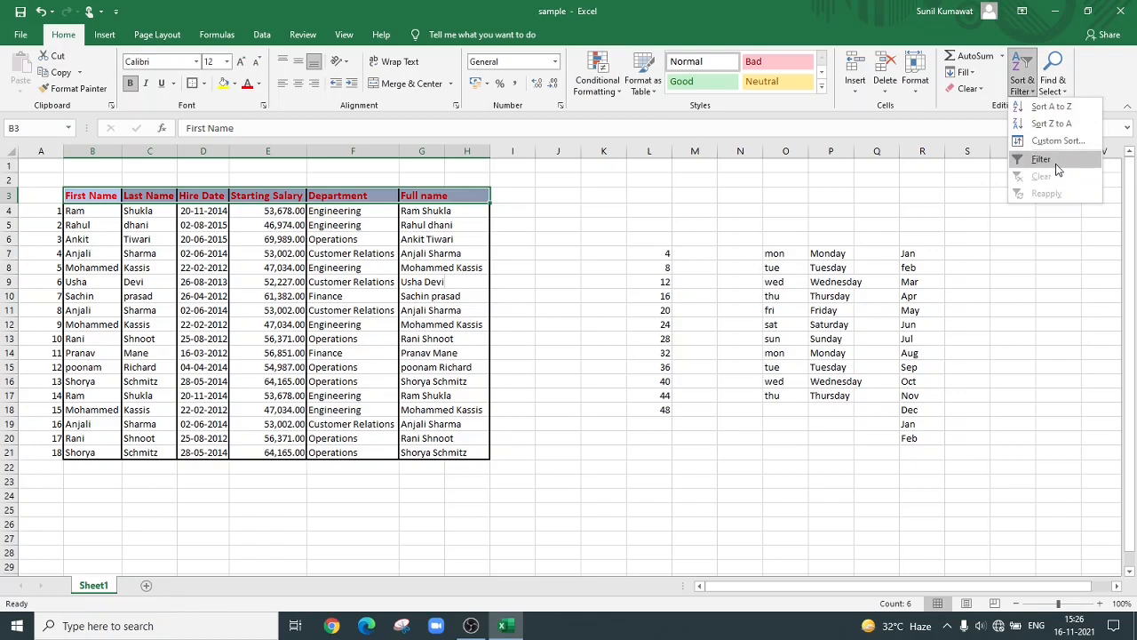
pyautogui.click(1055, 164)
pyautogui.click(204, 239)
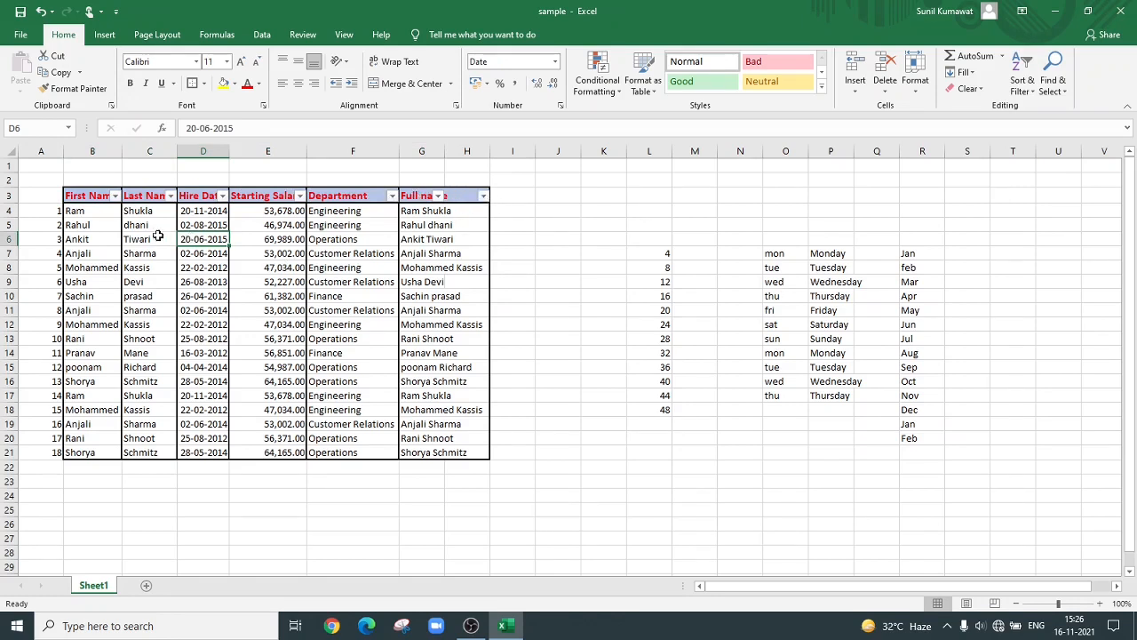
# Step: Filter the Department column to show only the Engineering employees
pyautogui.click(391, 196)
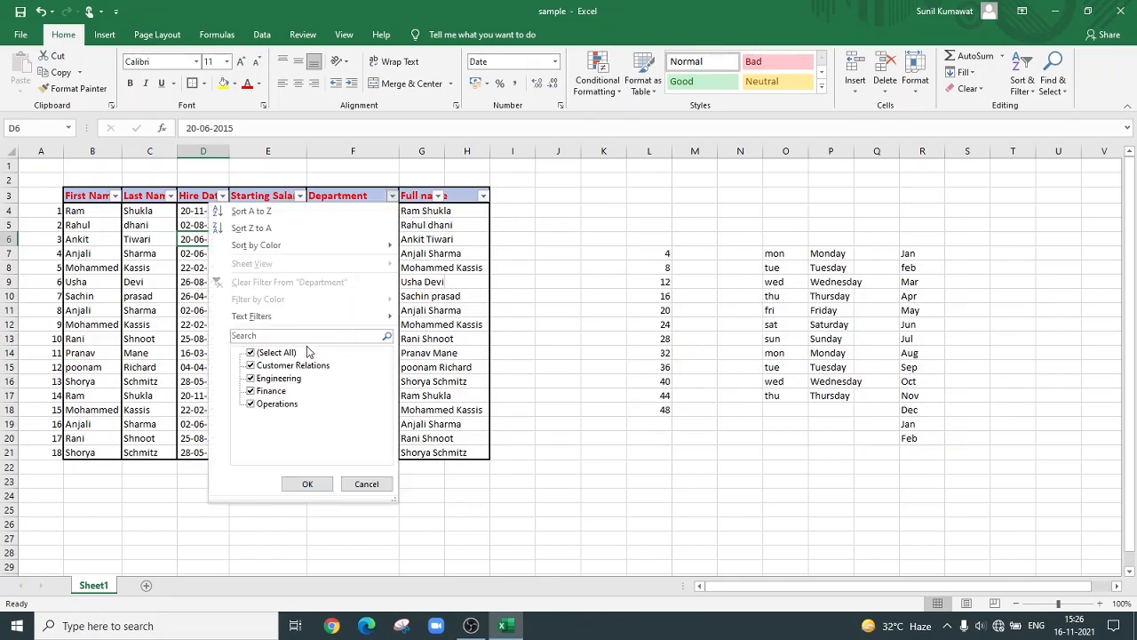
pyautogui.click(278, 354)
pyautogui.click(275, 380)
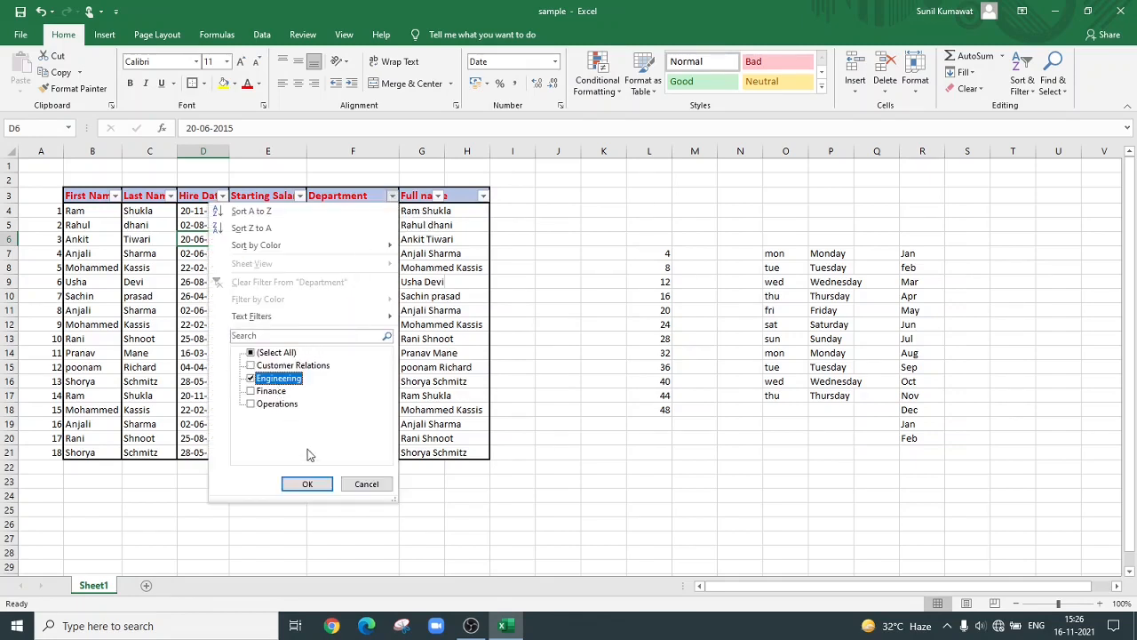
pyautogui.click(278, 380)
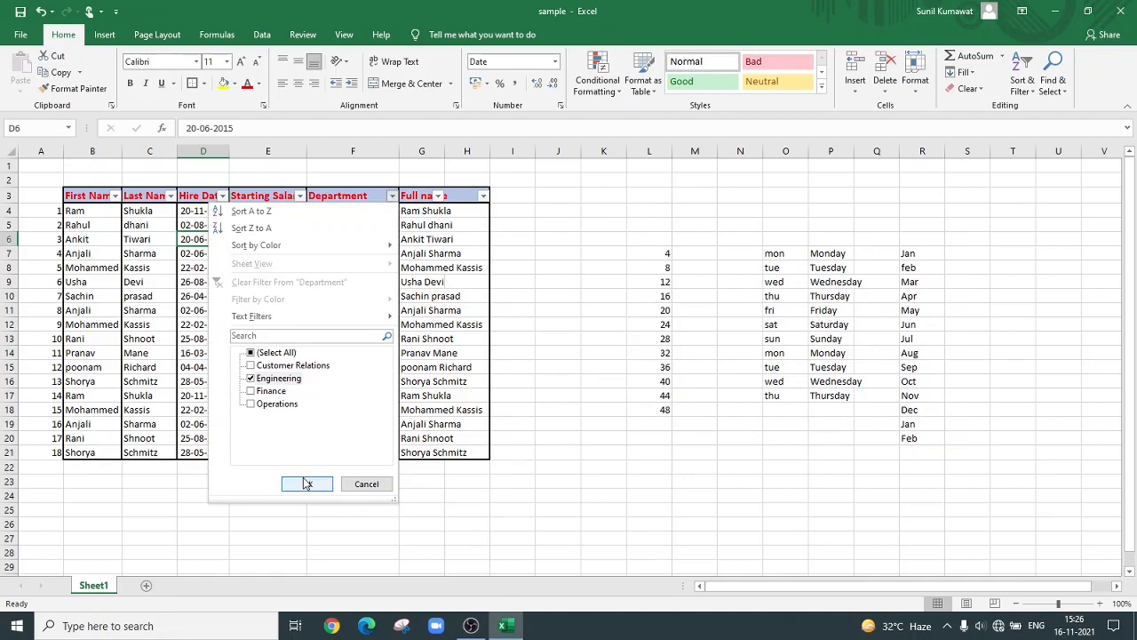
pyautogui.click(307, 483)
pyautogui.moveTo(370, 313); pyautogui.dragTo(364, 218)
pyautogui.click(92, 212)
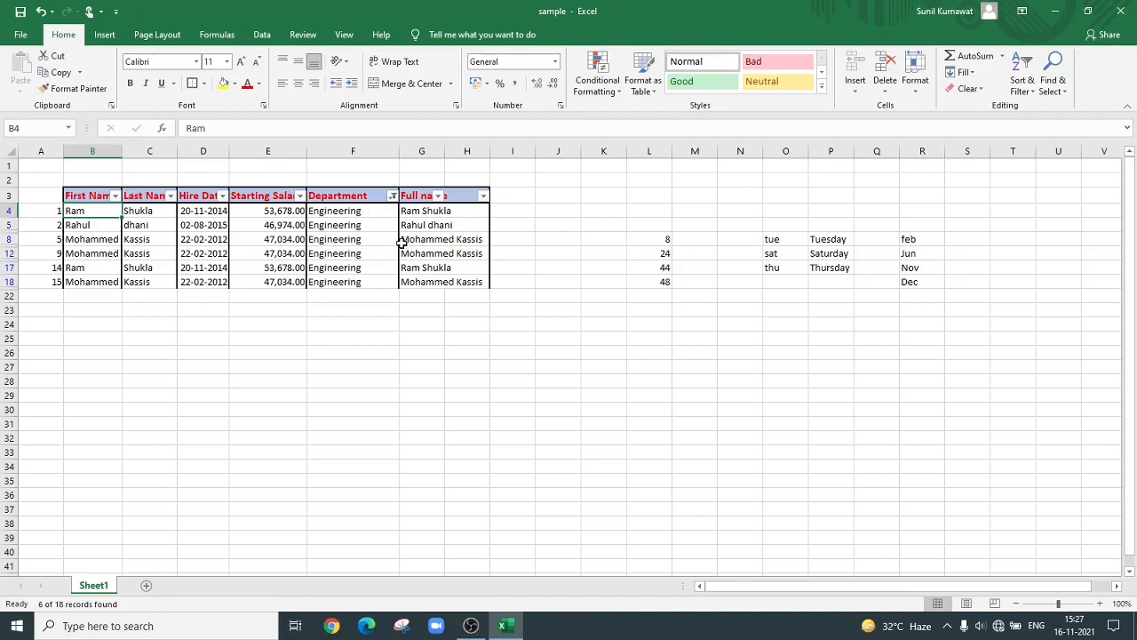
# Step: Change the Department filter to show only the Finance and Operations employees and review the filtered rows
pyautogui.click(393, 196)
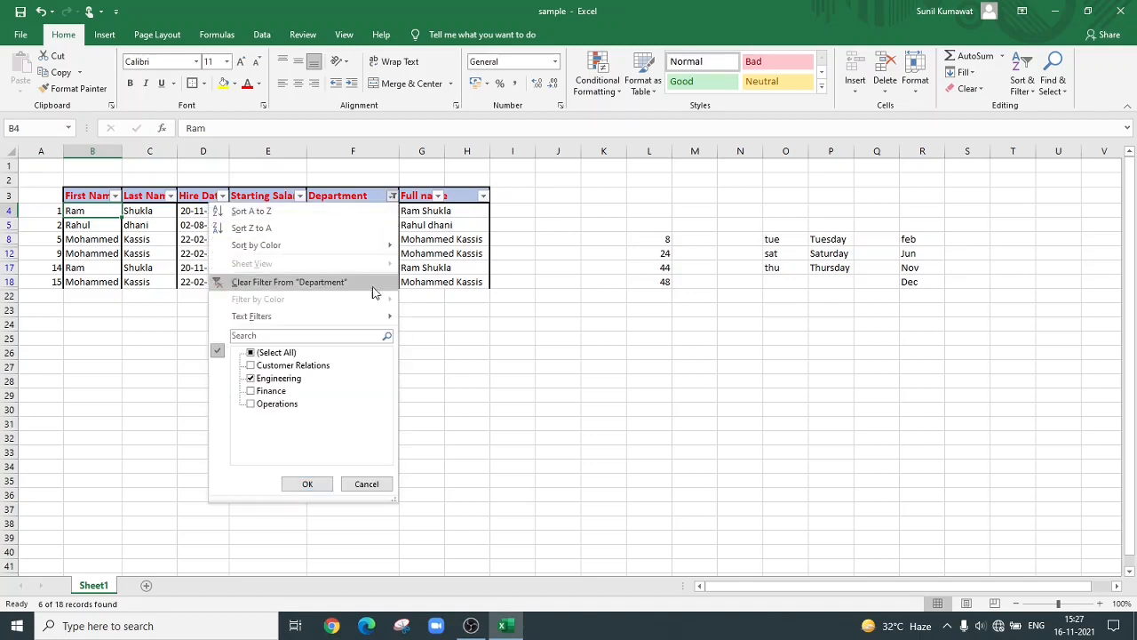
pyautogui.click(271, 379)
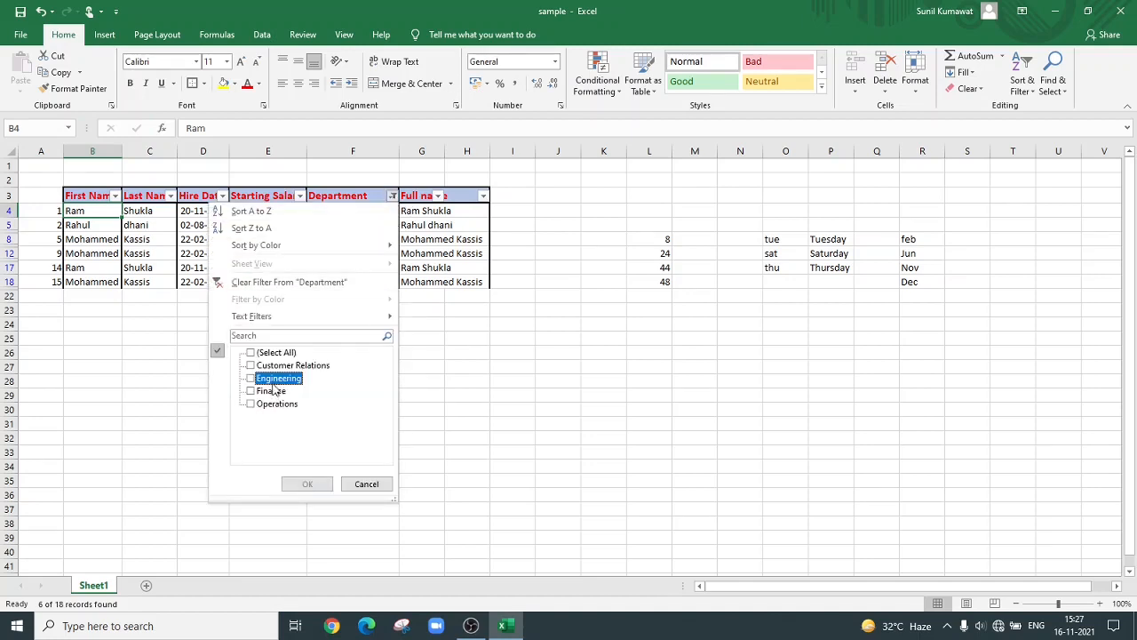
pyautogui.click(272, 391)
pyautogui.click(275, 404)
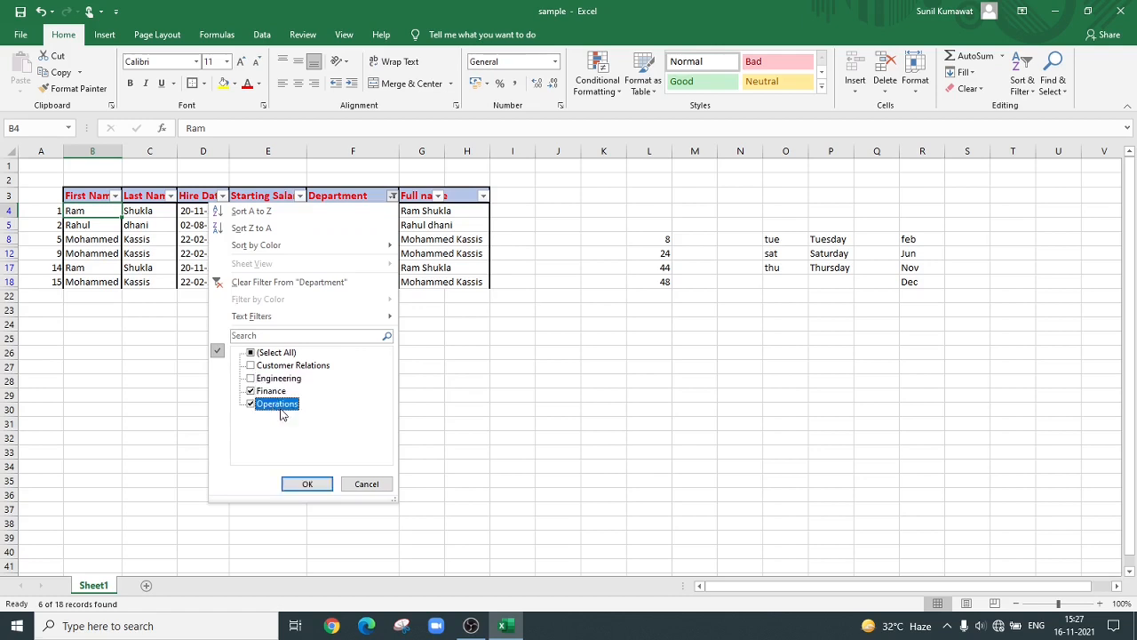
pyautogui.click(307, 484)
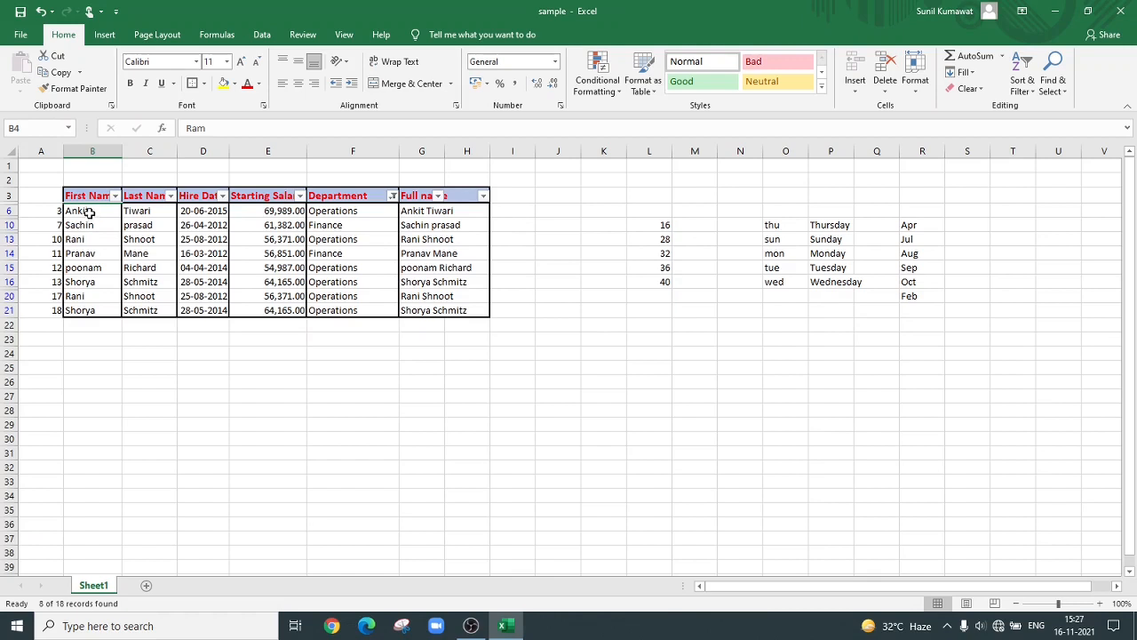
pyautogui.moveTo(90, 213); pyautogui.dragTo(158, 310)
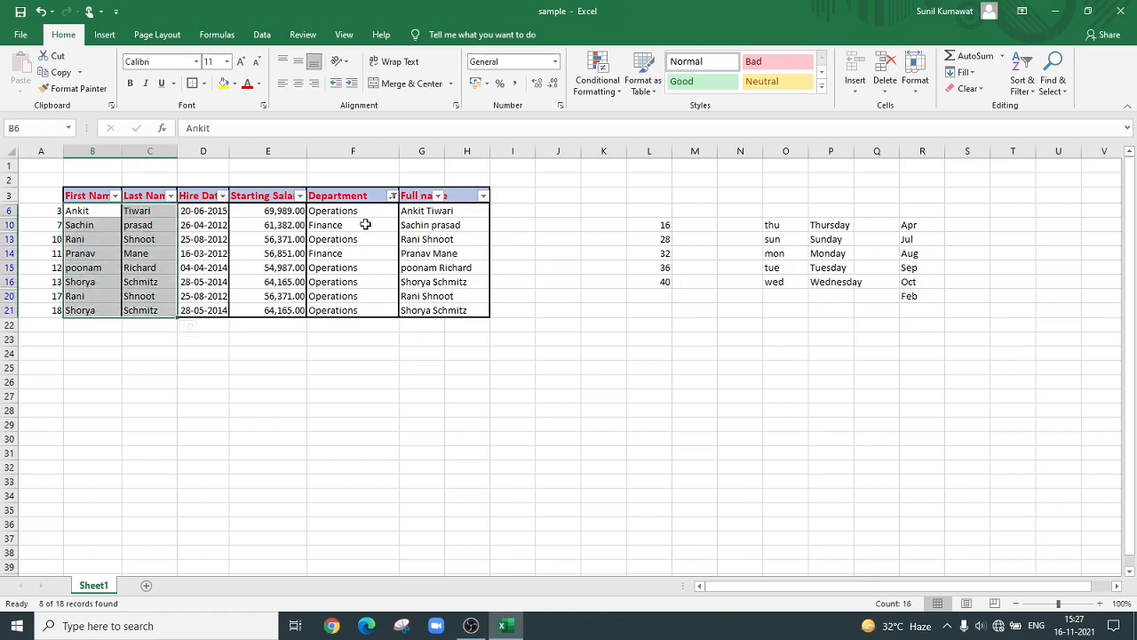
pyautogui.moveTo(360, 211); pyautogui.dragTo(360, 297)
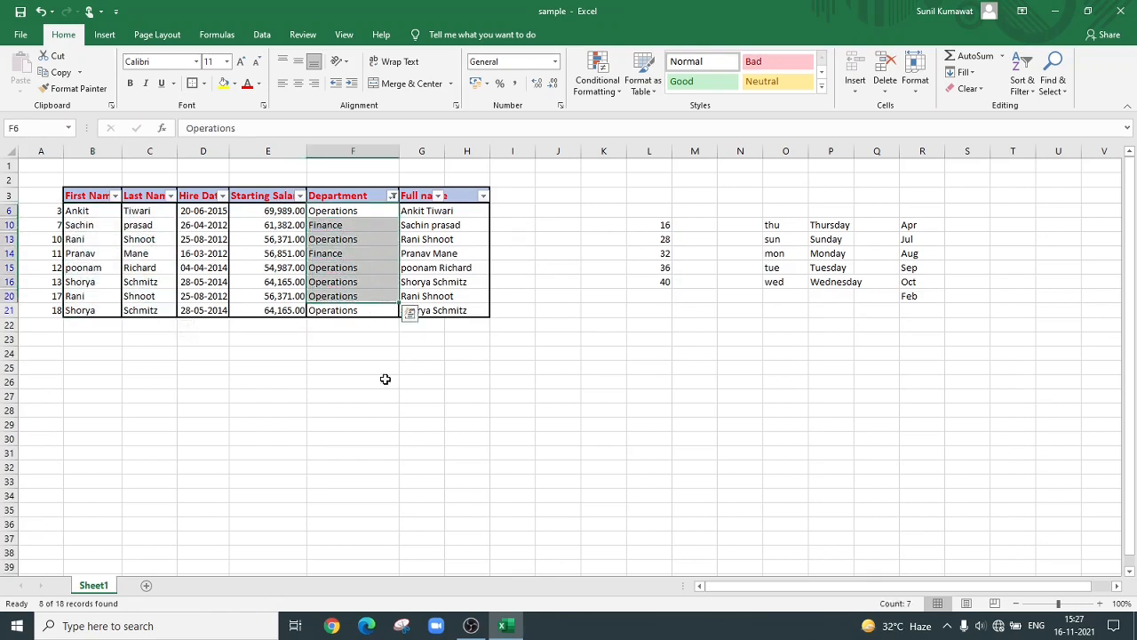
pyautogui.click(373, 395)
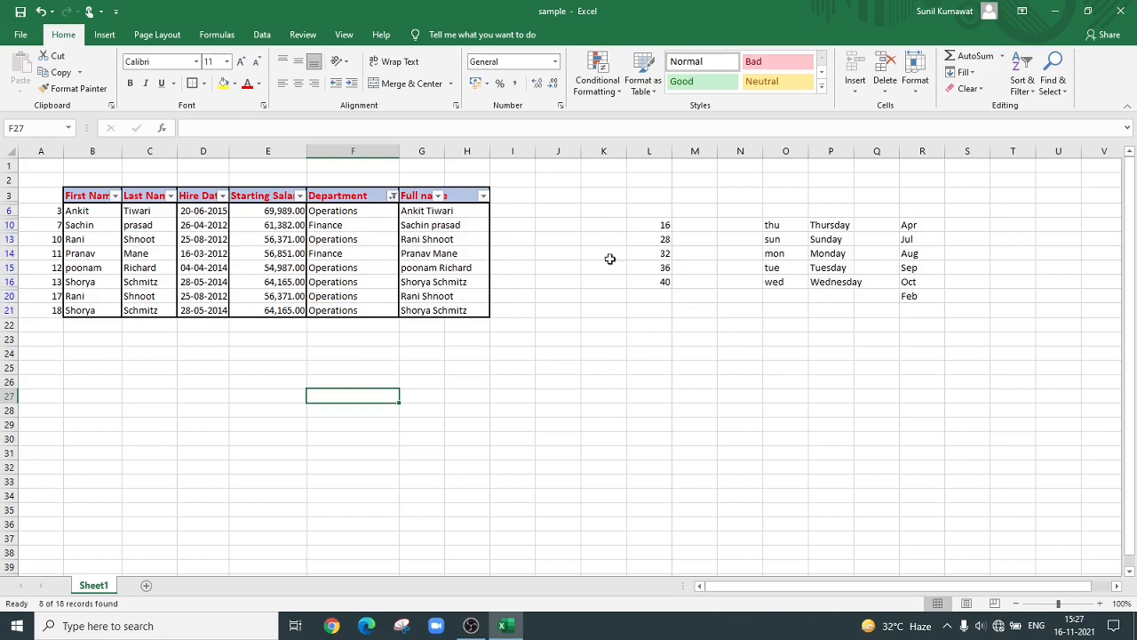
# Step: Clear the Department filter and delete the sample number, weekday and month series in K6:S22
pyautogui.click(1025, 98)
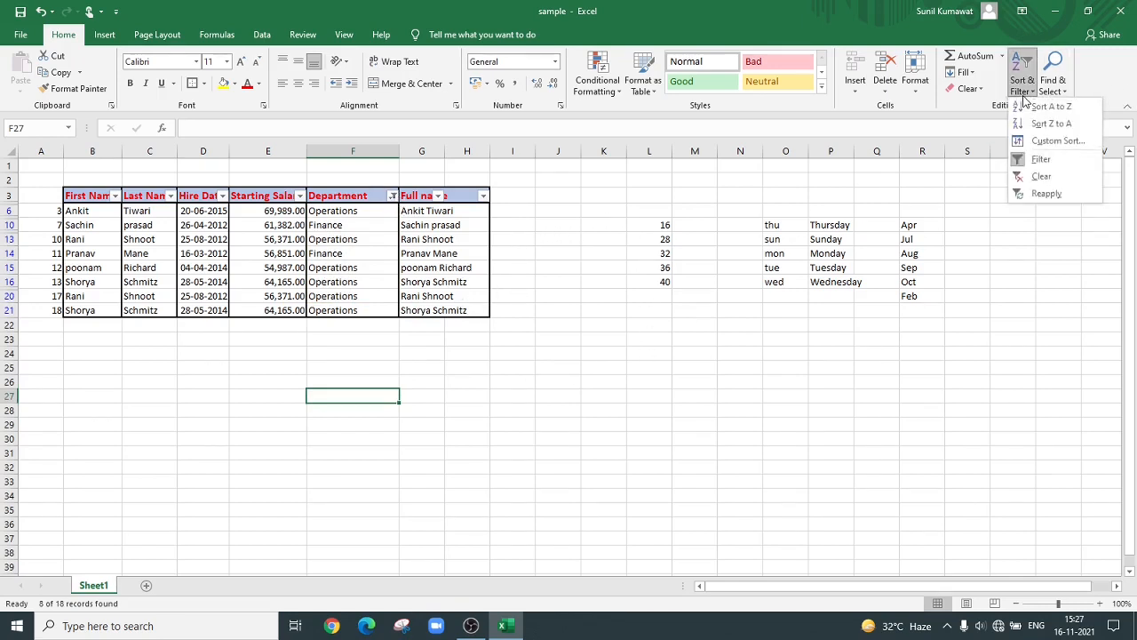
pyautogui.click(1036, 180)
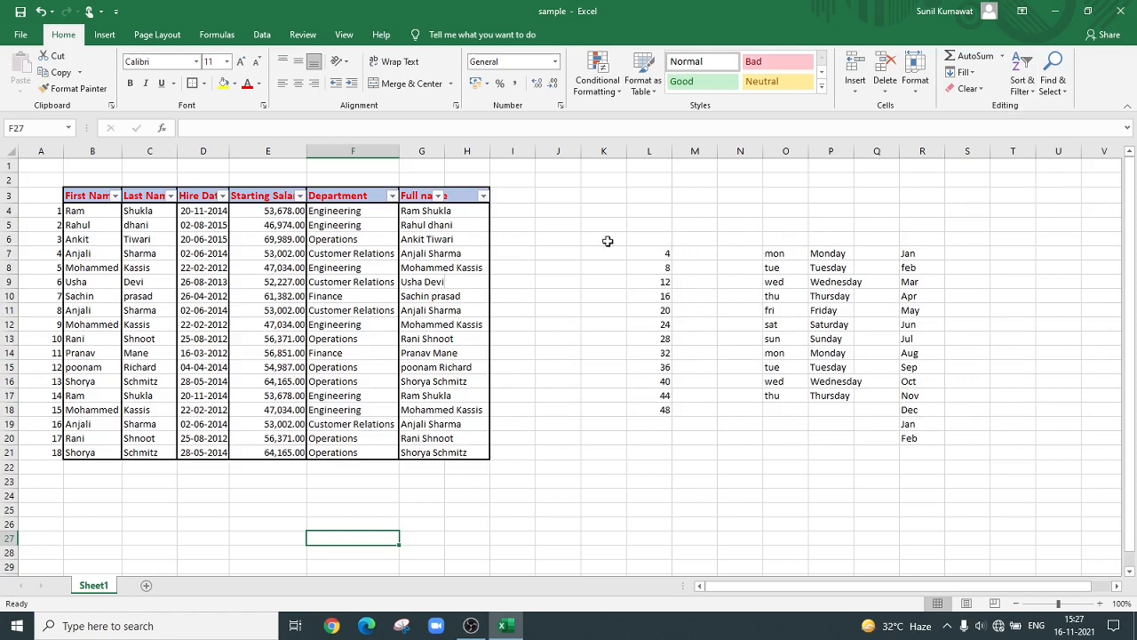
pyautogui.moveTo(608, 241); pyautogui.dragTo(990, 468)
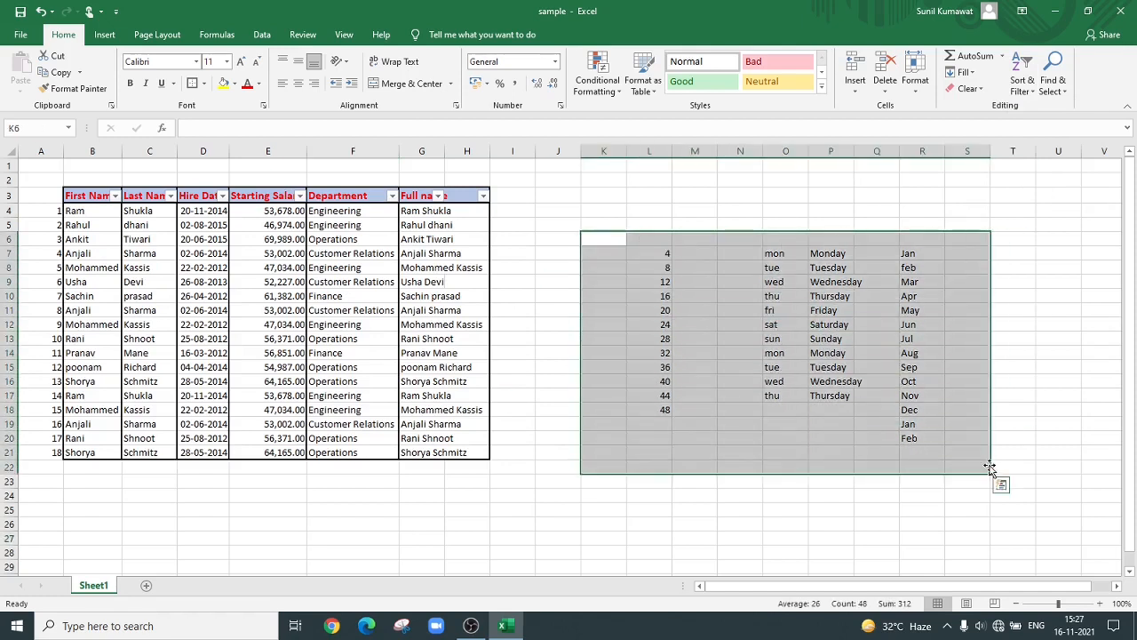
pyautogui.press('Delete')
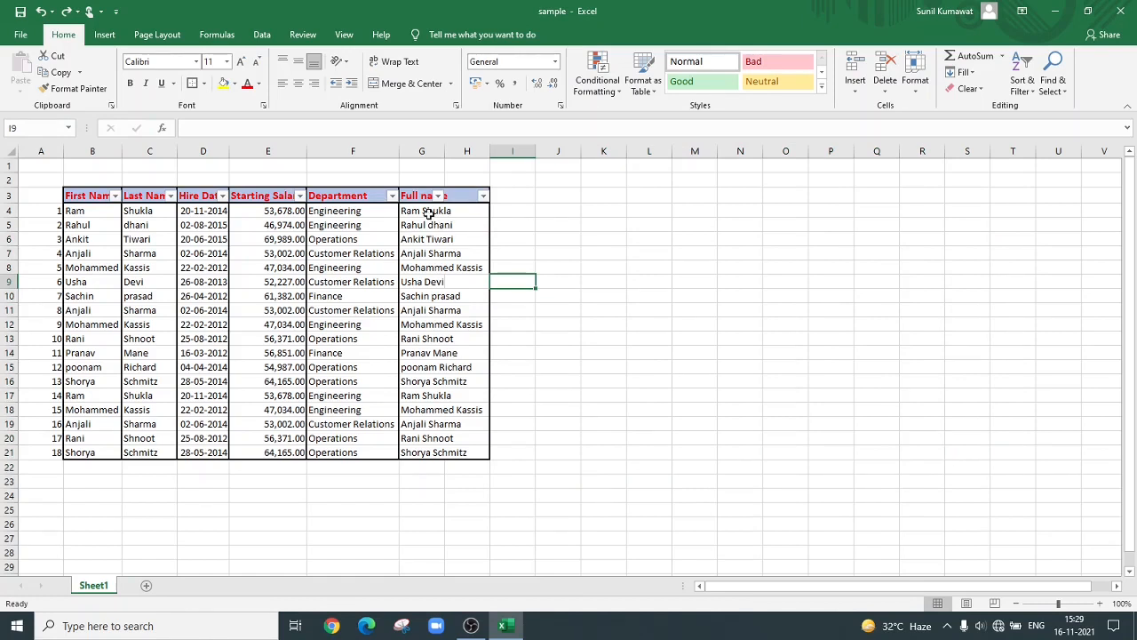
# Step: Widen column G so the full names fit within it
pyautogui.click(434, 214)
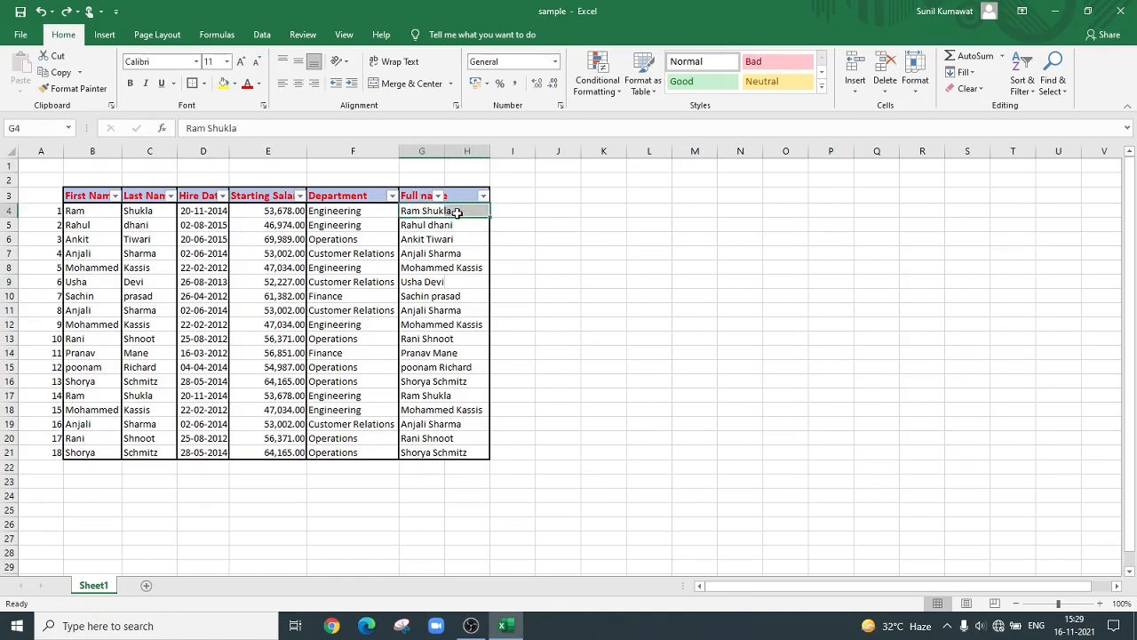
pyautogui.click(519, 235)
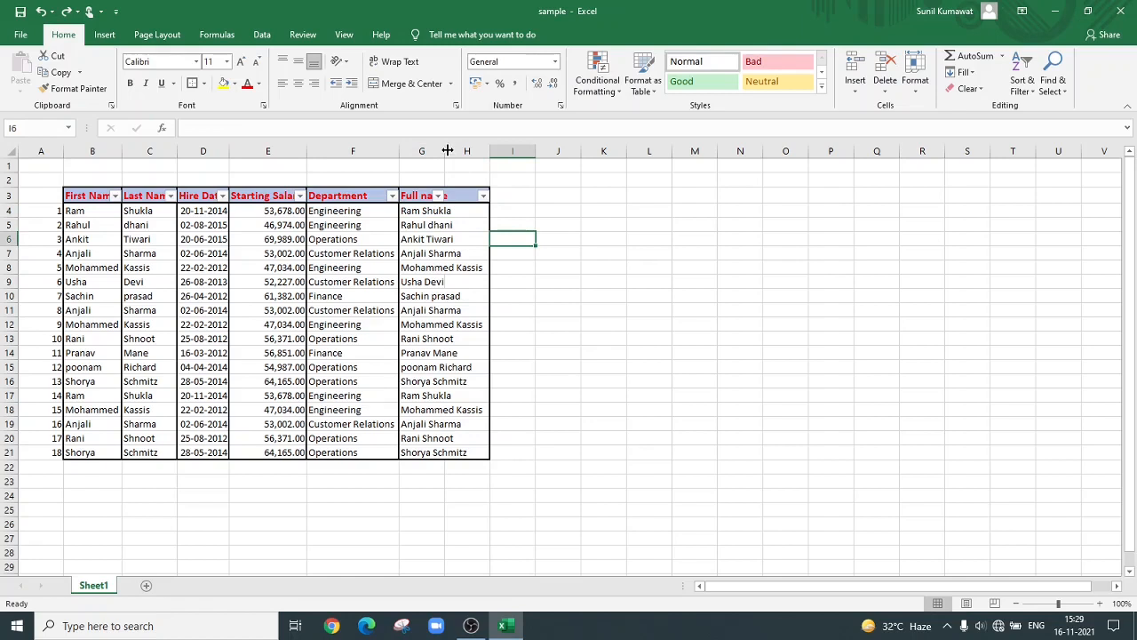
pyautogui.moveTo(446, 151); pyautogui.dragTo(491, 151)
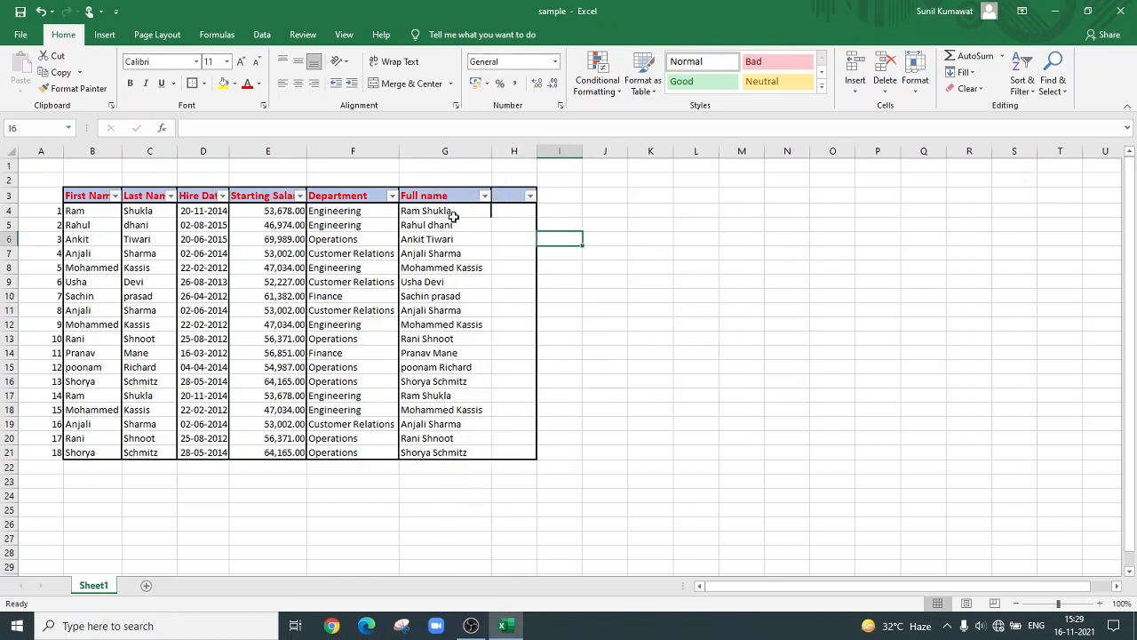
# Step: Split the Full name column G3:G21 into columns G and H with Text to Columns, using Delimited with the Space delimiter and replacing existing data
pyautogui.moveTo(452, 199); pyautogui.dragTo(457, 452)
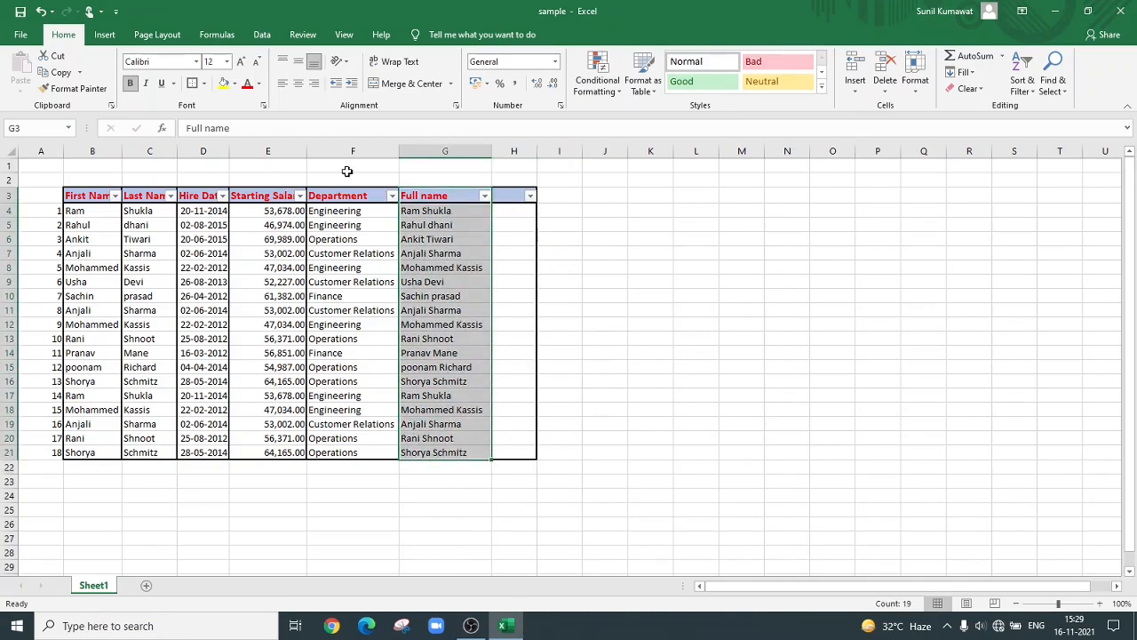
pyautogui.moveTo(466, 201); pyautogui.dragTo(456, 459)
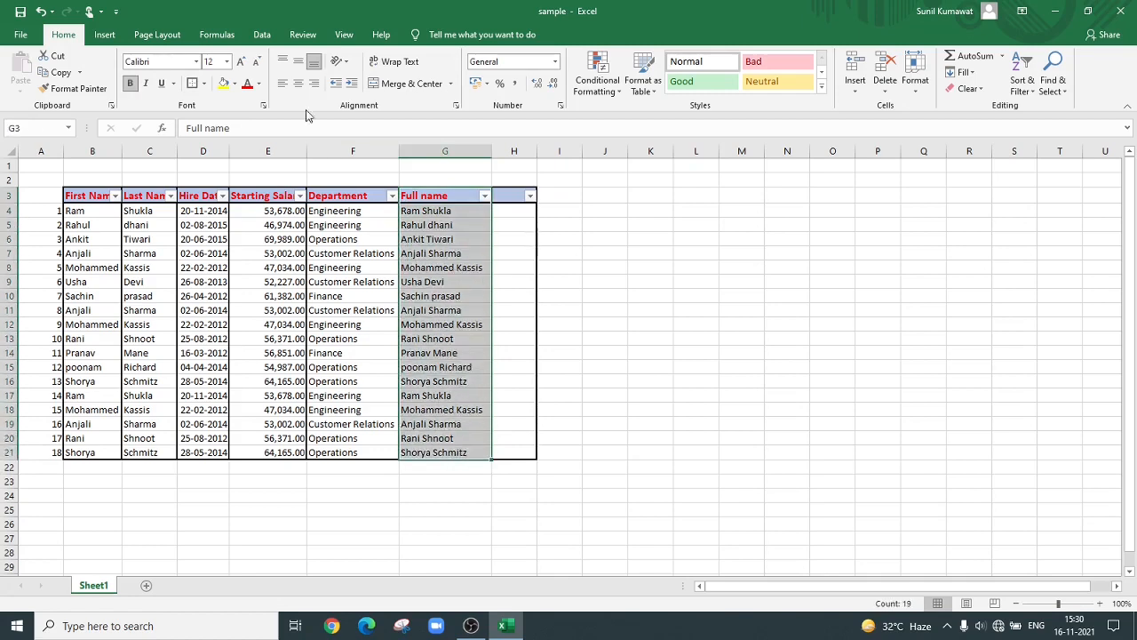
pyautogui.click(262, 34)
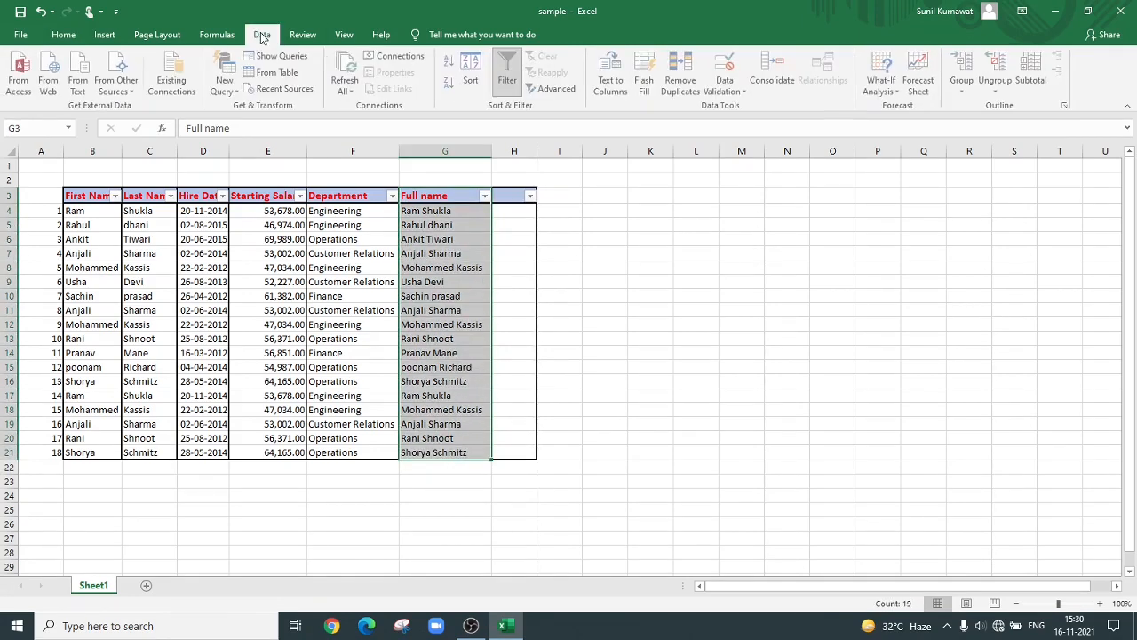
pyautogui.click(611, 85)
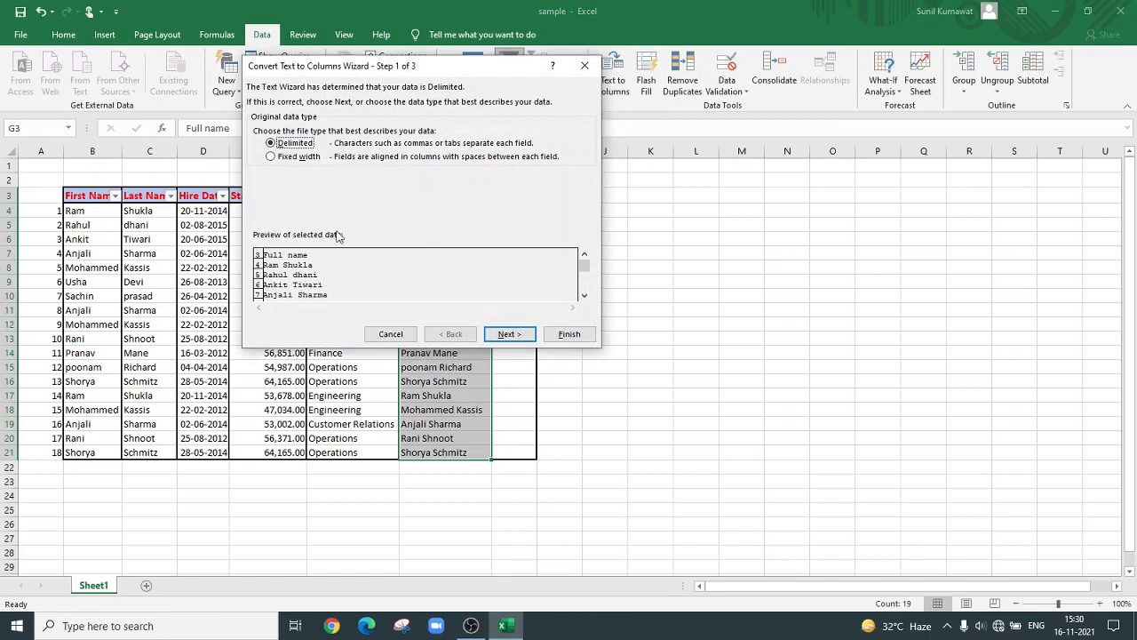
pyautogui.click(509, 334)
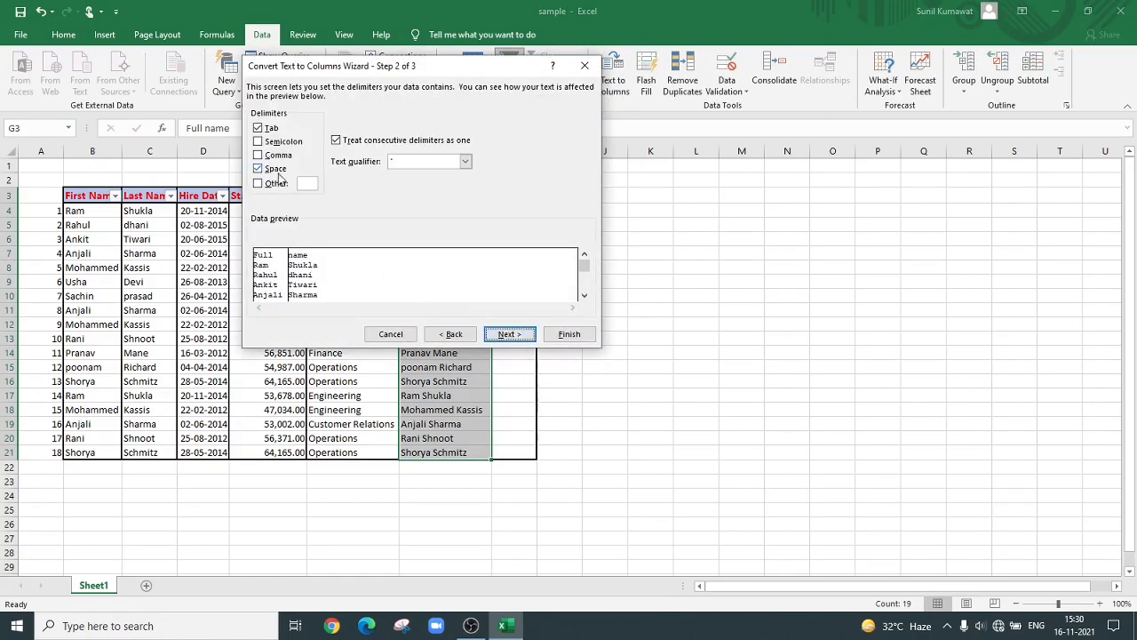
pyautogui.click(259, 169)
pyautogui.click(259, 168)
pyautogui.click(512, 336)
pyautogui.click(563, 337)
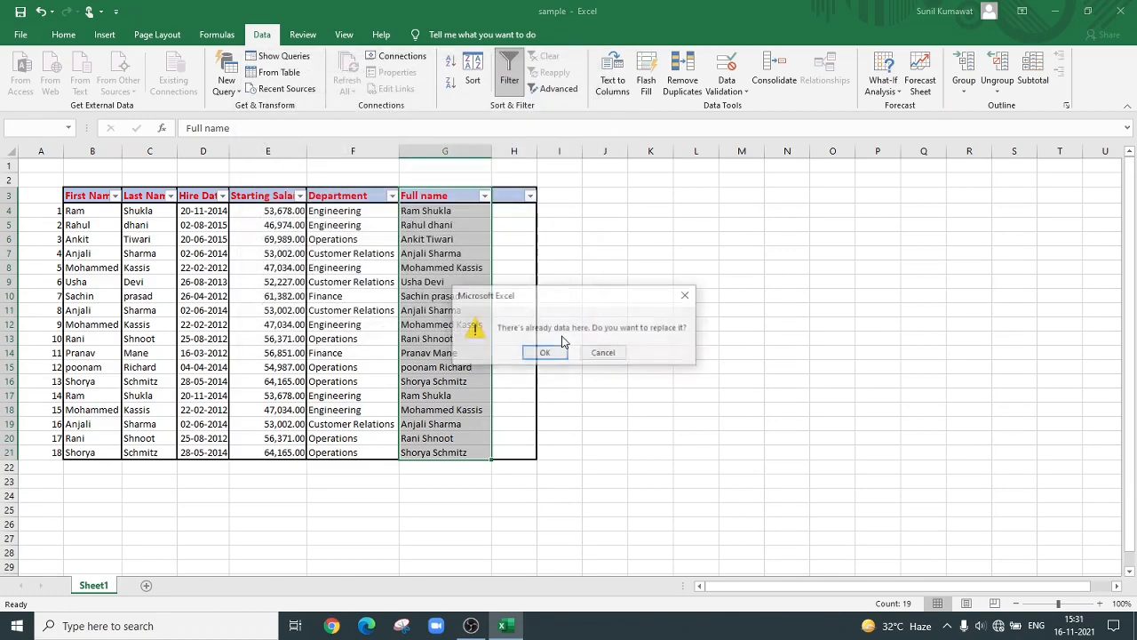
pyautogui.click(546, 352)
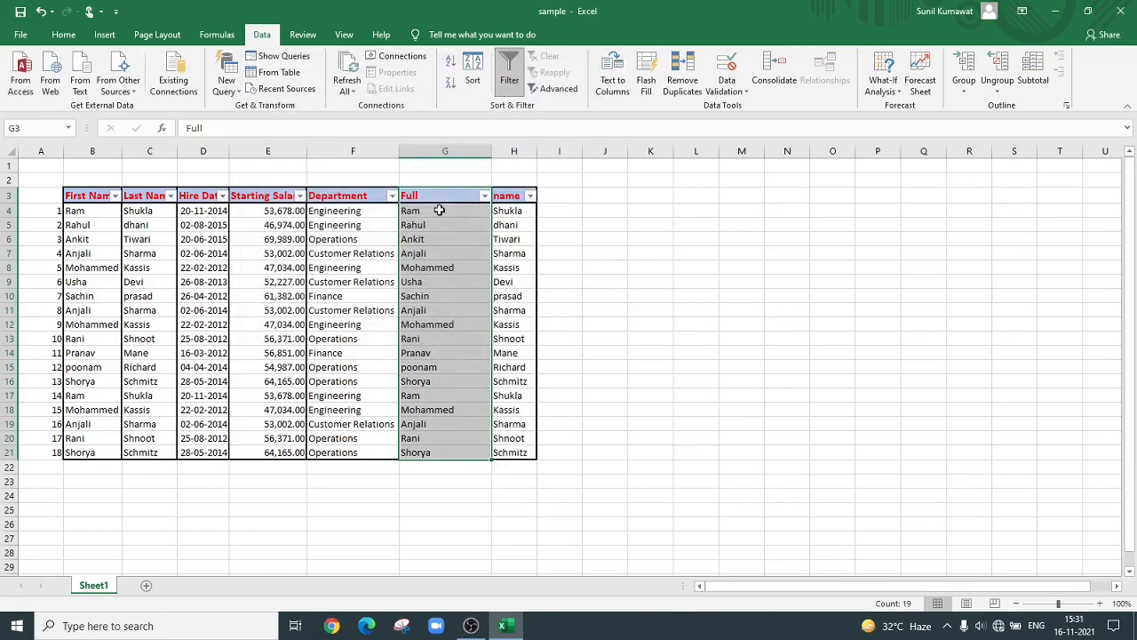
pyautogui.click(502, 215)
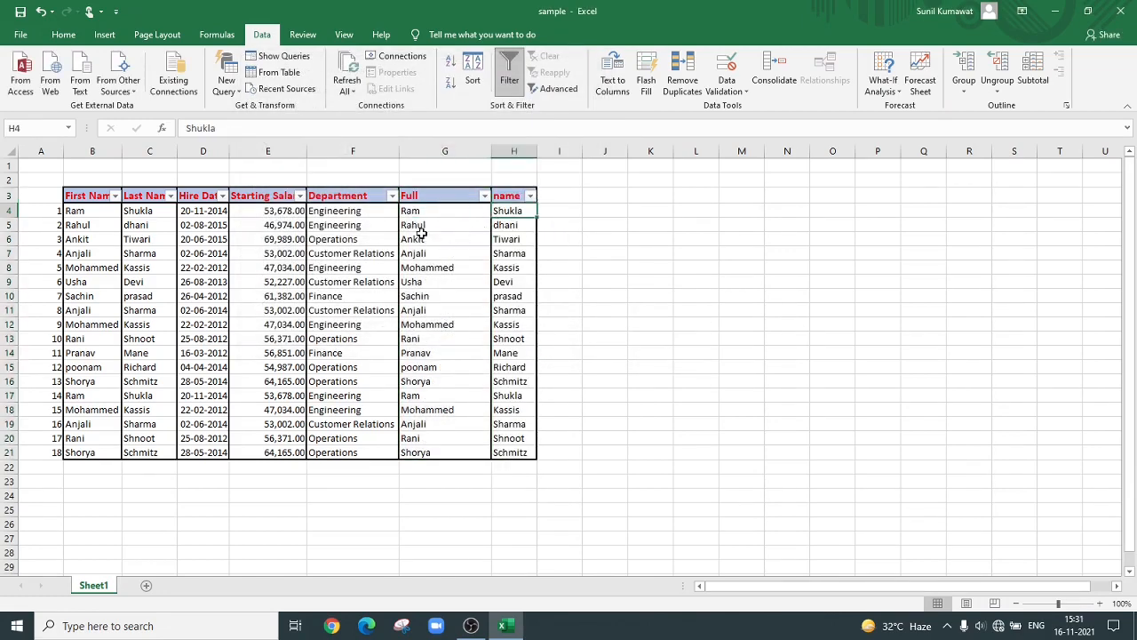
pyautogui.moveTo(432, 214); pyautogui.dragTo(513, 439)
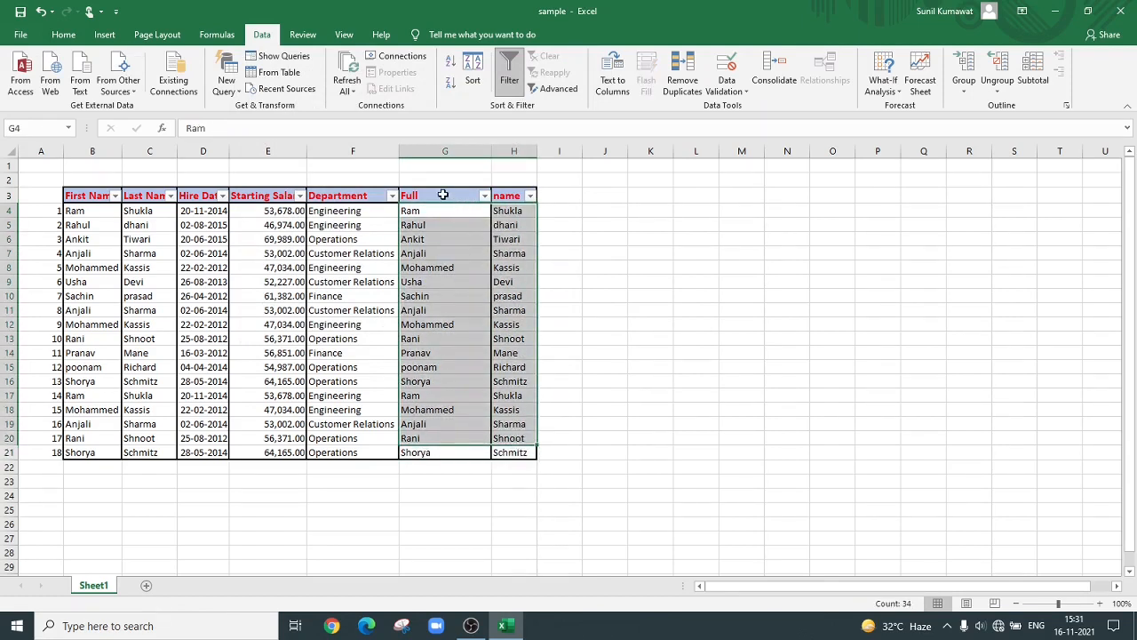
# Step: Rename the split name column headers to first in G3 and last in H3
pyautogui.click(442, 195)
pyautogui.write('first')
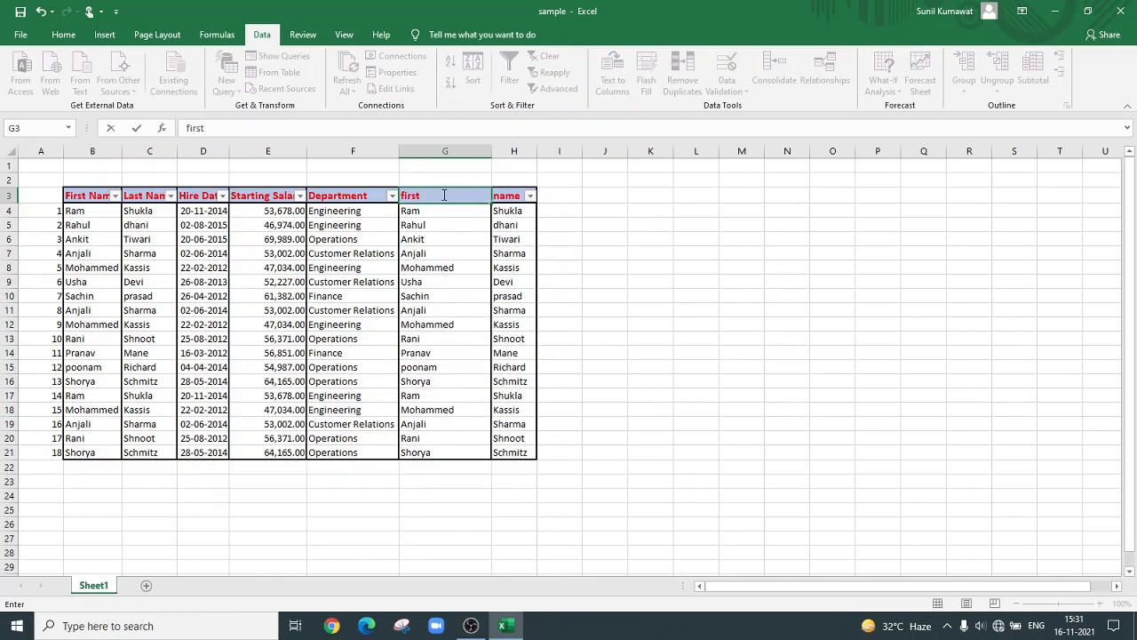
pyautogui.click(508, 195)
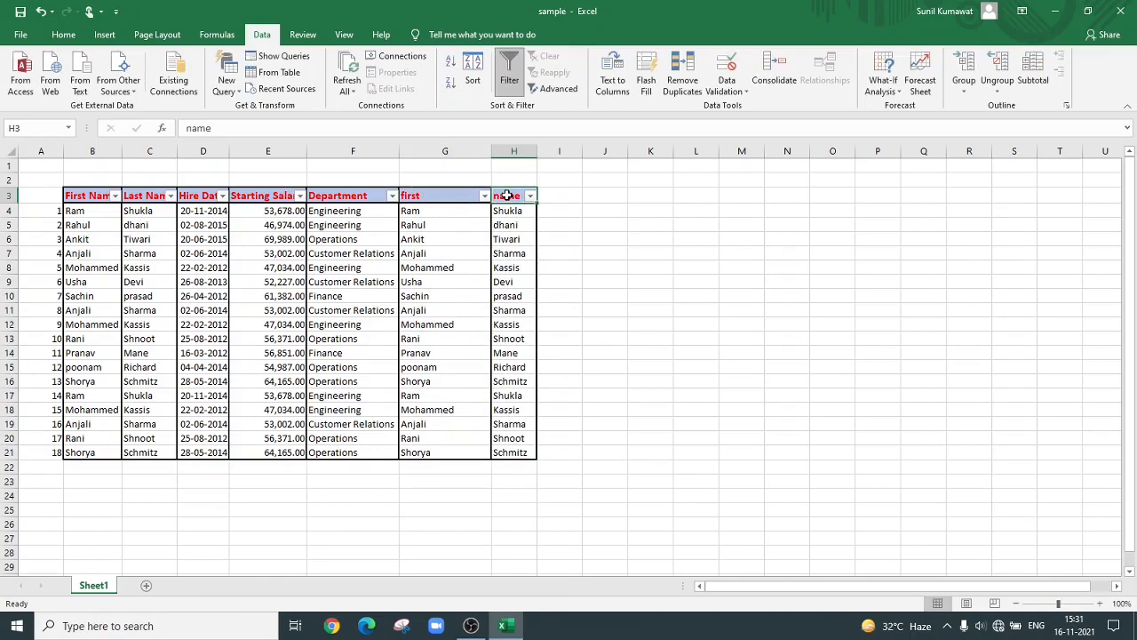
pyautogui.write('l')
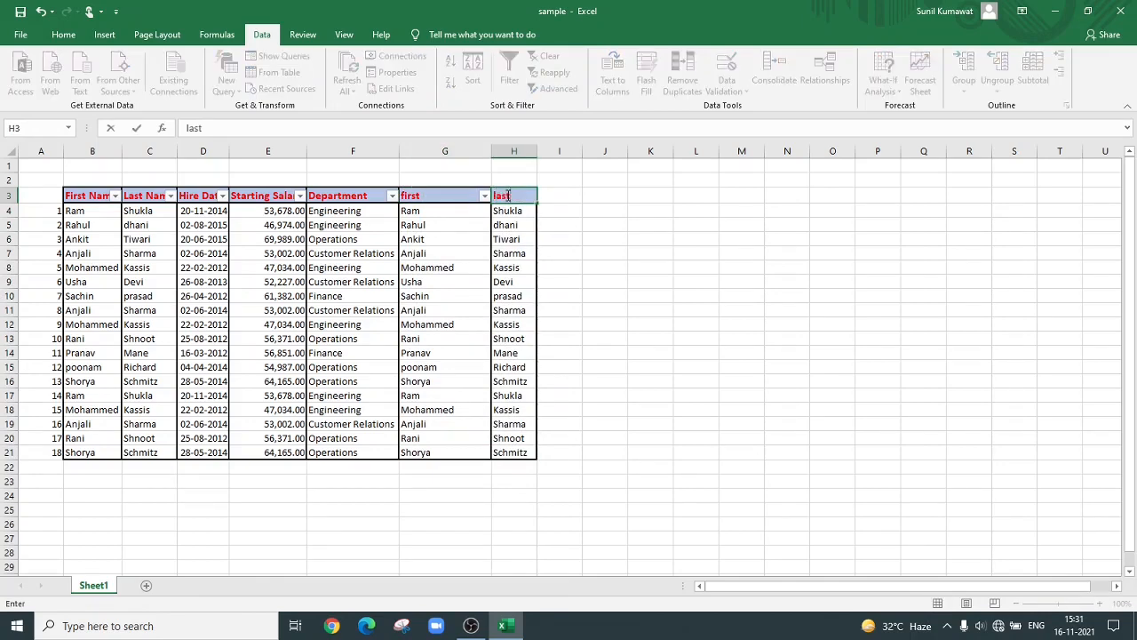
pyautogui.write('ast')
pyautogui.click(597, 207)
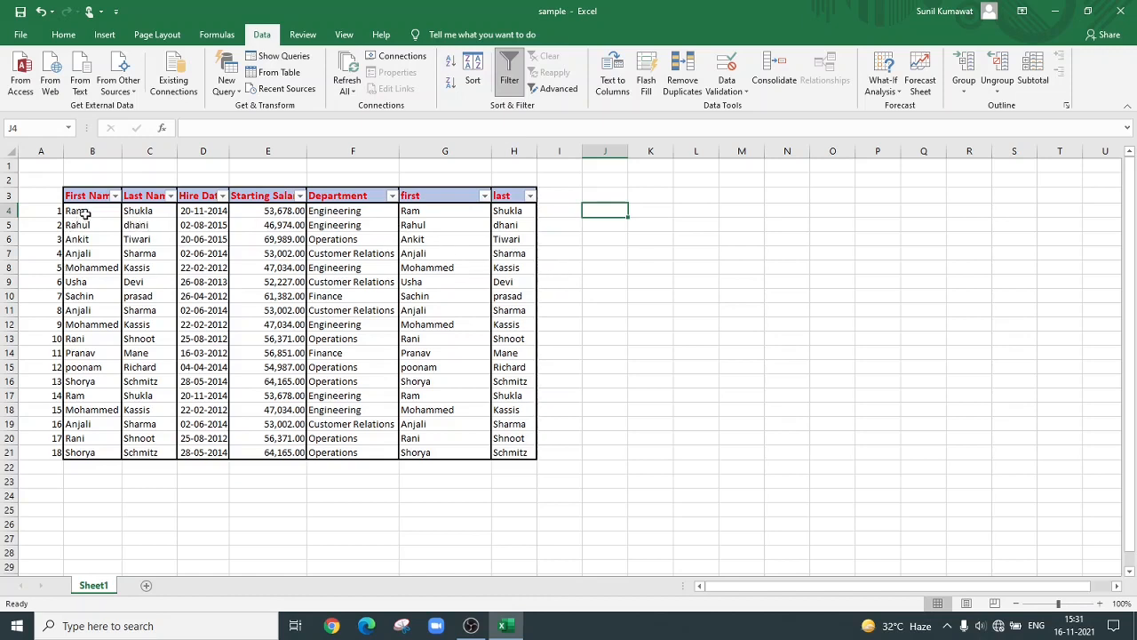
# Step: Remove duplicate rows from the employee data in B4:H21, comparing all columns
pyautogui.moveTo(84, 213); pyautogui.dragTo(391, 270)
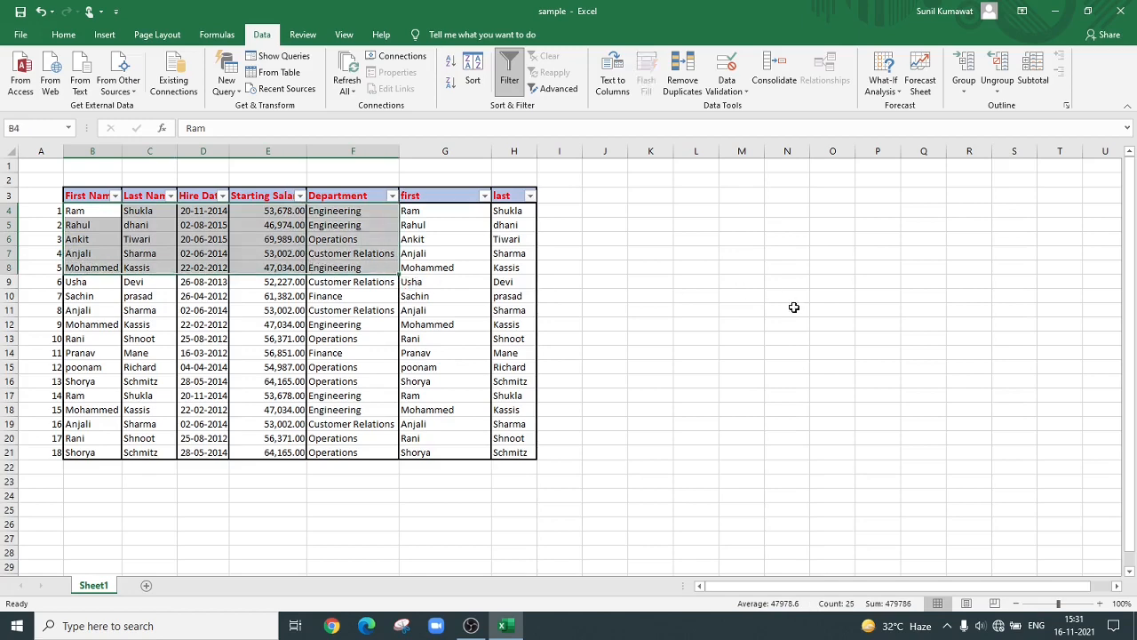
pyautogui.click(741, 297)
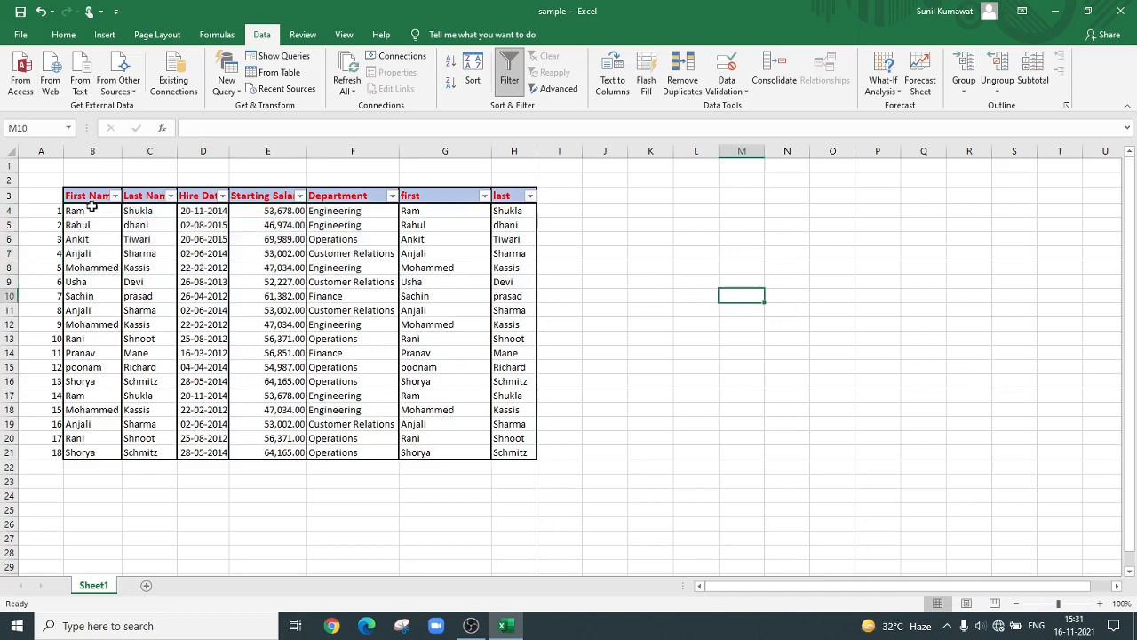
pyautogui.moveTo(92, 210); pyautogui.dragTo(503, 444)
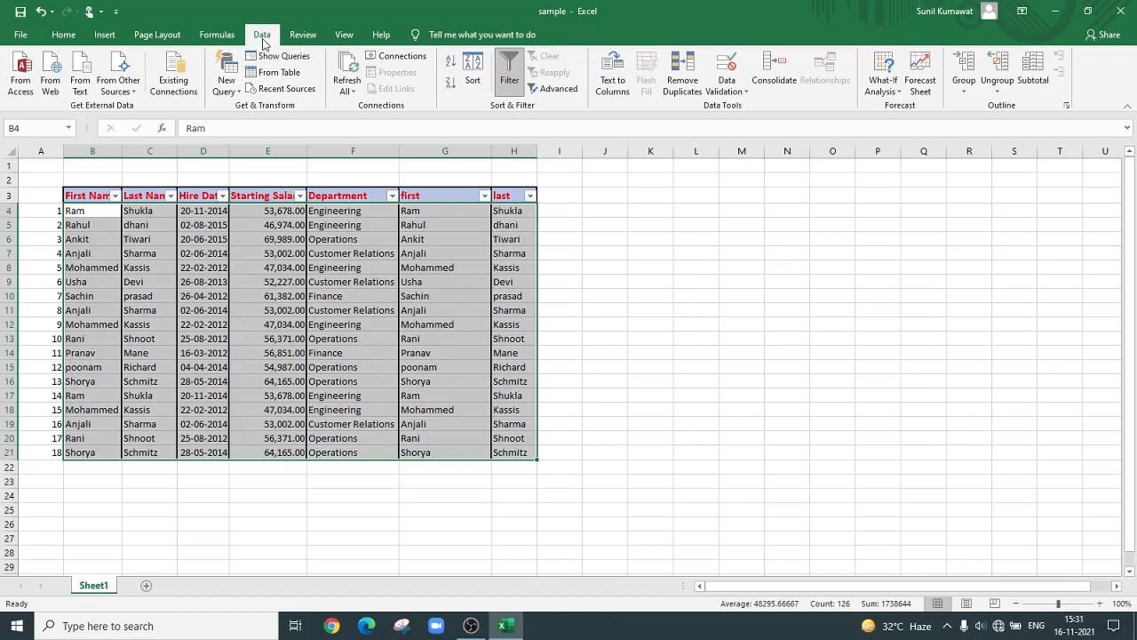
pyautogui.click(686, 75)
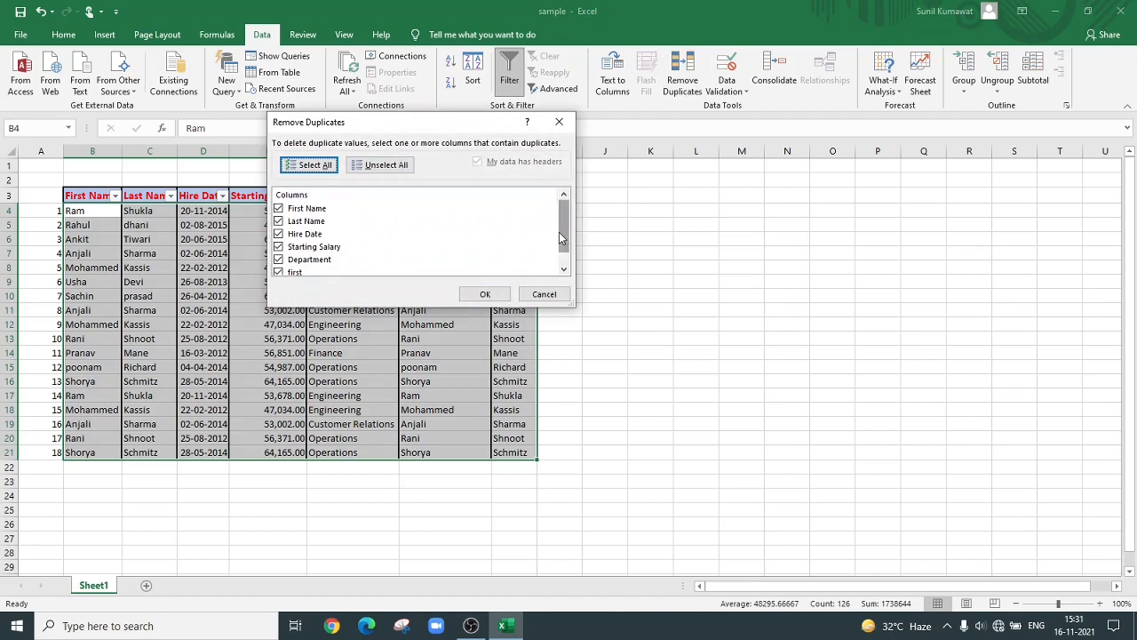
pyautogui.scroll(-2, 559, 236)
pyautogui.scroll(2, 548, 252)
pyautogui.click(491, 296)
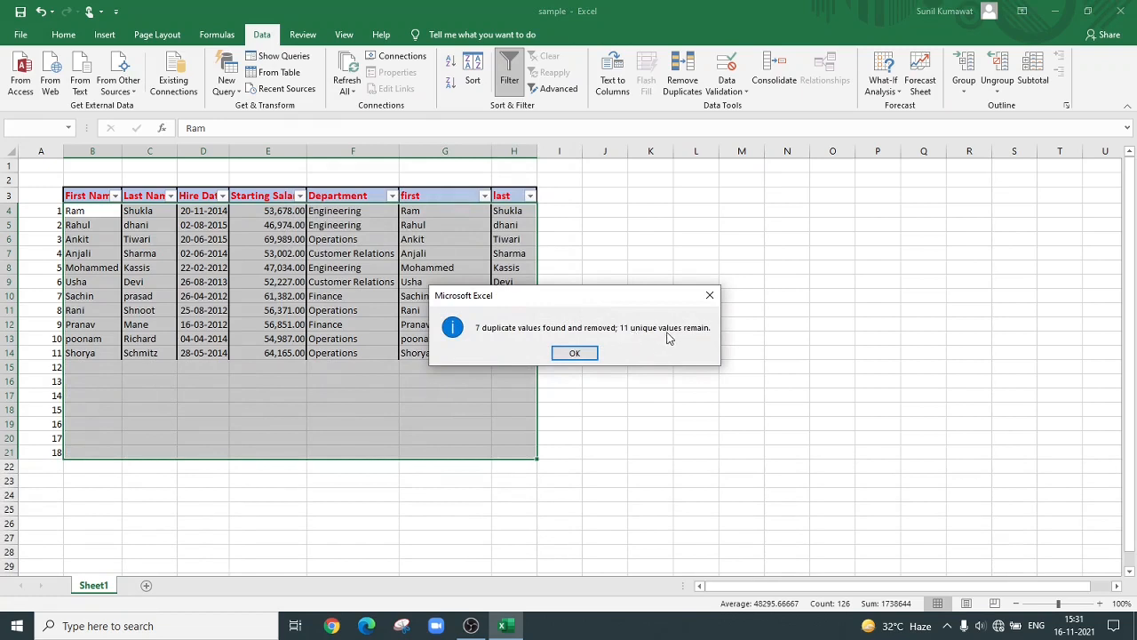
pyautogui.click(574, 352)
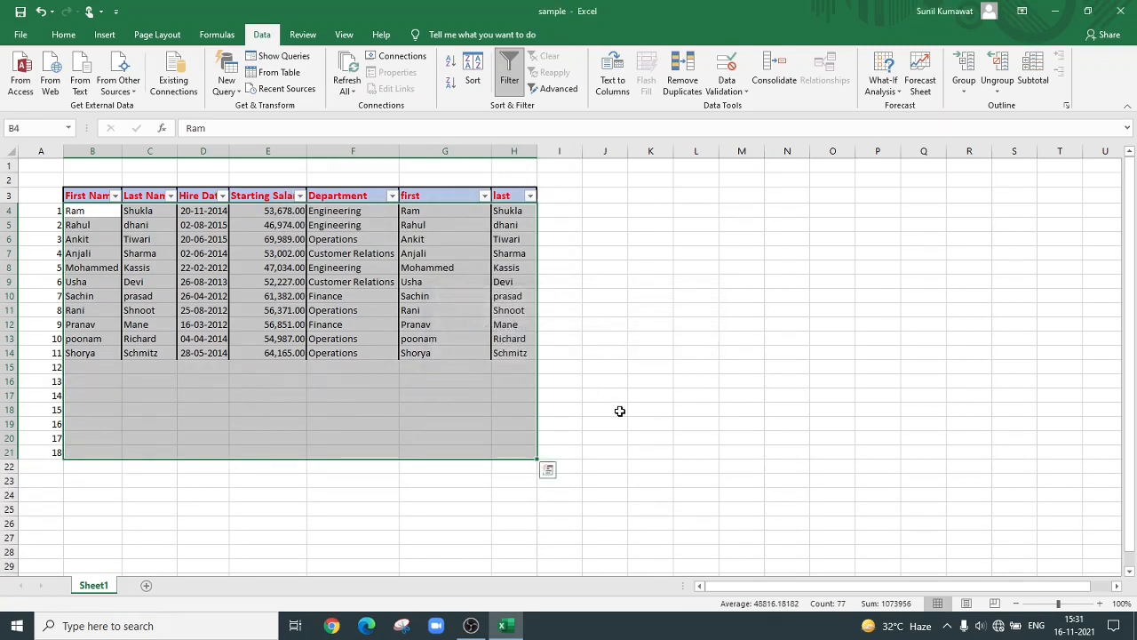
pyautogui.click(613, 410)
pyautogui.moveTo(53, 459); pyautogui.dragTo(49, 369)
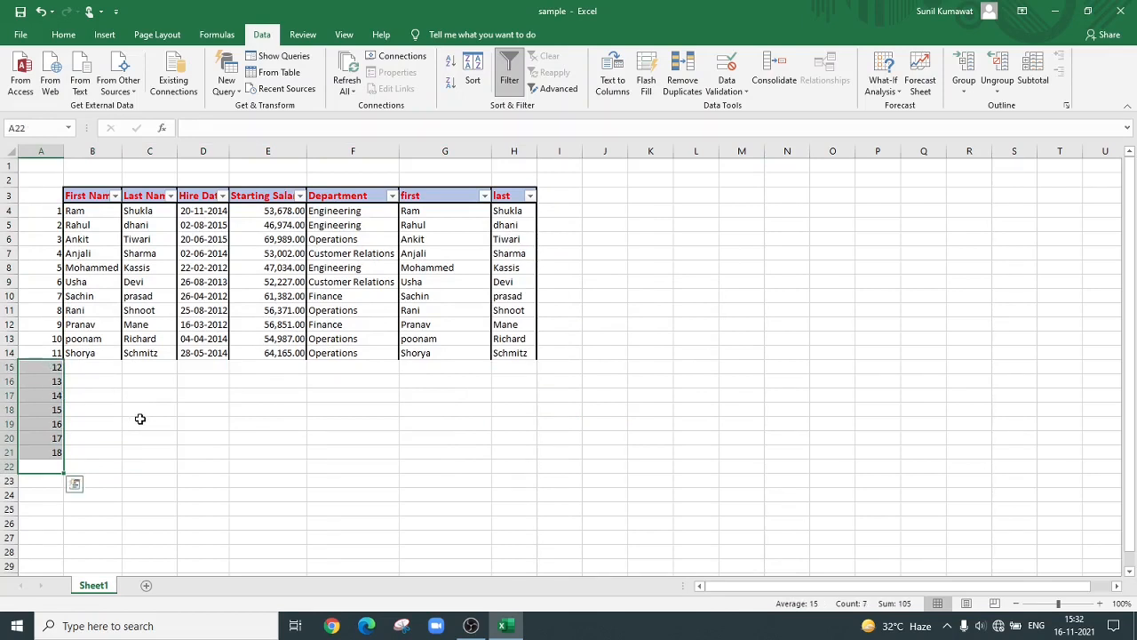
pyautogui.click(233, 425)
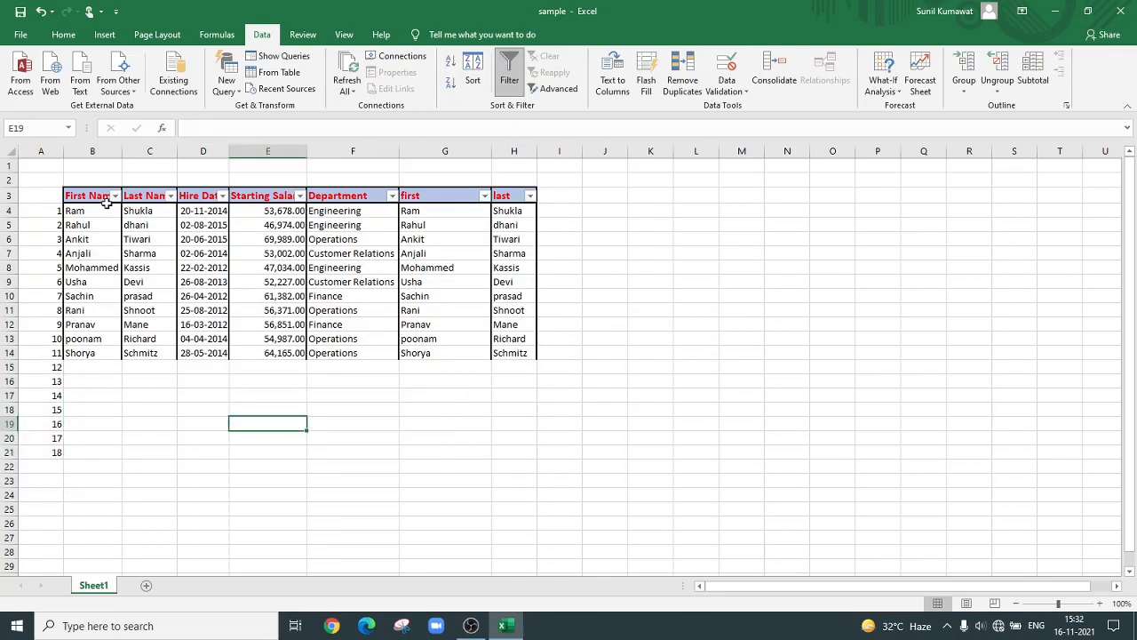
# Step: Apply a border to the employee table B3:H14 so its lower edge is closed
pyautogui.moveTo(87, 196); pyautogui.dragTo(514, 354)
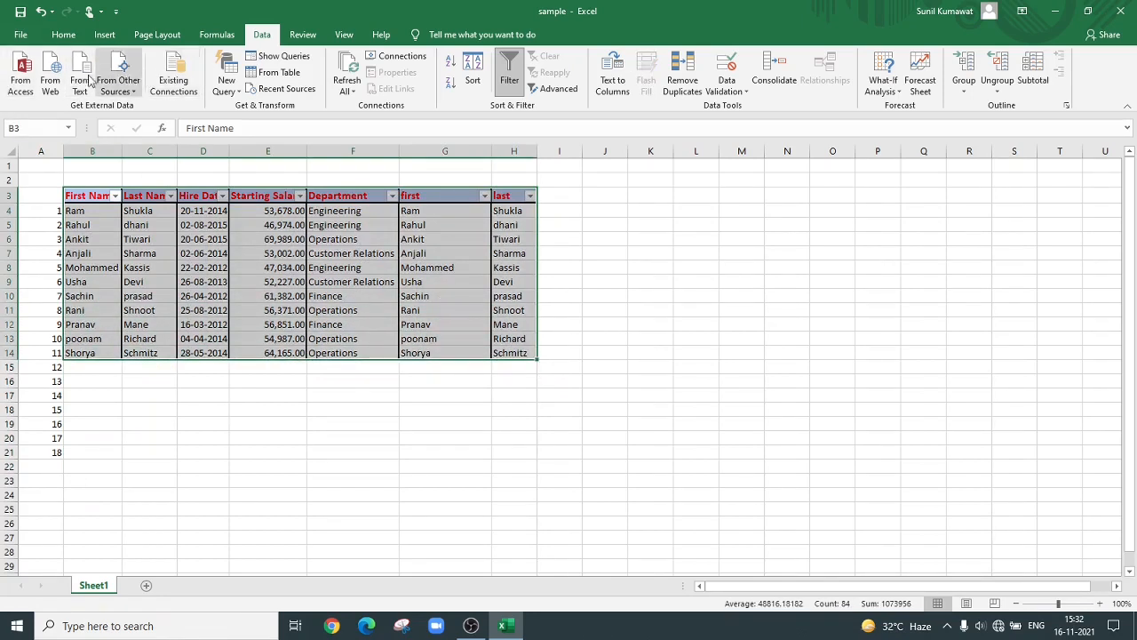
pyautogui.click(63, 35)
pyautogui.click(194, 84)
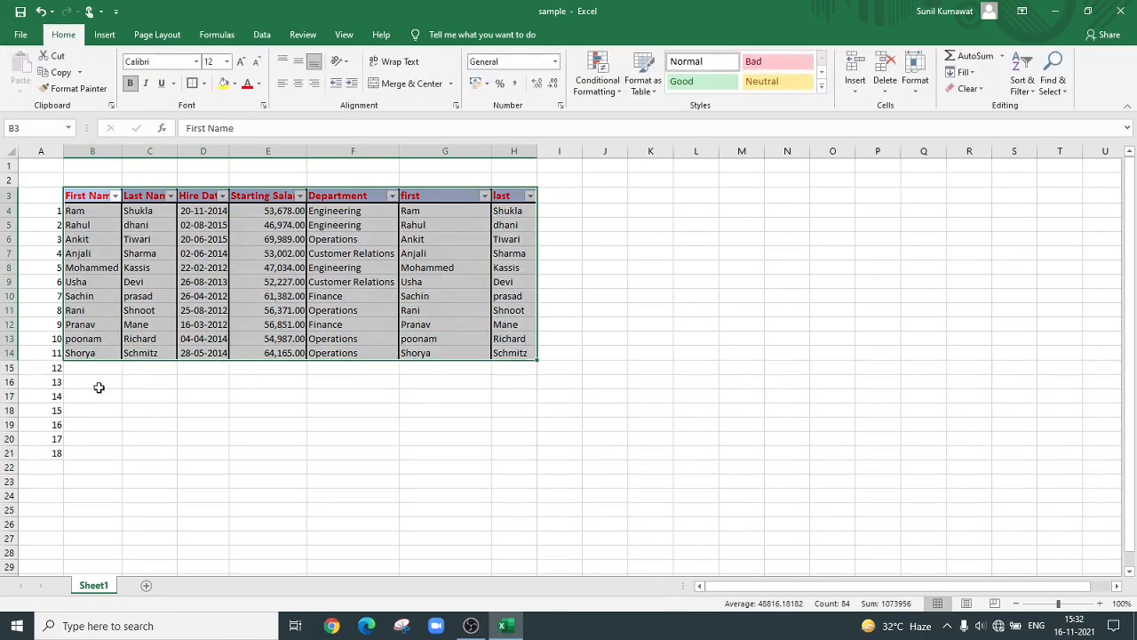
# Step: Clear the leftover serial numbers 12 to 18 in A15:A21 beneath the employee rows
pyautogui.moveTo(56, 453); pyautogui.dragTo(47, 371)
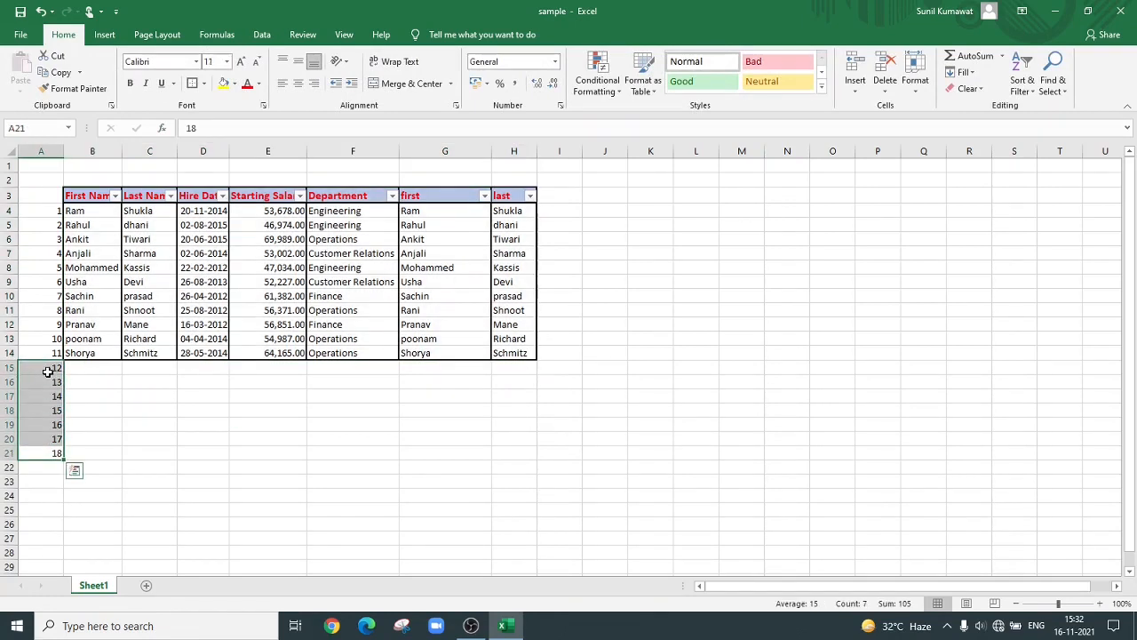
pyautogui.press('BackSpace')
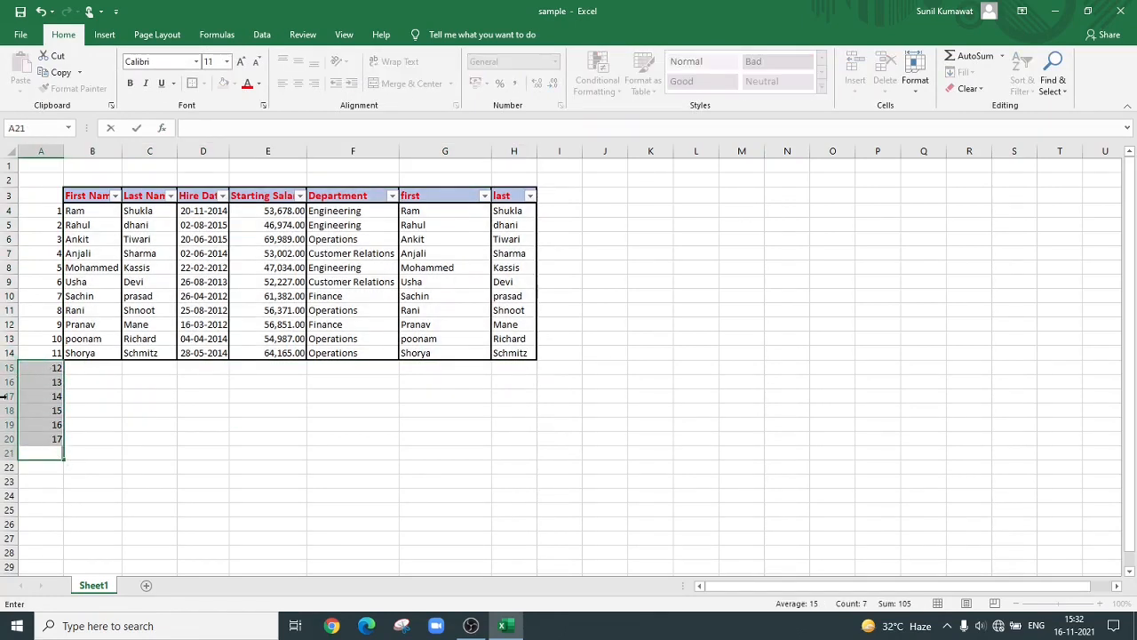
pyautogui.moveTo(42, 367); pyautogui.dragTo(59, 440)
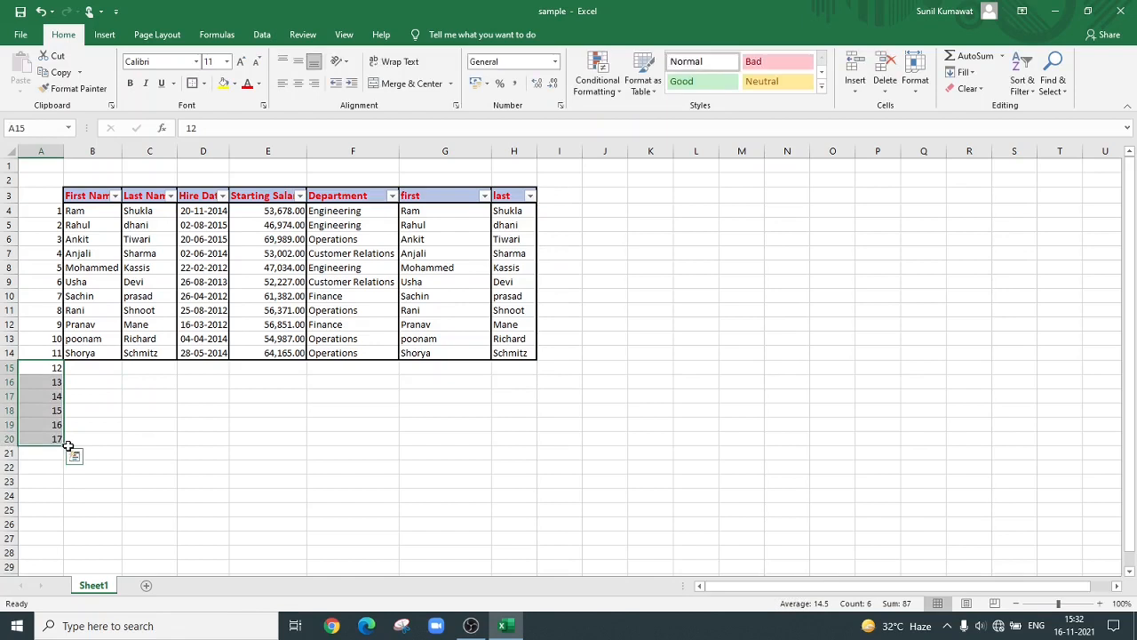
pyautogui.press('Delete')
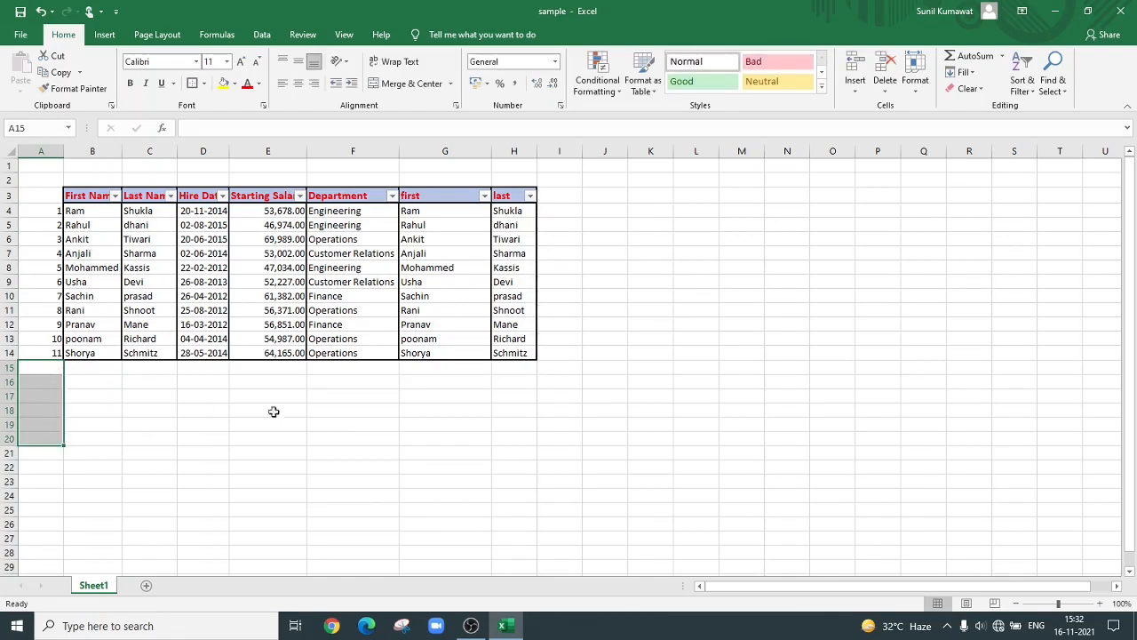
pyautogui.click(458, 439)
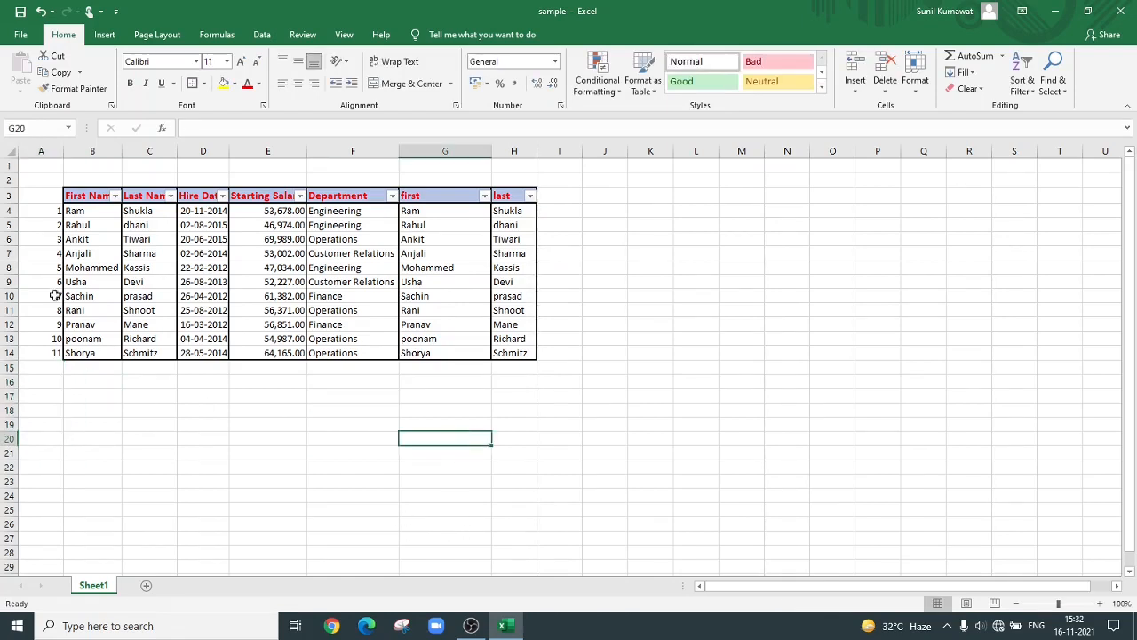
# Step: Delete the serial number column A from the sheet
pyautogui.click(42, 151)
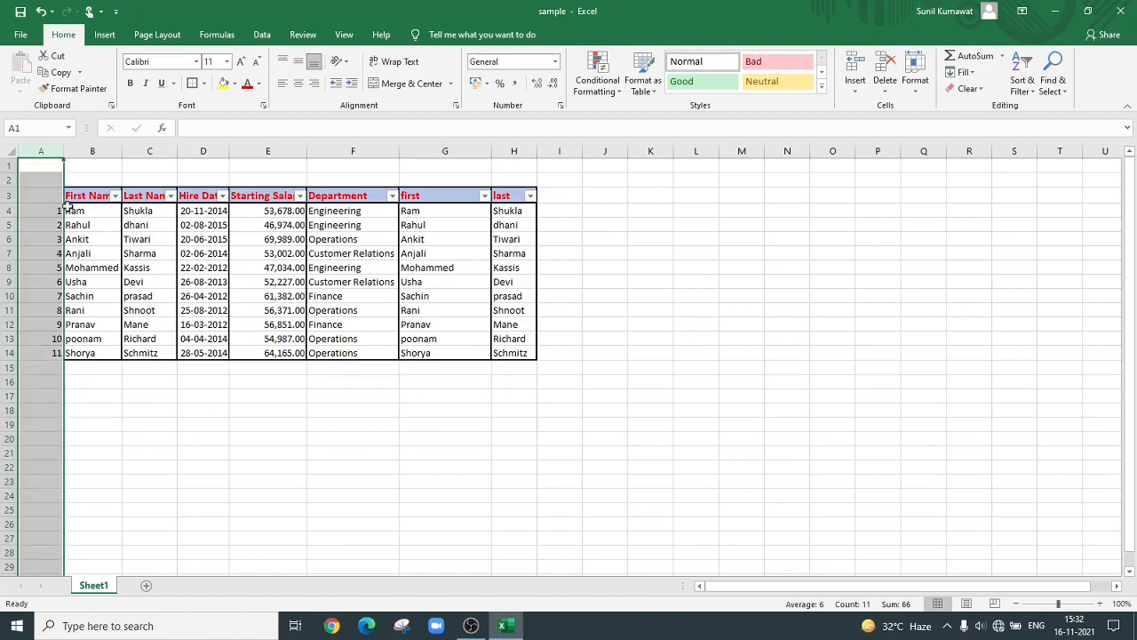
pyautogui.rightClick(47, 151)
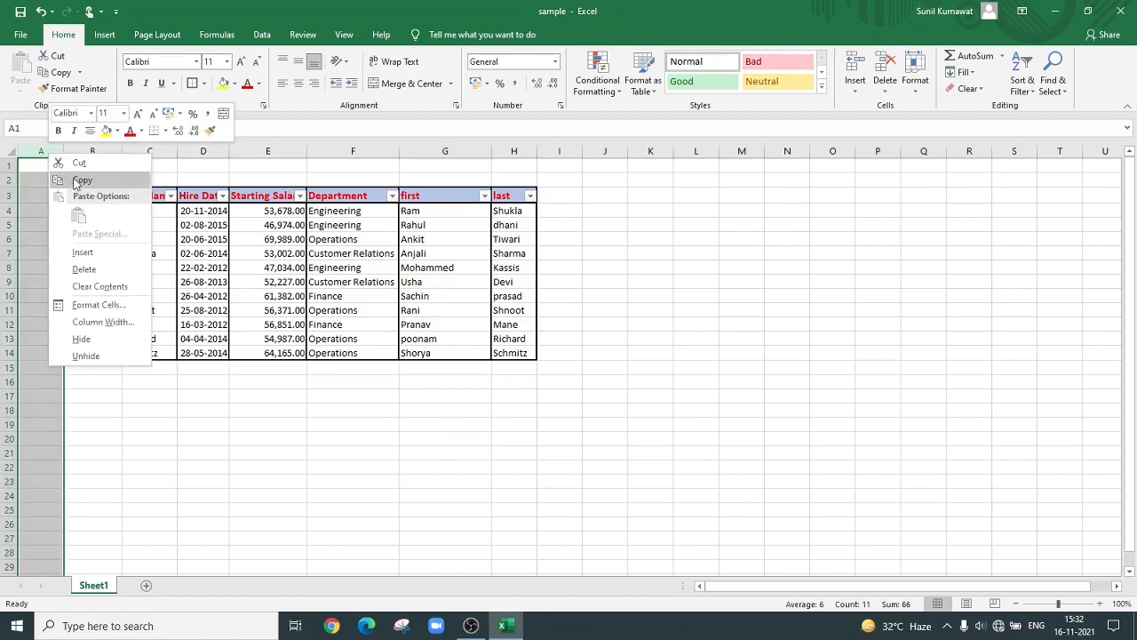
pyautogui.click(98, 269)
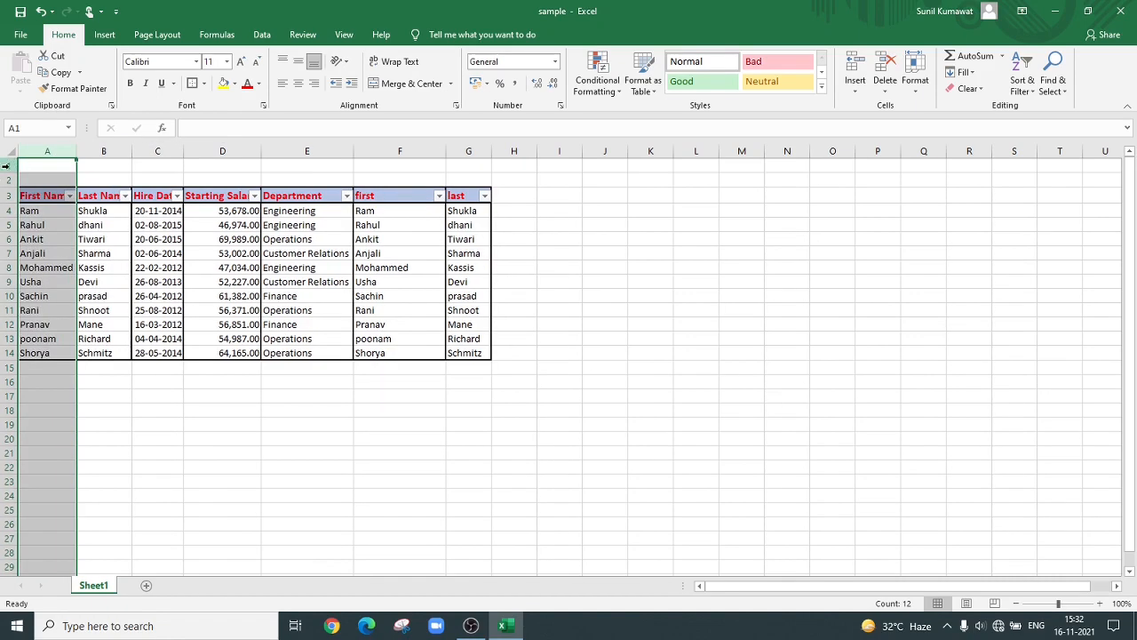
# Step: Delete the two blank rows above the table header so the table starts in row 1
pyautogui.rightClick(6, 165)
pyautogui.click(25, 258)
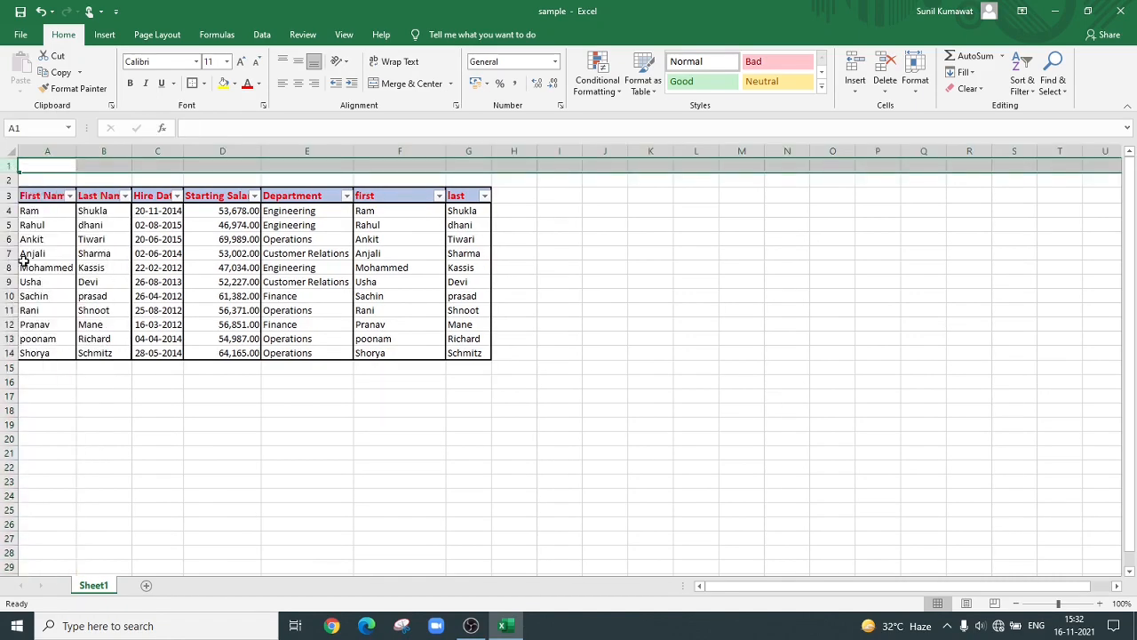
pyautogui.rightClick(5, 167)
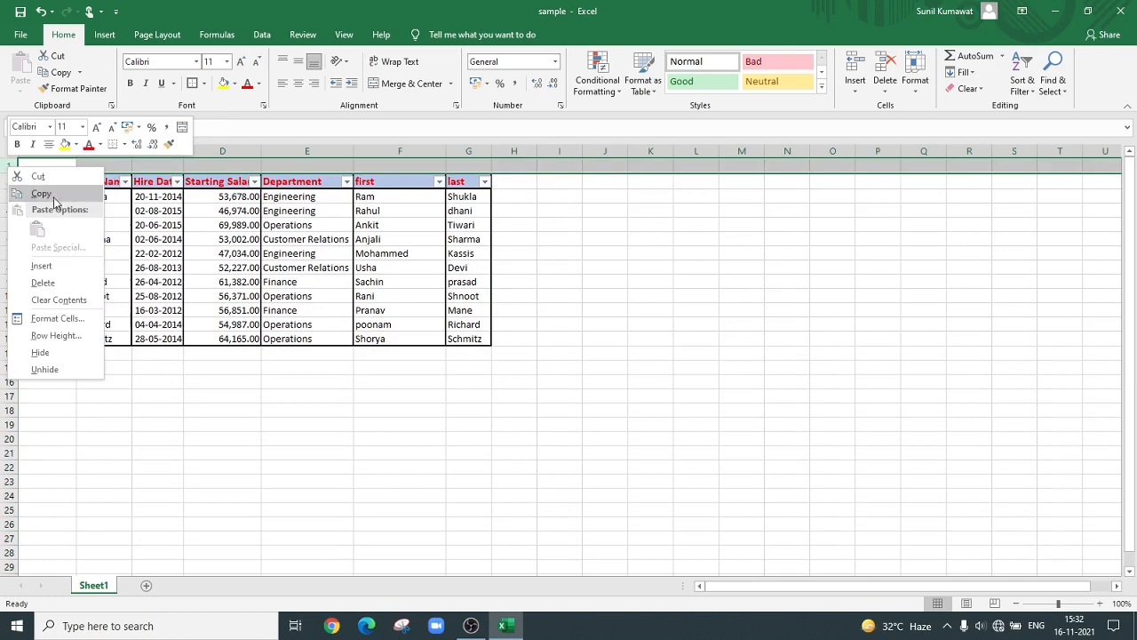
pyautogui.click(44, 283)
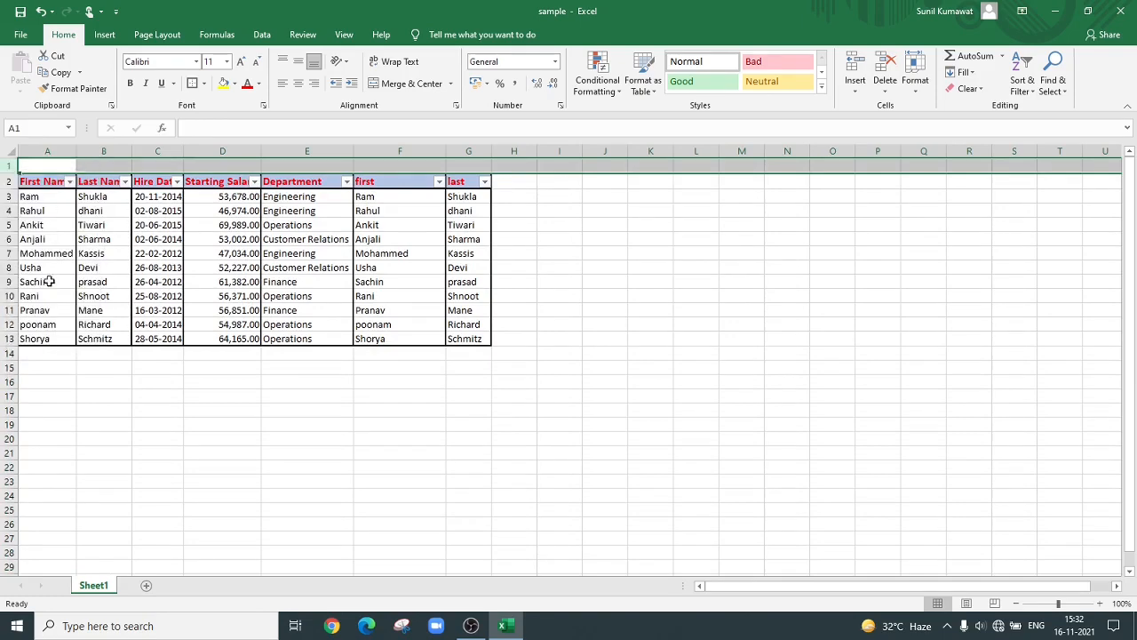
pyautogui.click(417, 378)
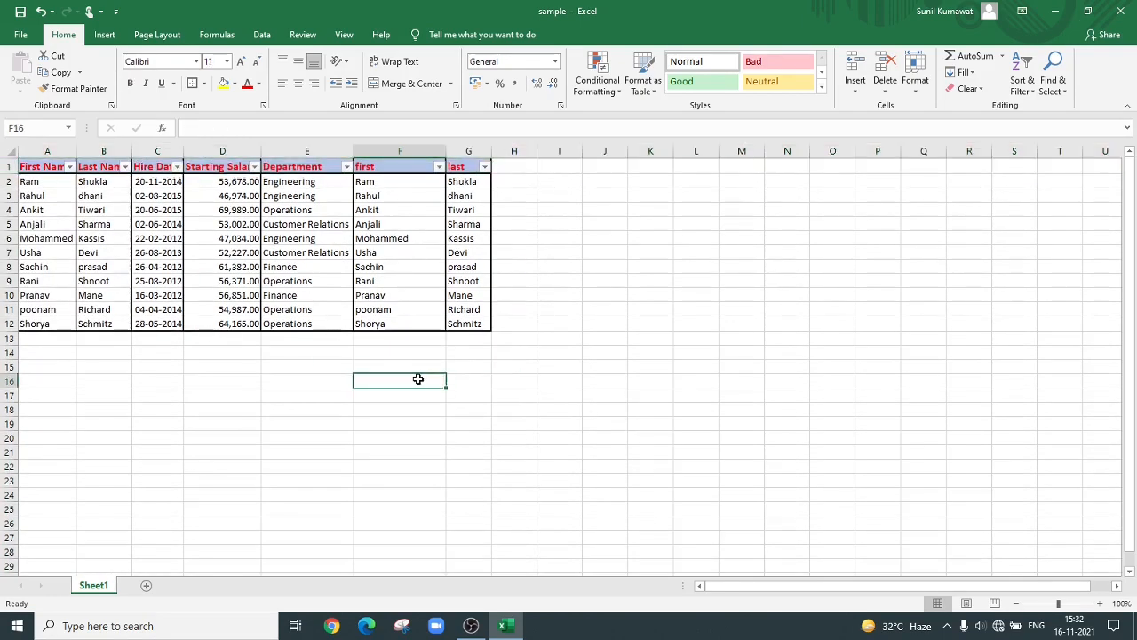
# Step: Select the employee table with its surrounding cells A1:H14 and save the sample workbook
pyautogui.moveTo(513, 353); pyautogui.dragTo(4, 165)
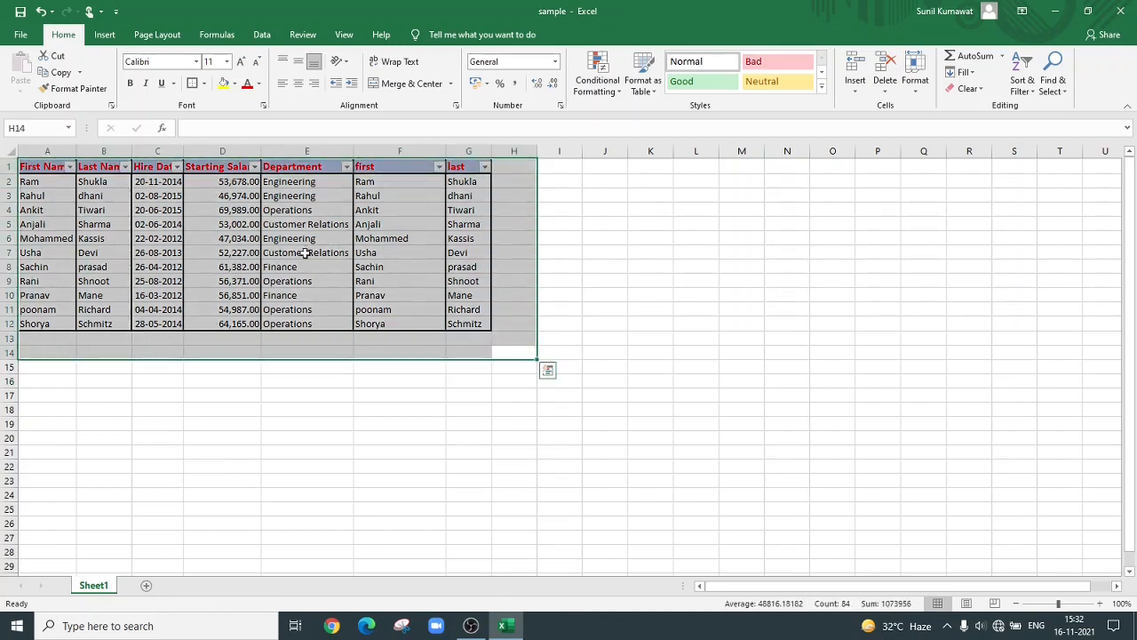
pyautogui.click(20, 36)
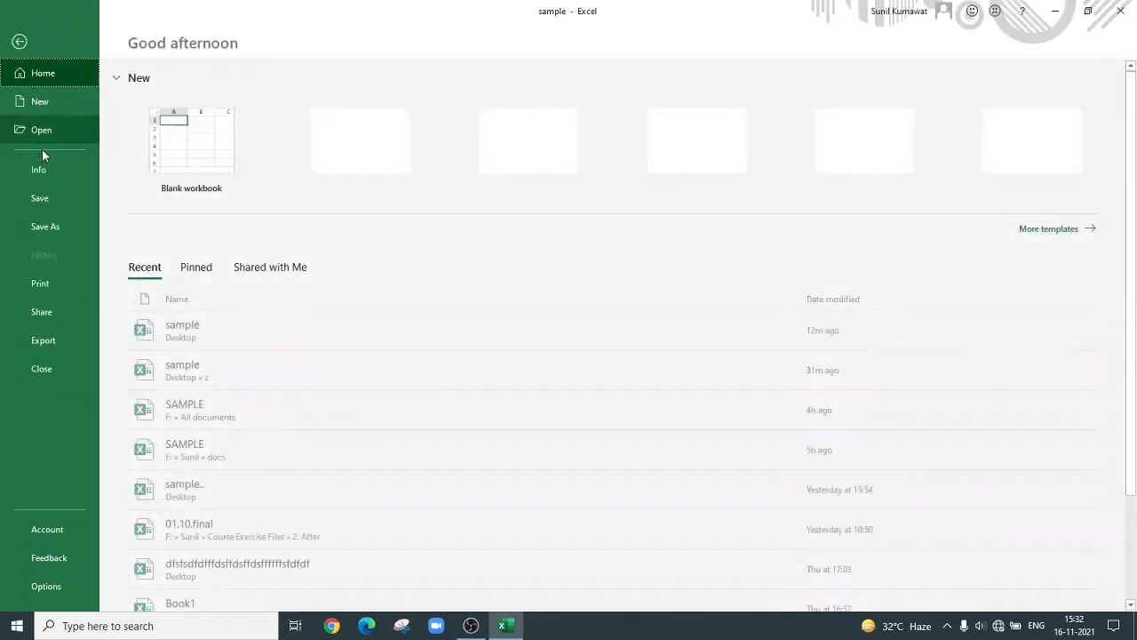
pyautogui.click(51, 198)
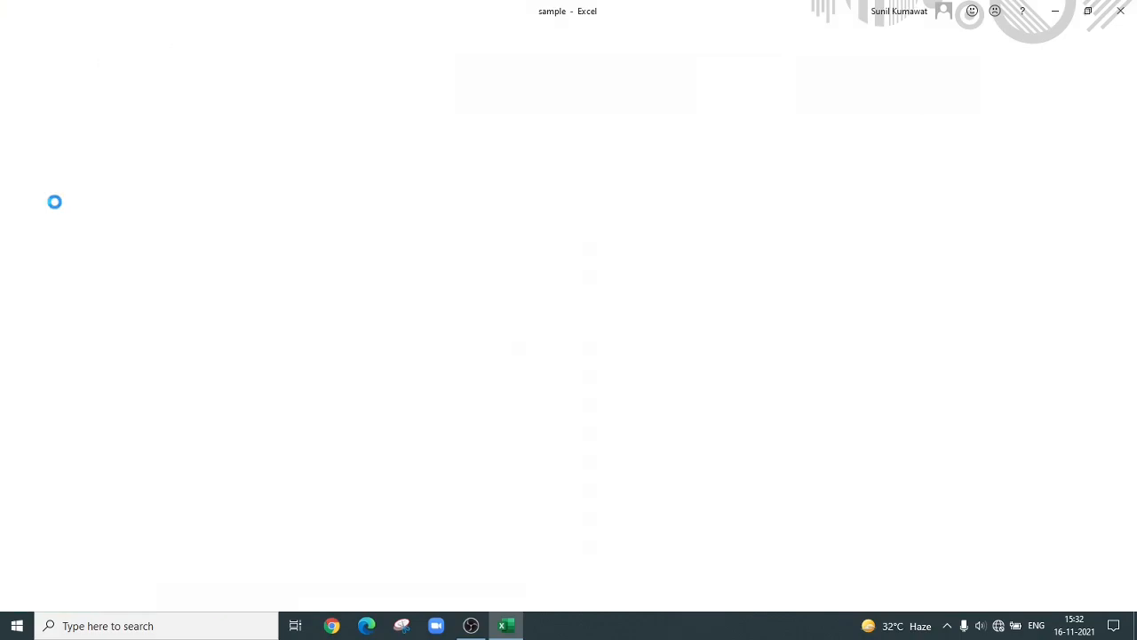
# Step: Minimize the workbook, switch to Word and create a blank document
pyautogui.click(1062, 14)
pyautogui.click(163, 629)
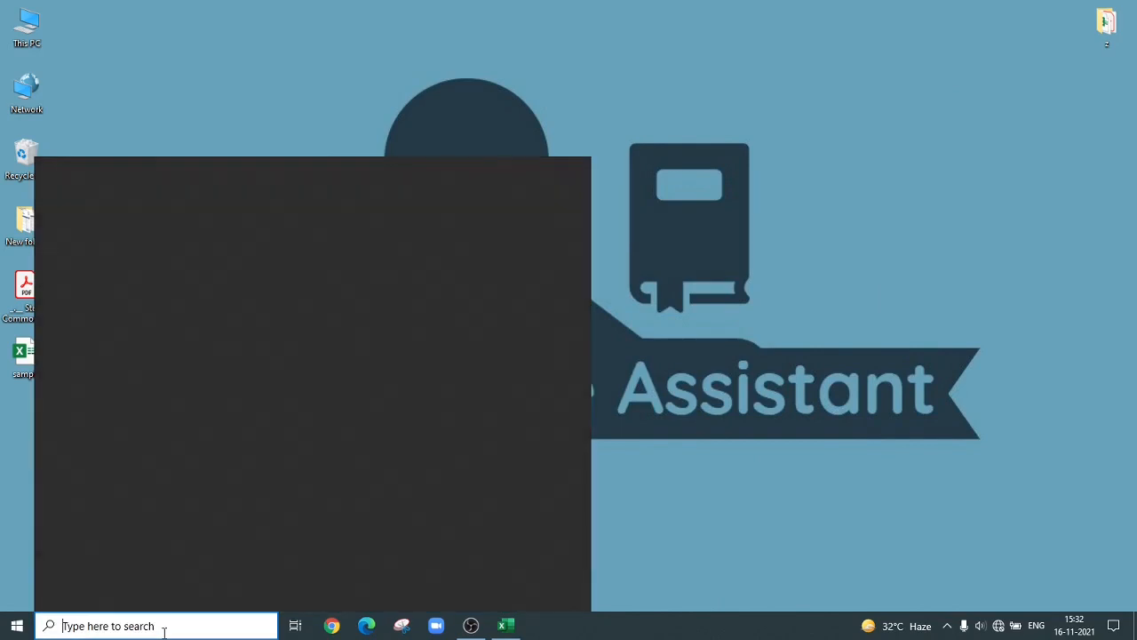
pyautogui.write('word')
pyautogui.press('Return')
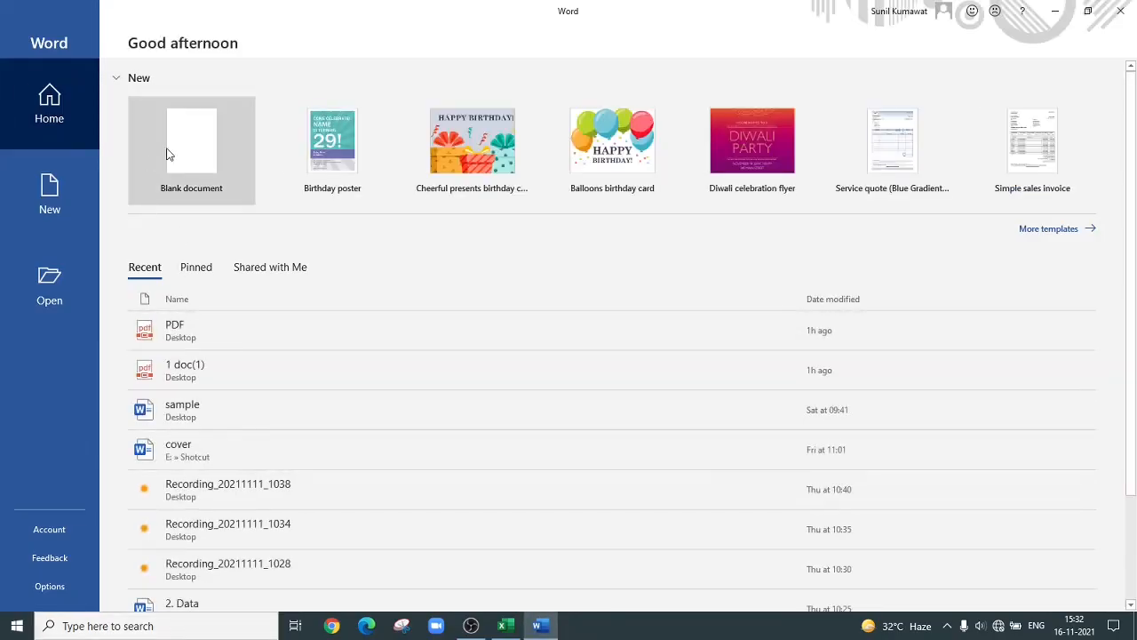
pyautogui.click(168, 155)
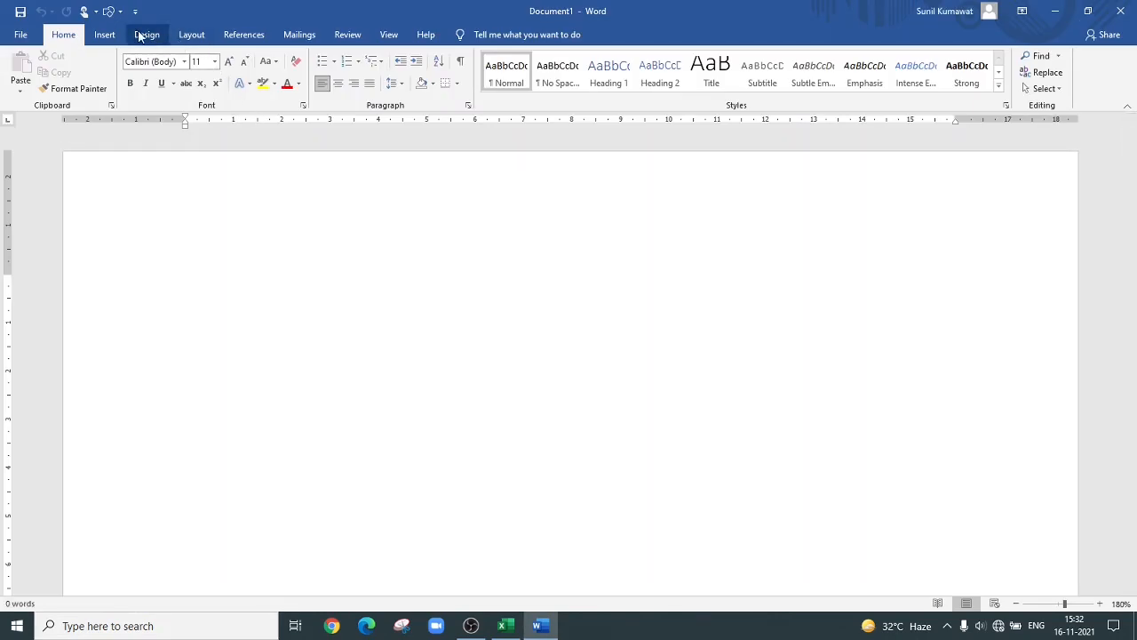
# Step: Start inserting an object from a file and choose the sample.xlsx workbook in the Desktop folder
pyautogui.click(111, 37)
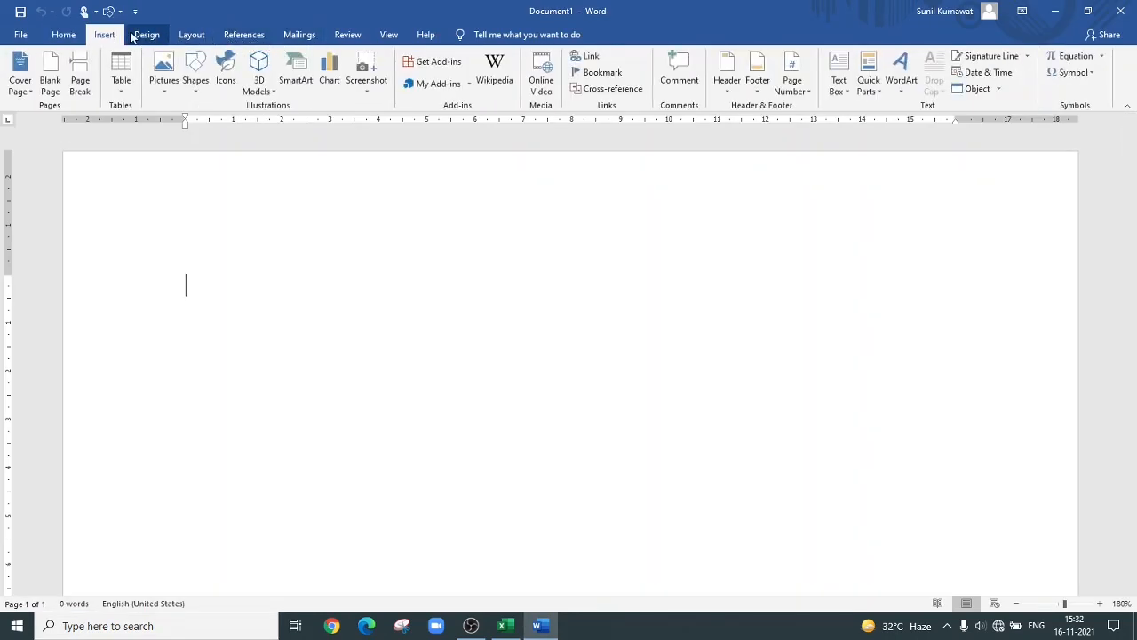
pyautogui.click(977, 89)
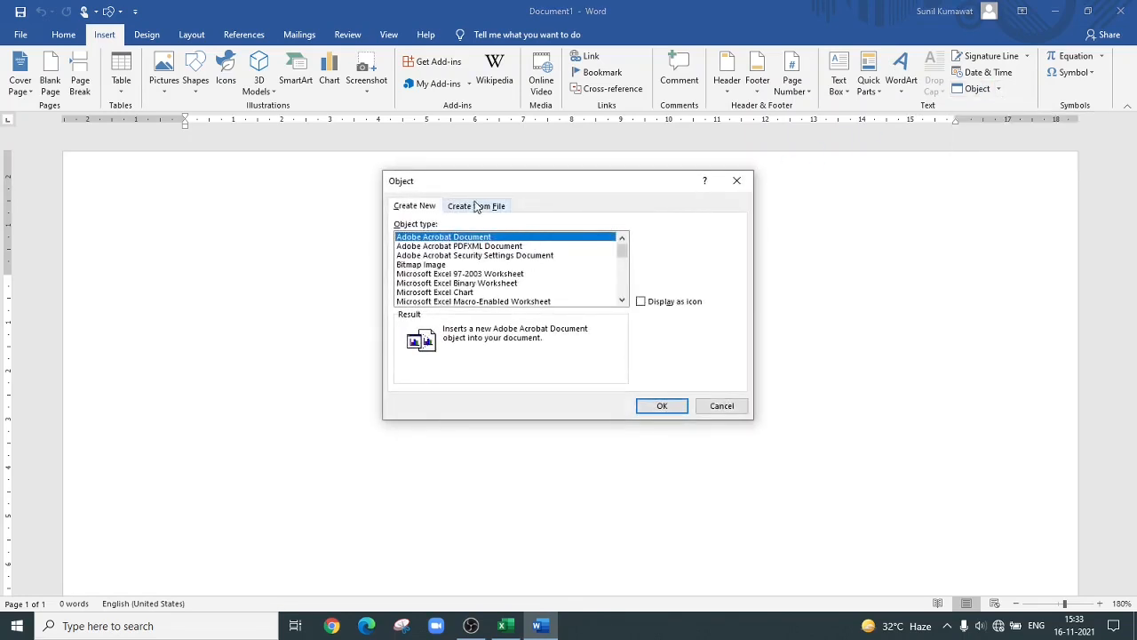
pyautogui.click(475, 207)
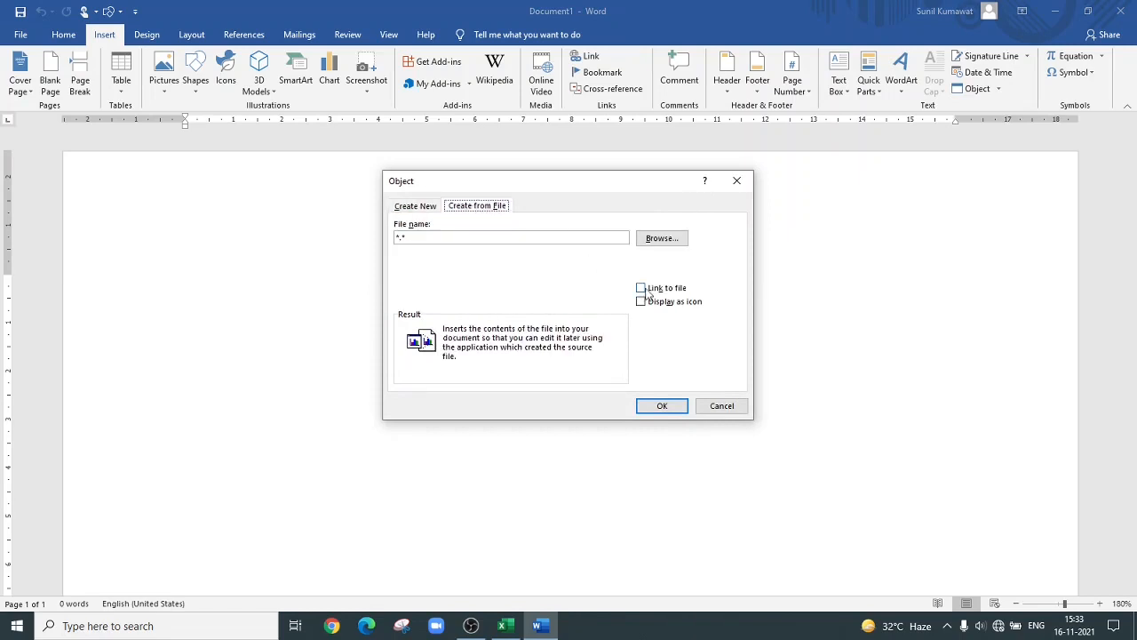
pyautogui.click(659, 237)
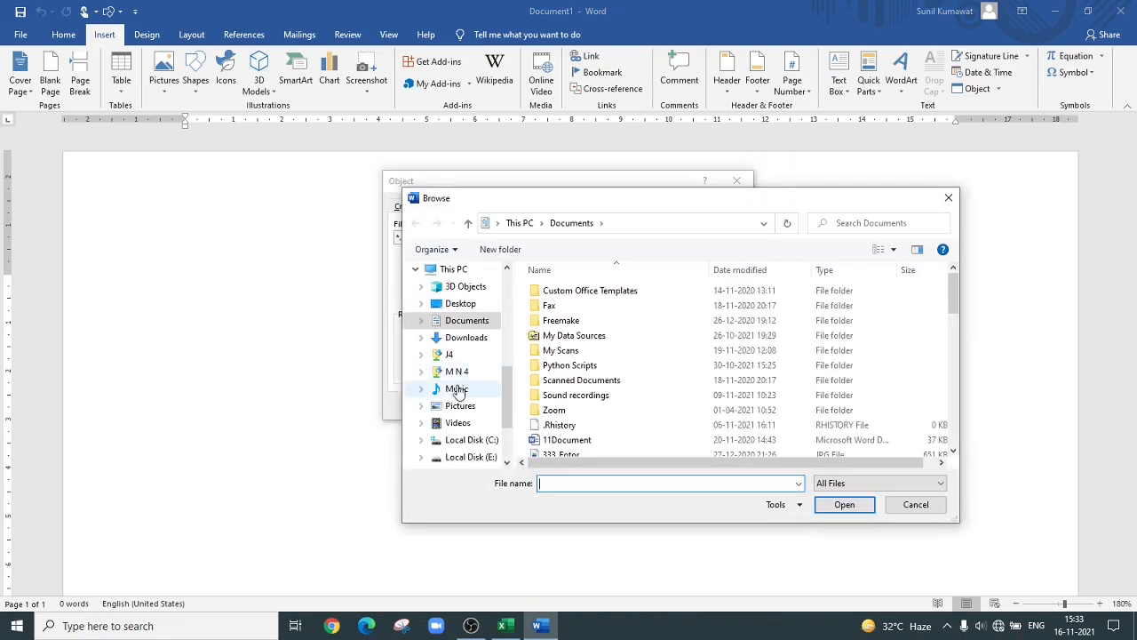
pyautogui.click(462, 304)
pyautogui.click(662, 309)
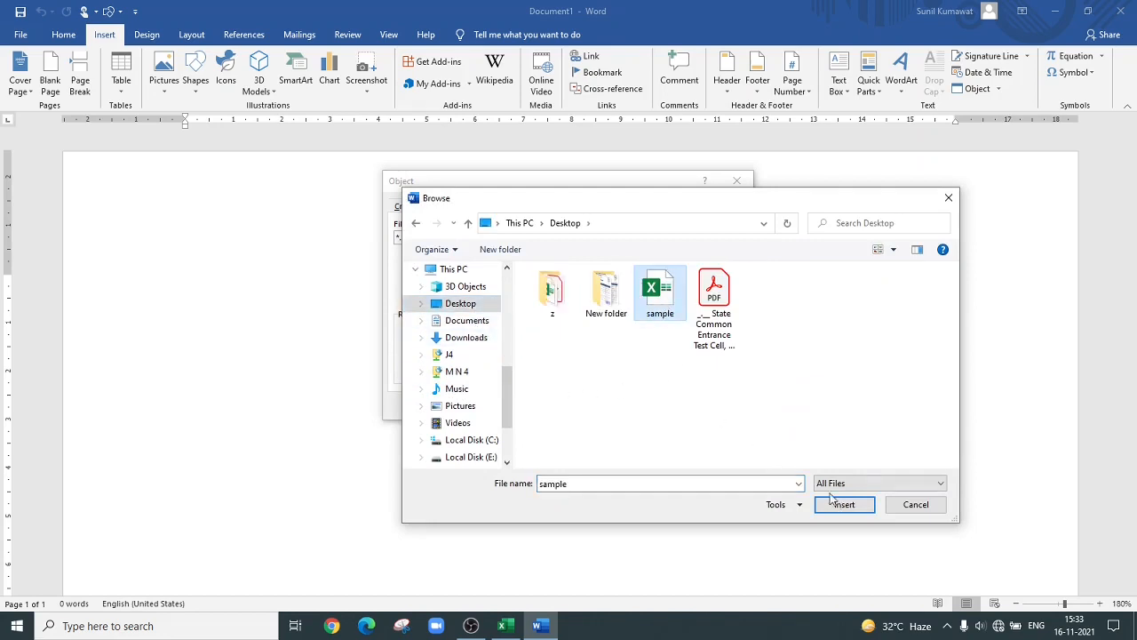
pyautogui.click(842, 504)
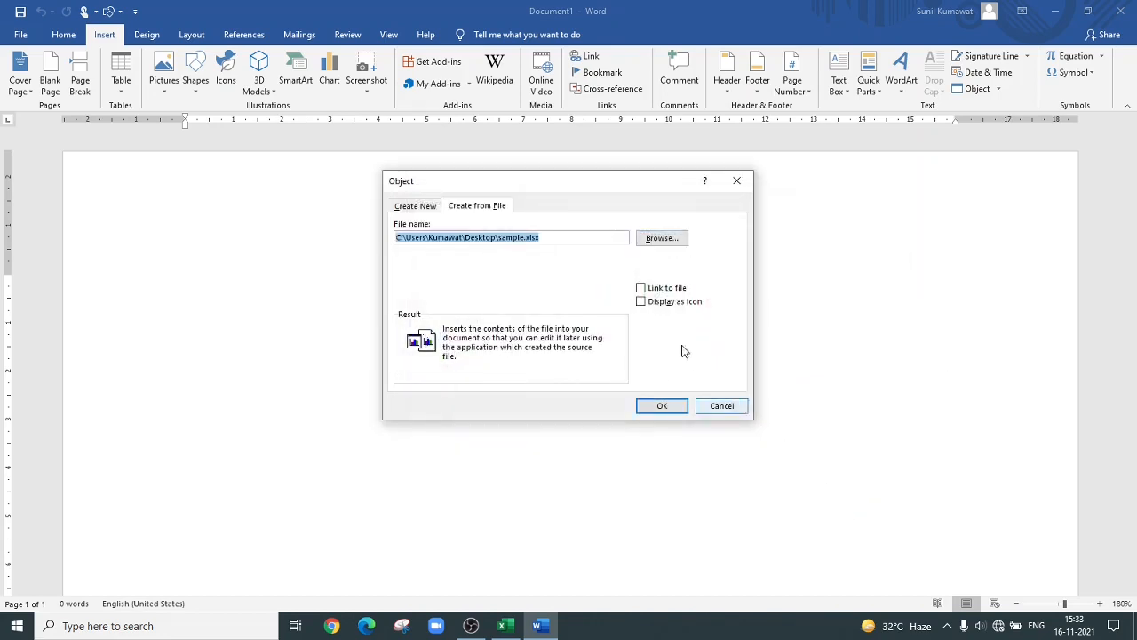
# Step: Enable Link to file and insert the workbook as a linked object in the document
pyautogui.click(641, 289)
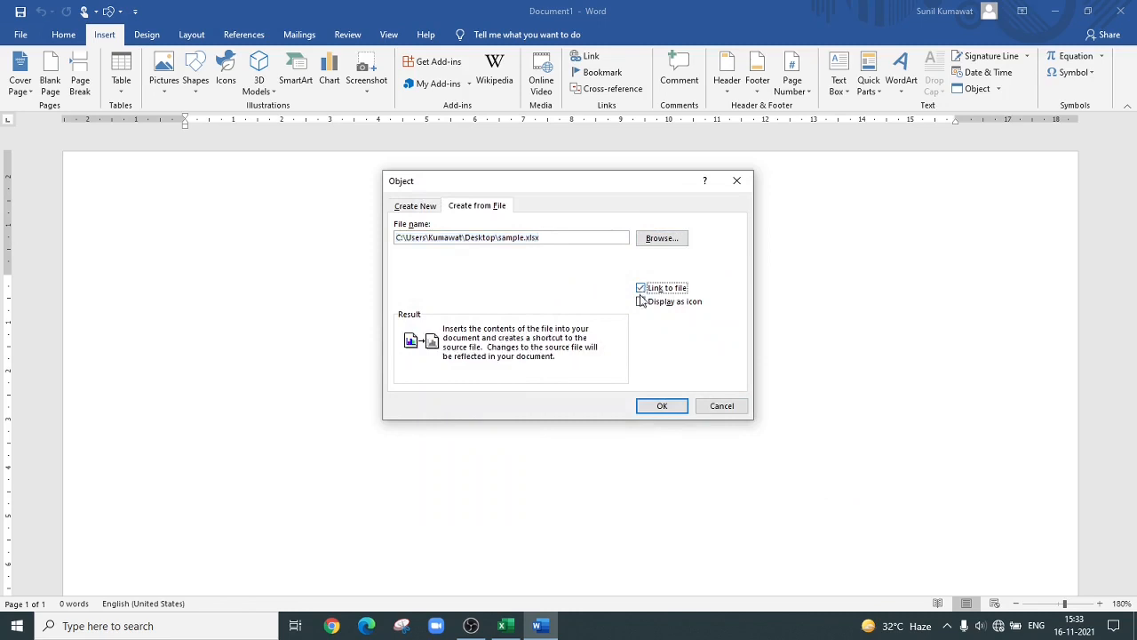
pyautogui.click(667, 404)
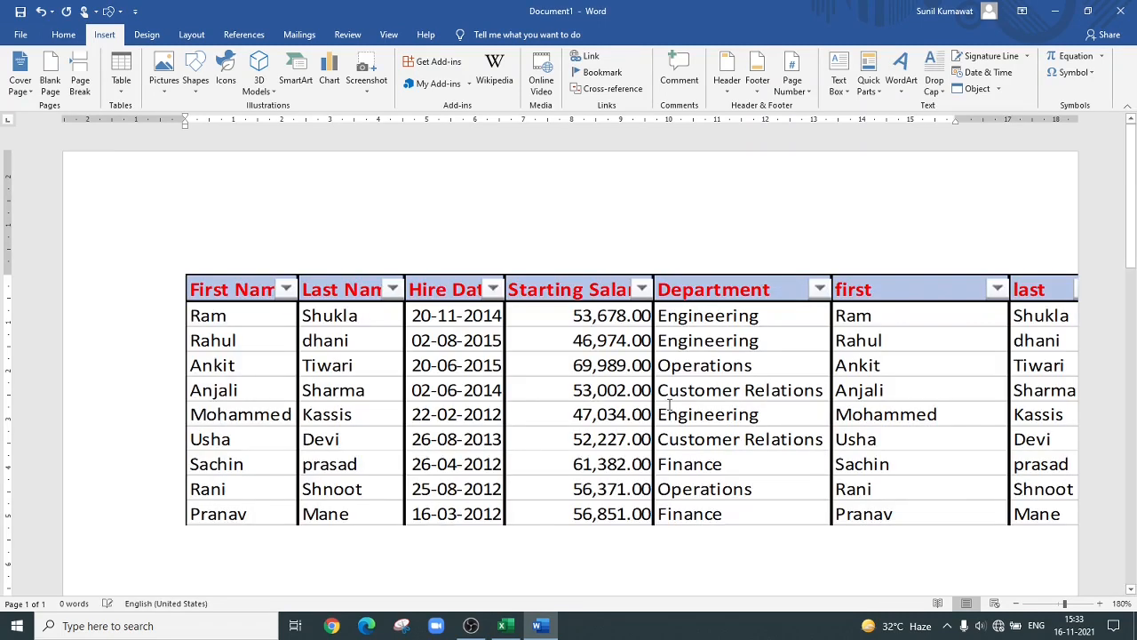
pyautogui.click(813, 419)
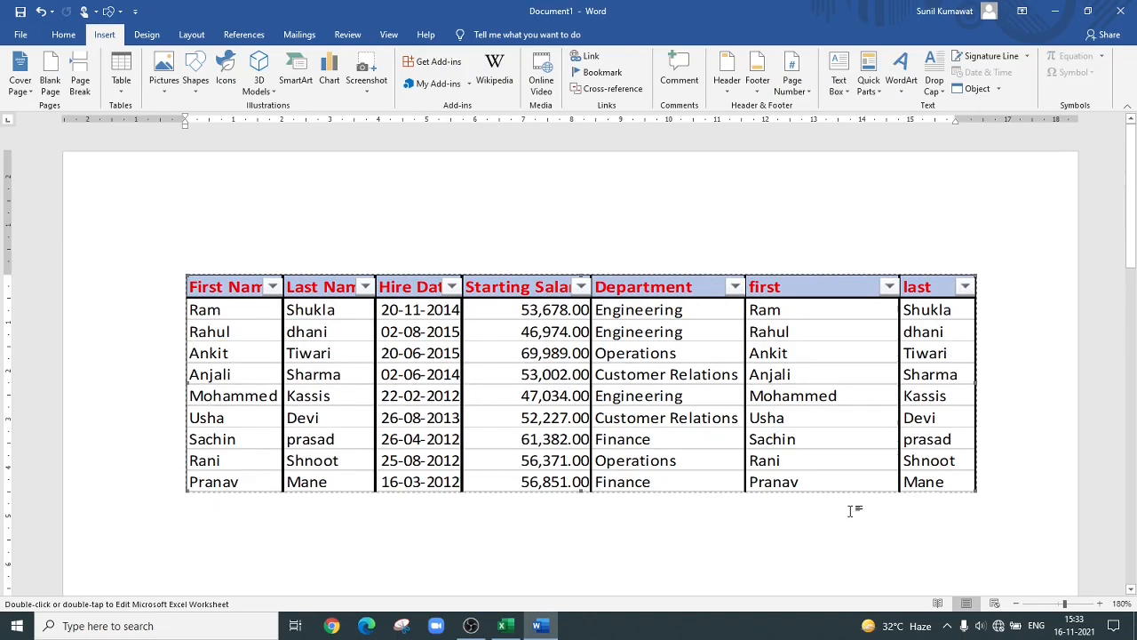
pyautogui.click(1008, 520)
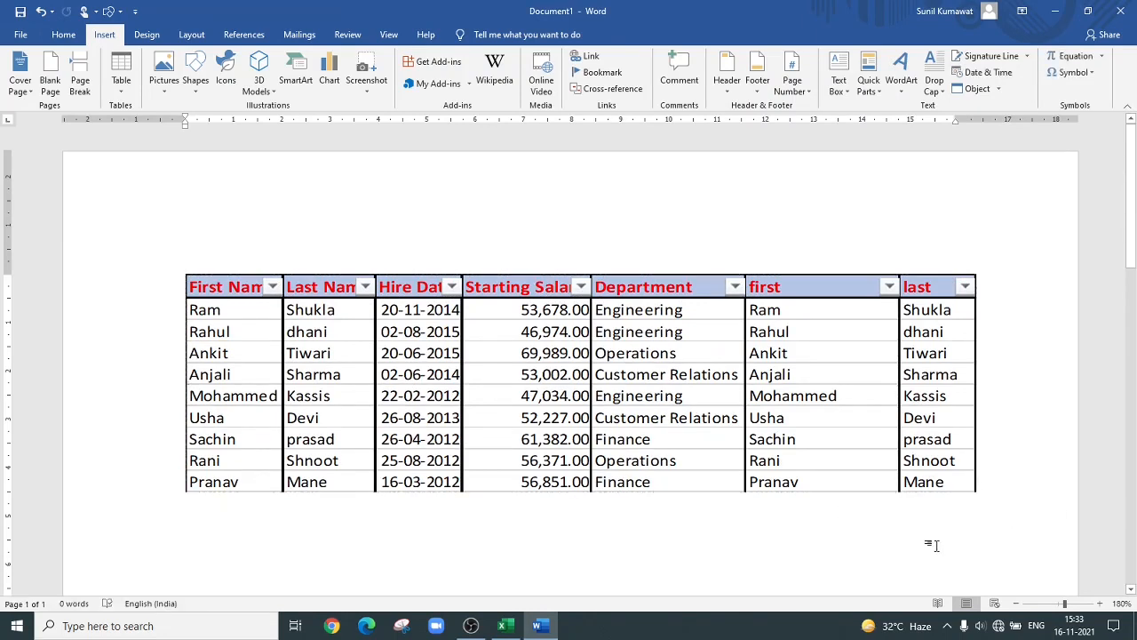
# Step: Close the Word document without saving it
pyautogui.click(1121, 13)
pyautogui.click(658, 389)
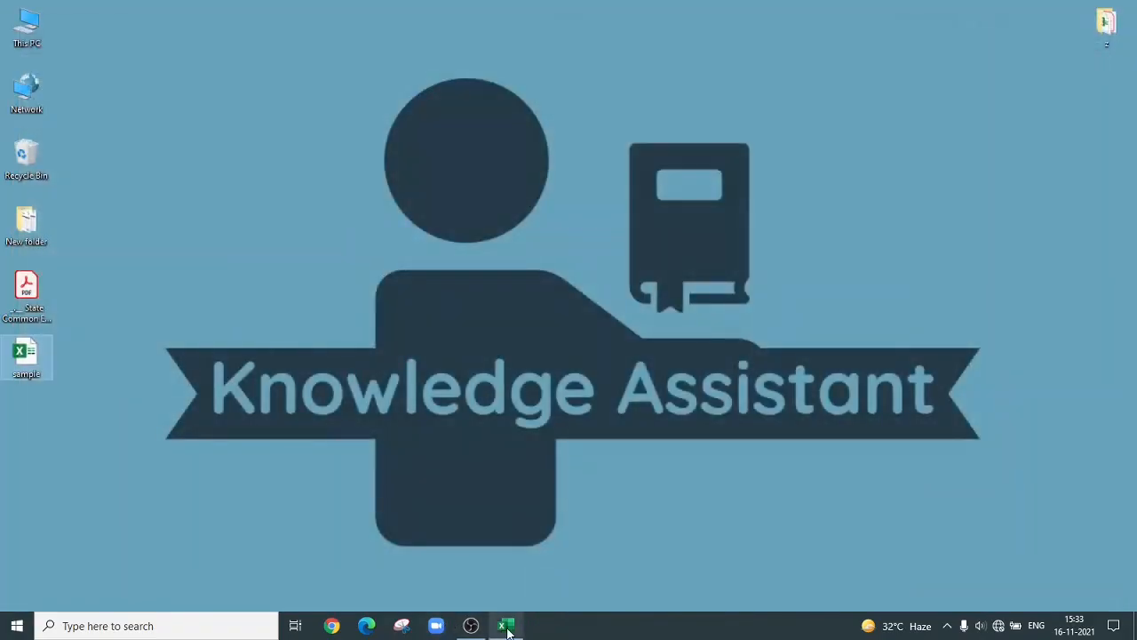
# Step: Switch back to Excel, deselect the table range and close the sample workbook
pyautogui.click(504, 626)
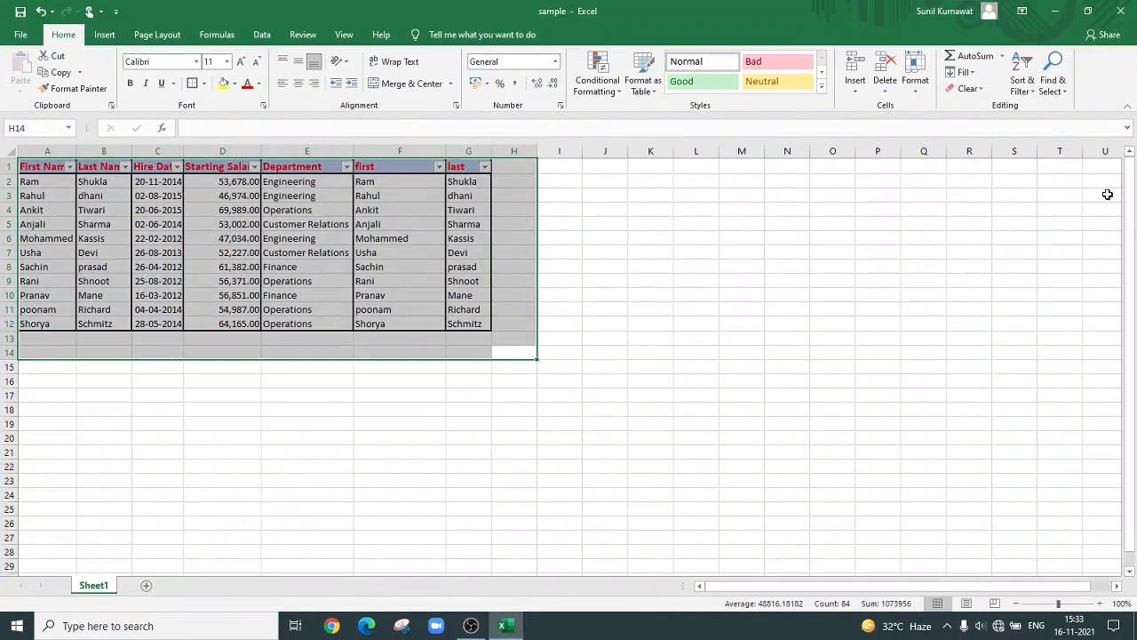
pyautogui.click(633, 382)
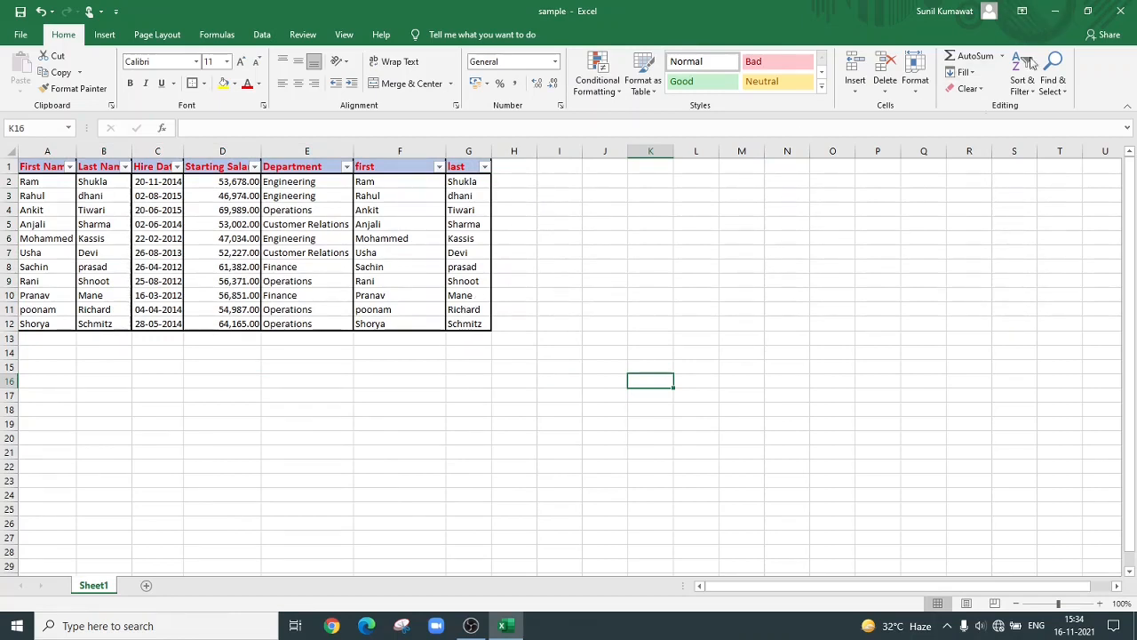
pyautogui.click(1121, 10)
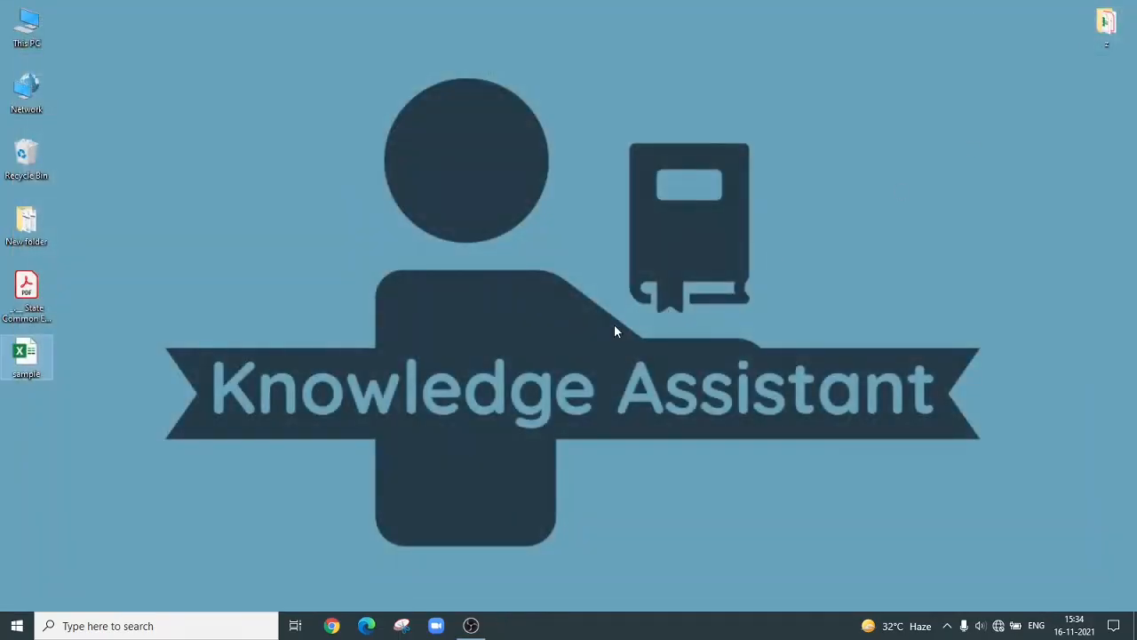